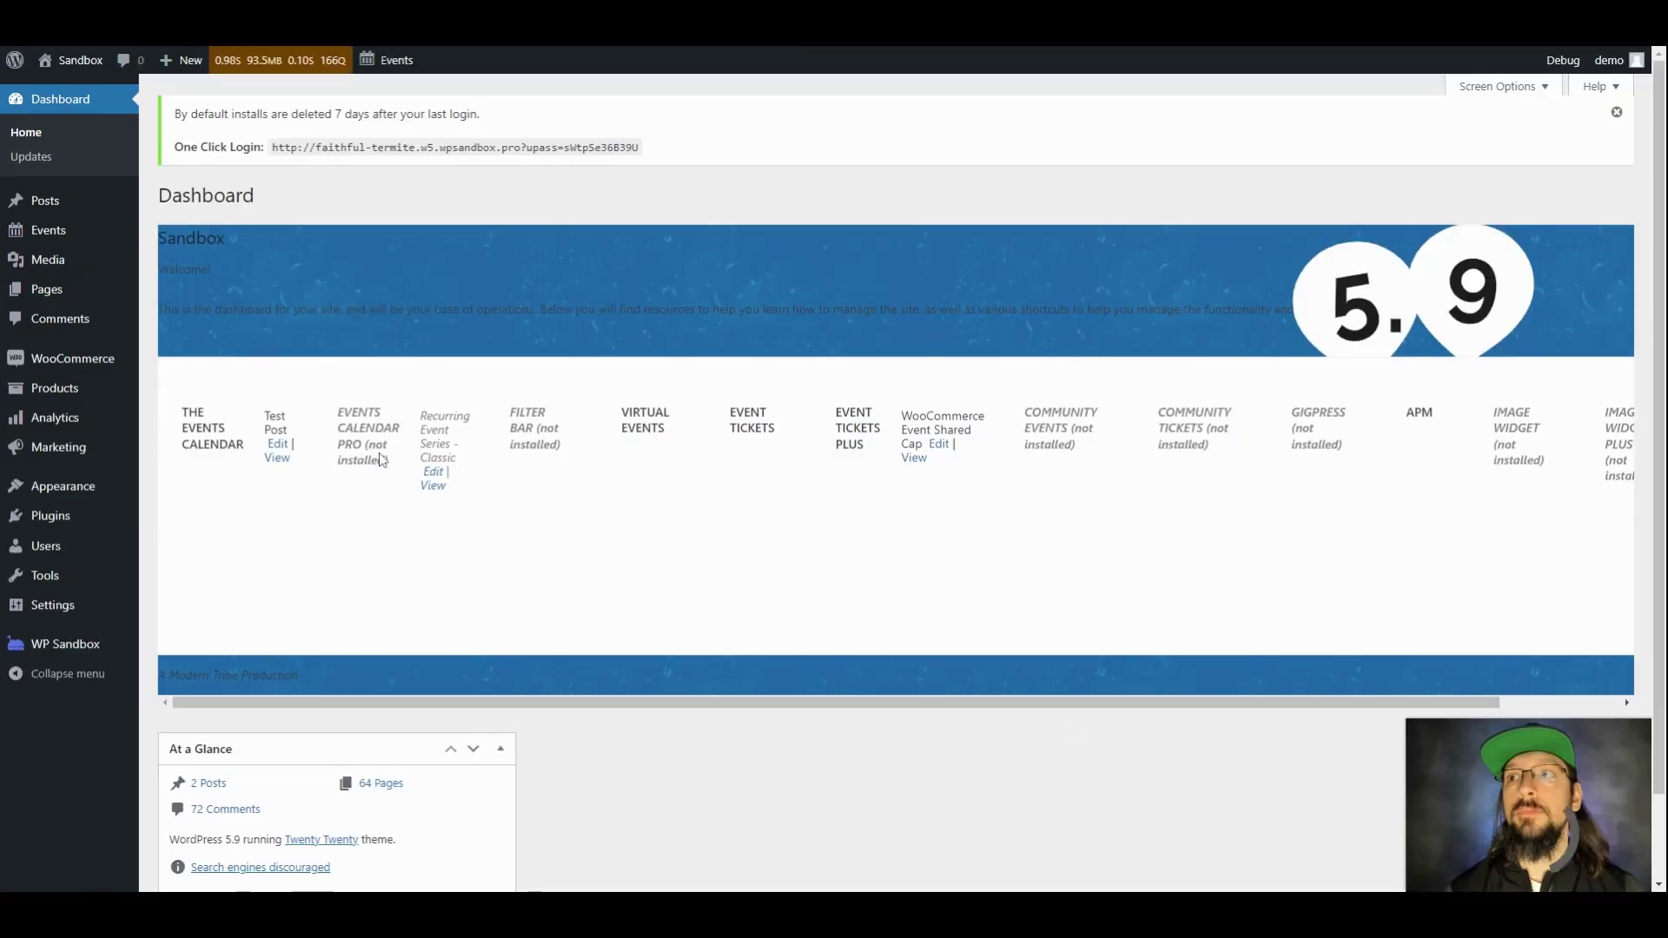
Upload the plugin file the-events-calendar-filterbar.5.2.1.zip, install it and activate the plugin
mouse_move(75, 531)
click(176, 555)
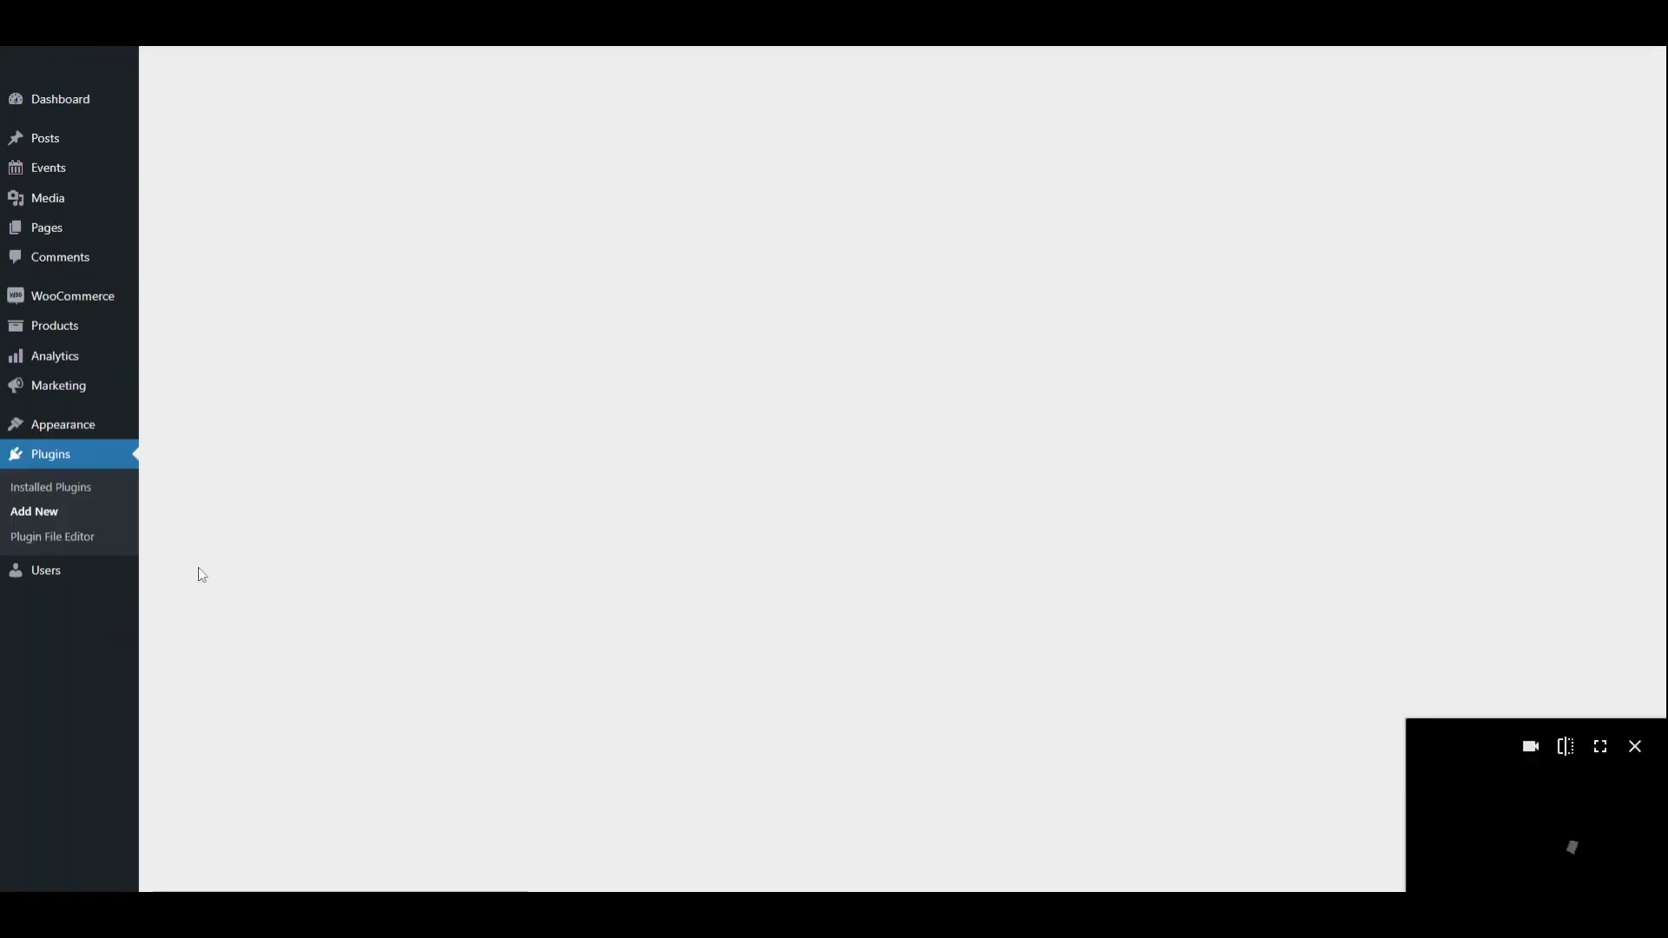
click(324, 199)
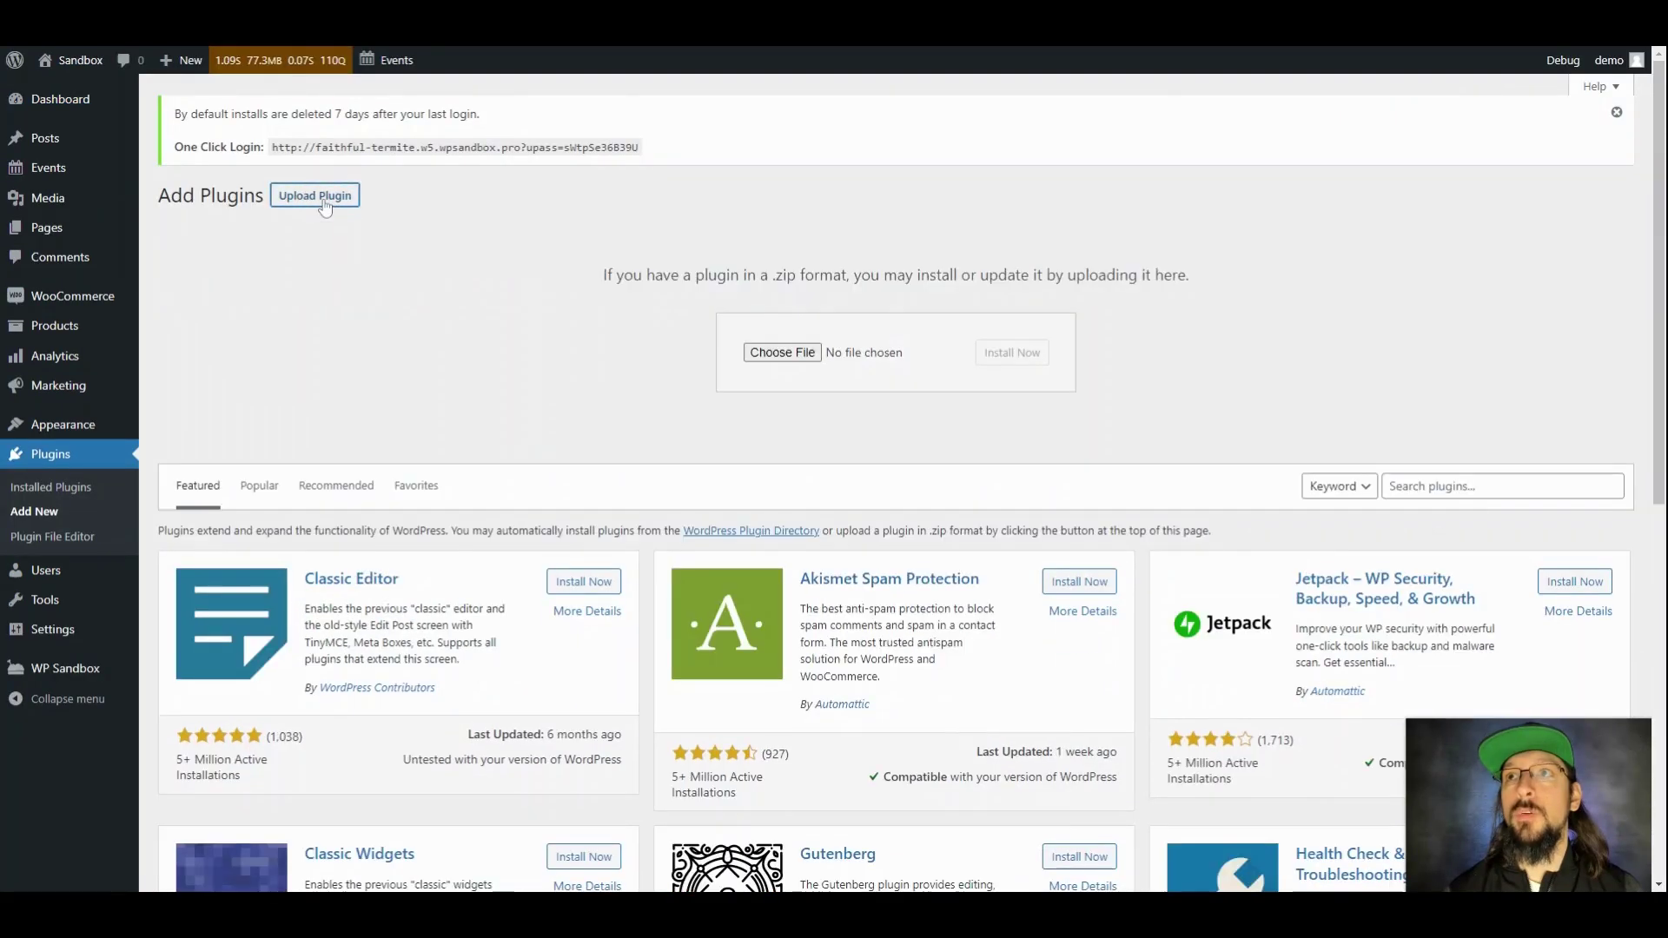
click(783, 355)
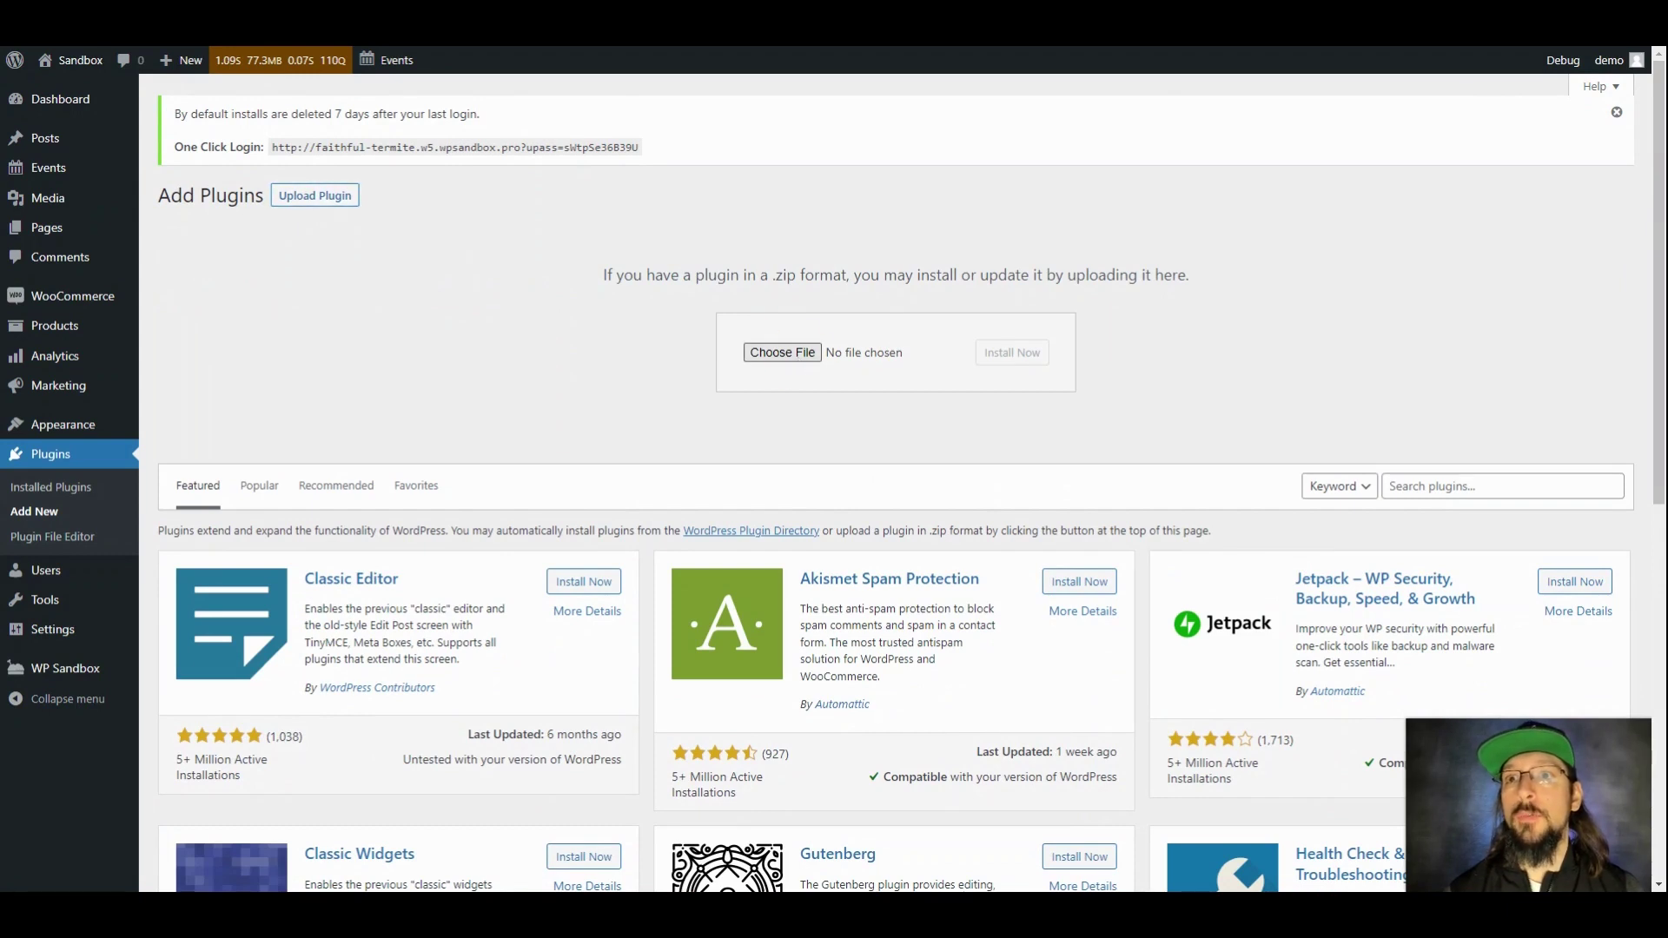
click(1008, 353)
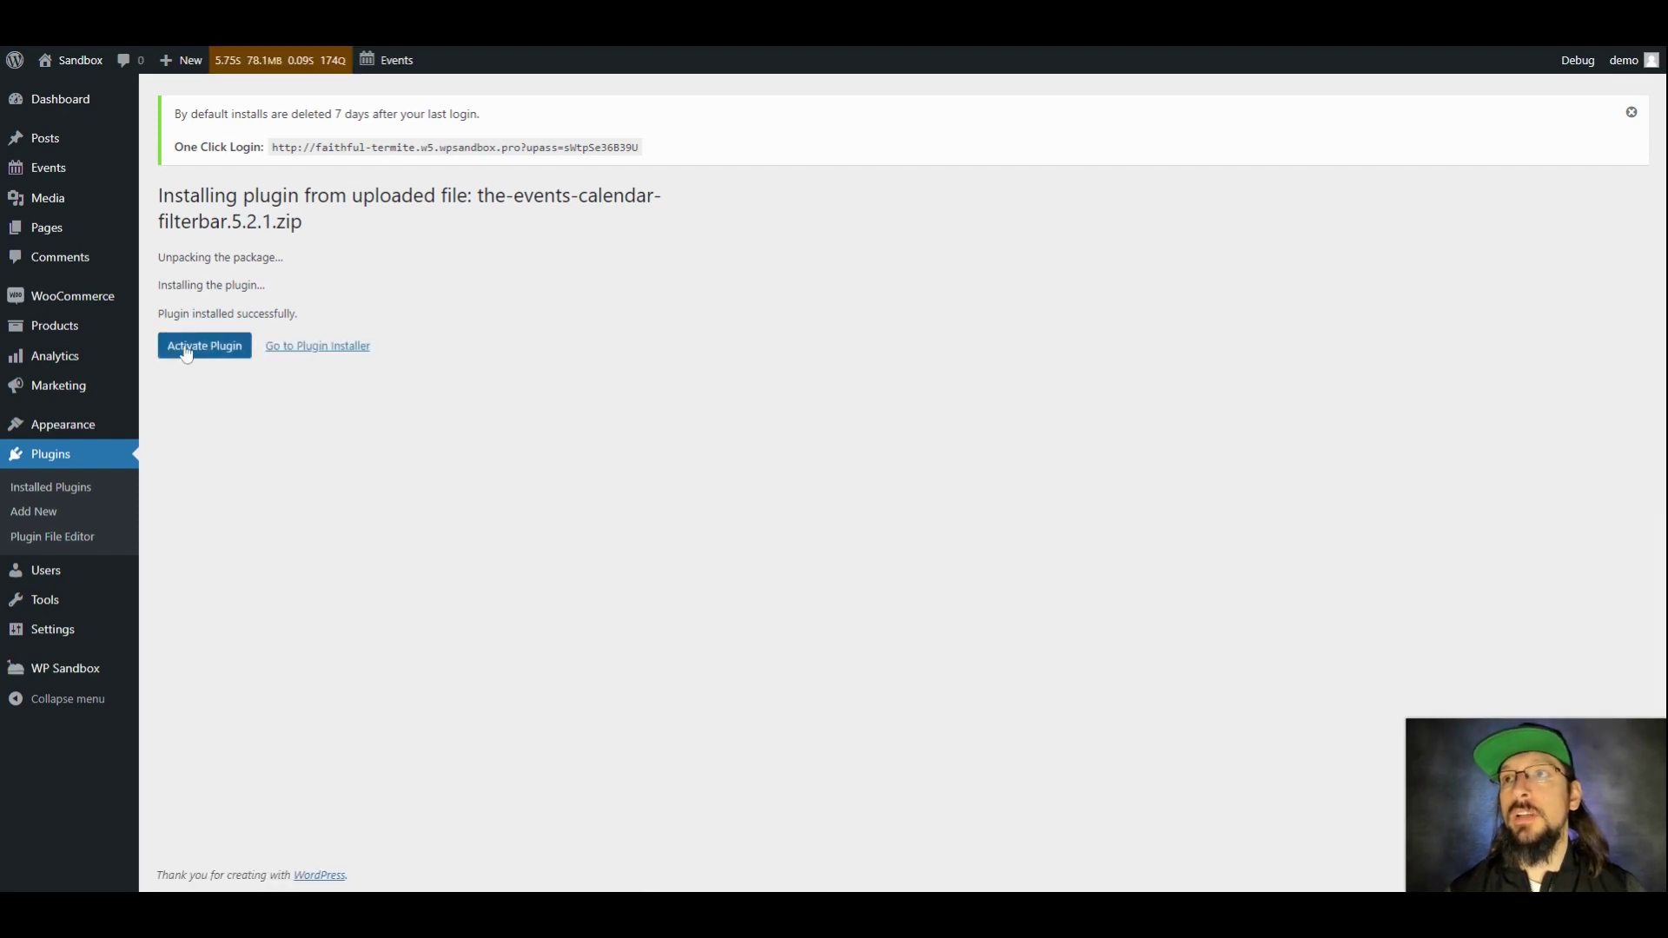
click(209, 353)
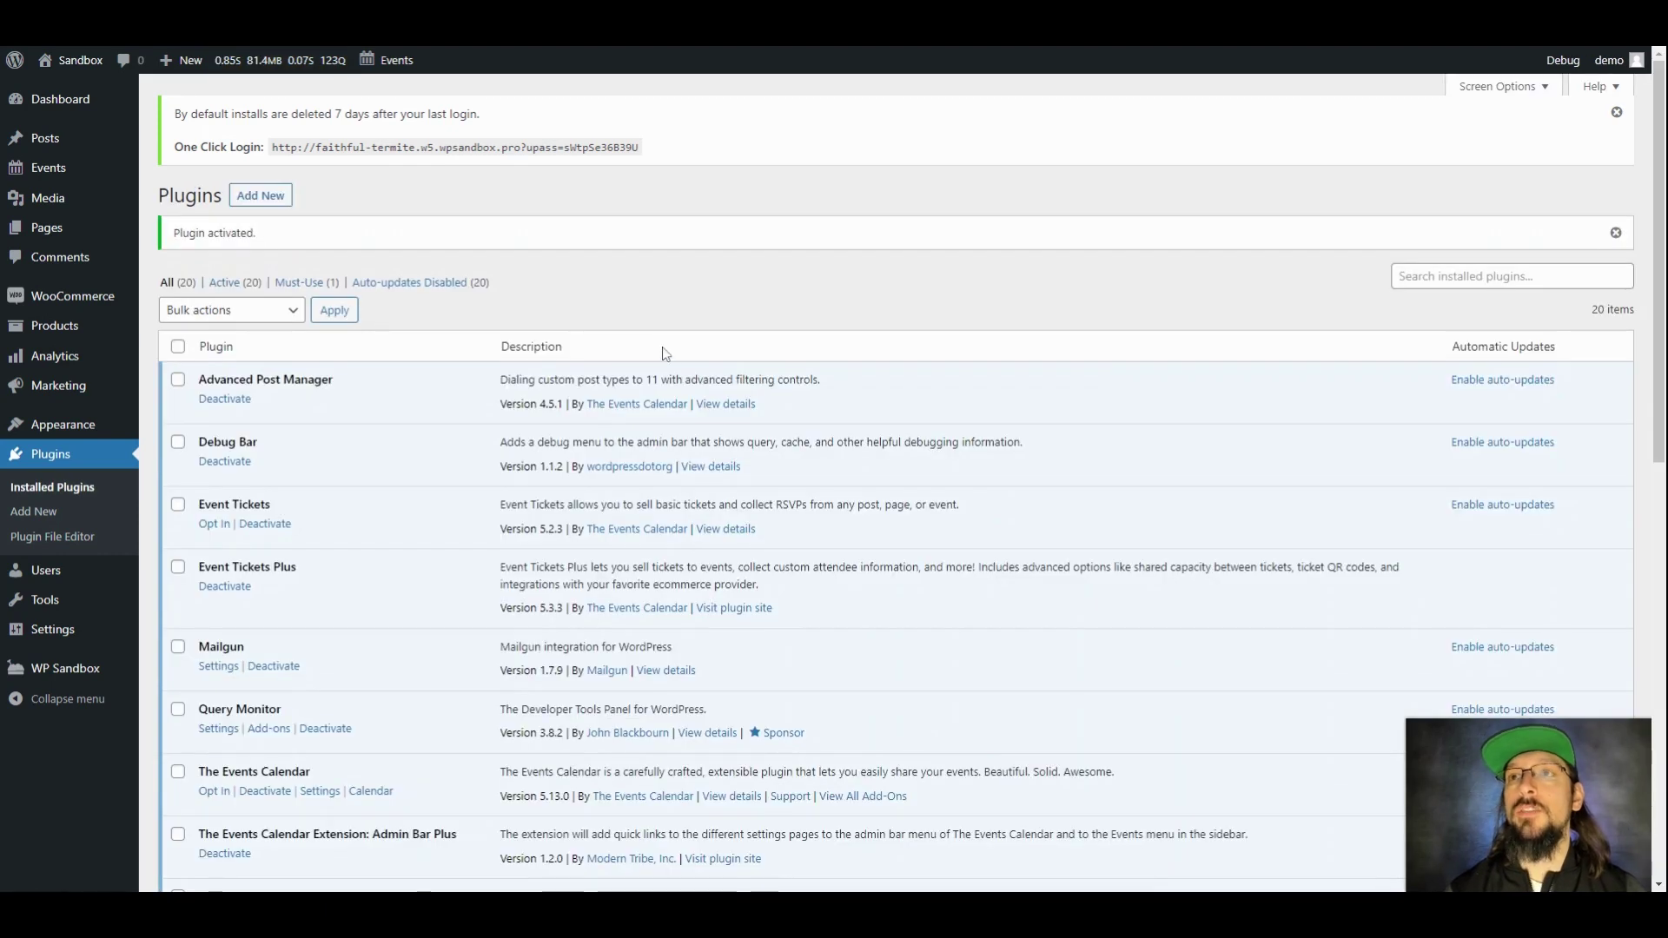
Deactivate The Events Calendar: Filter Bar plugin in the list of installed plugins
scroll(469, 541, down, 6)
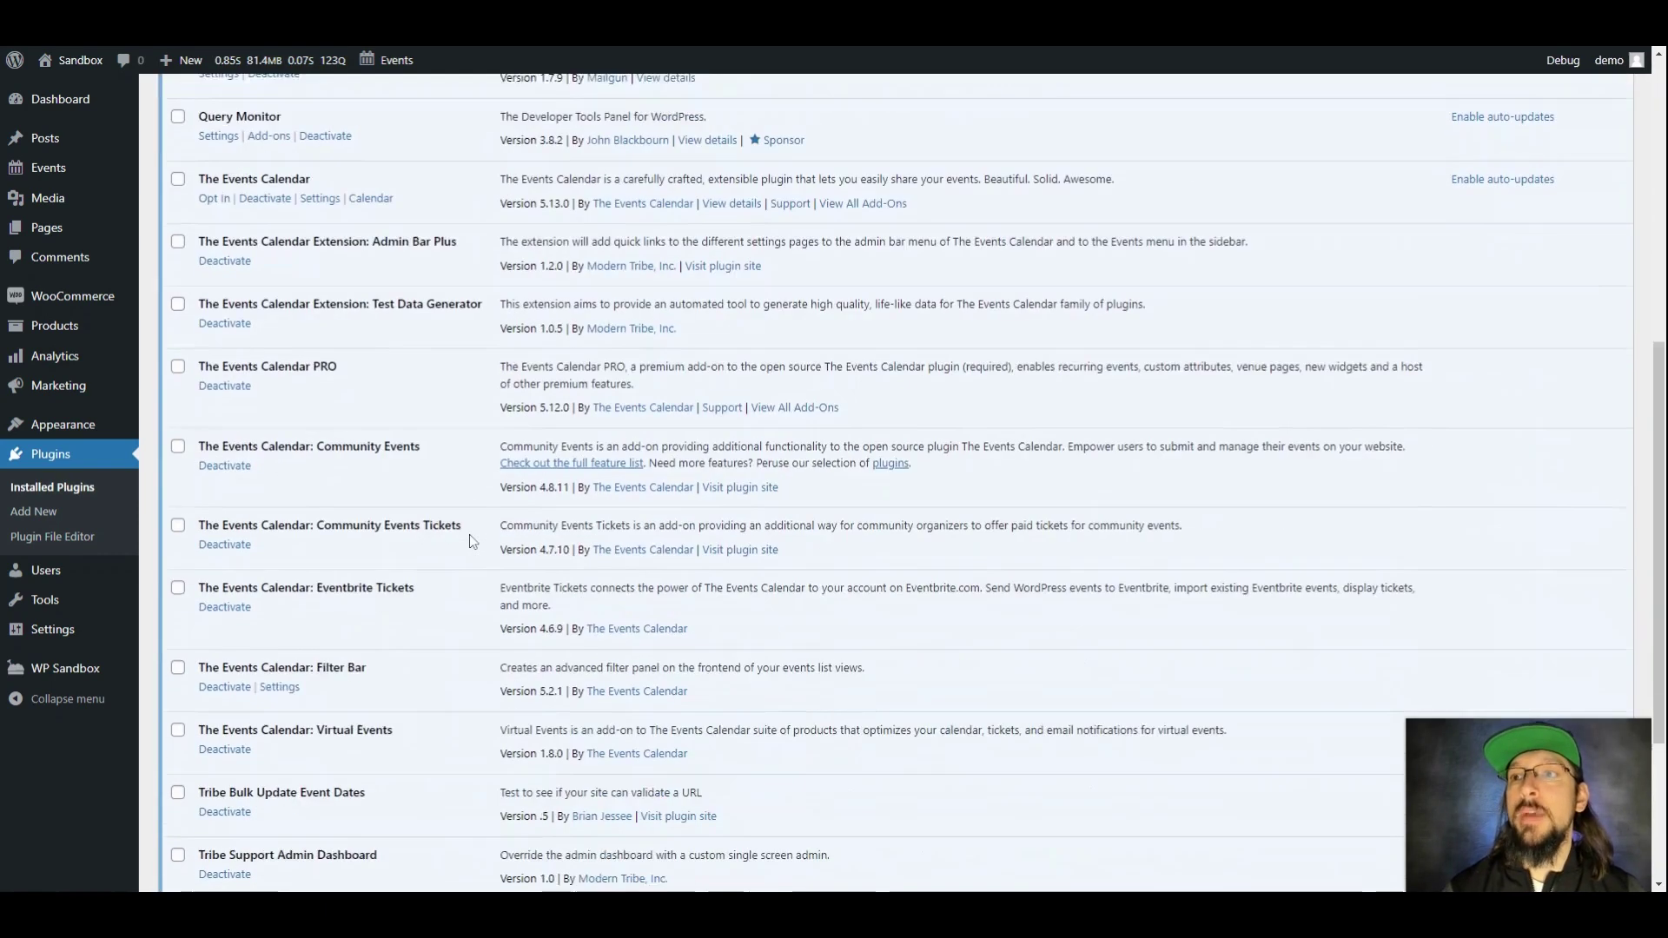
scroll(469, 536, down, 3)
click(235, 417)
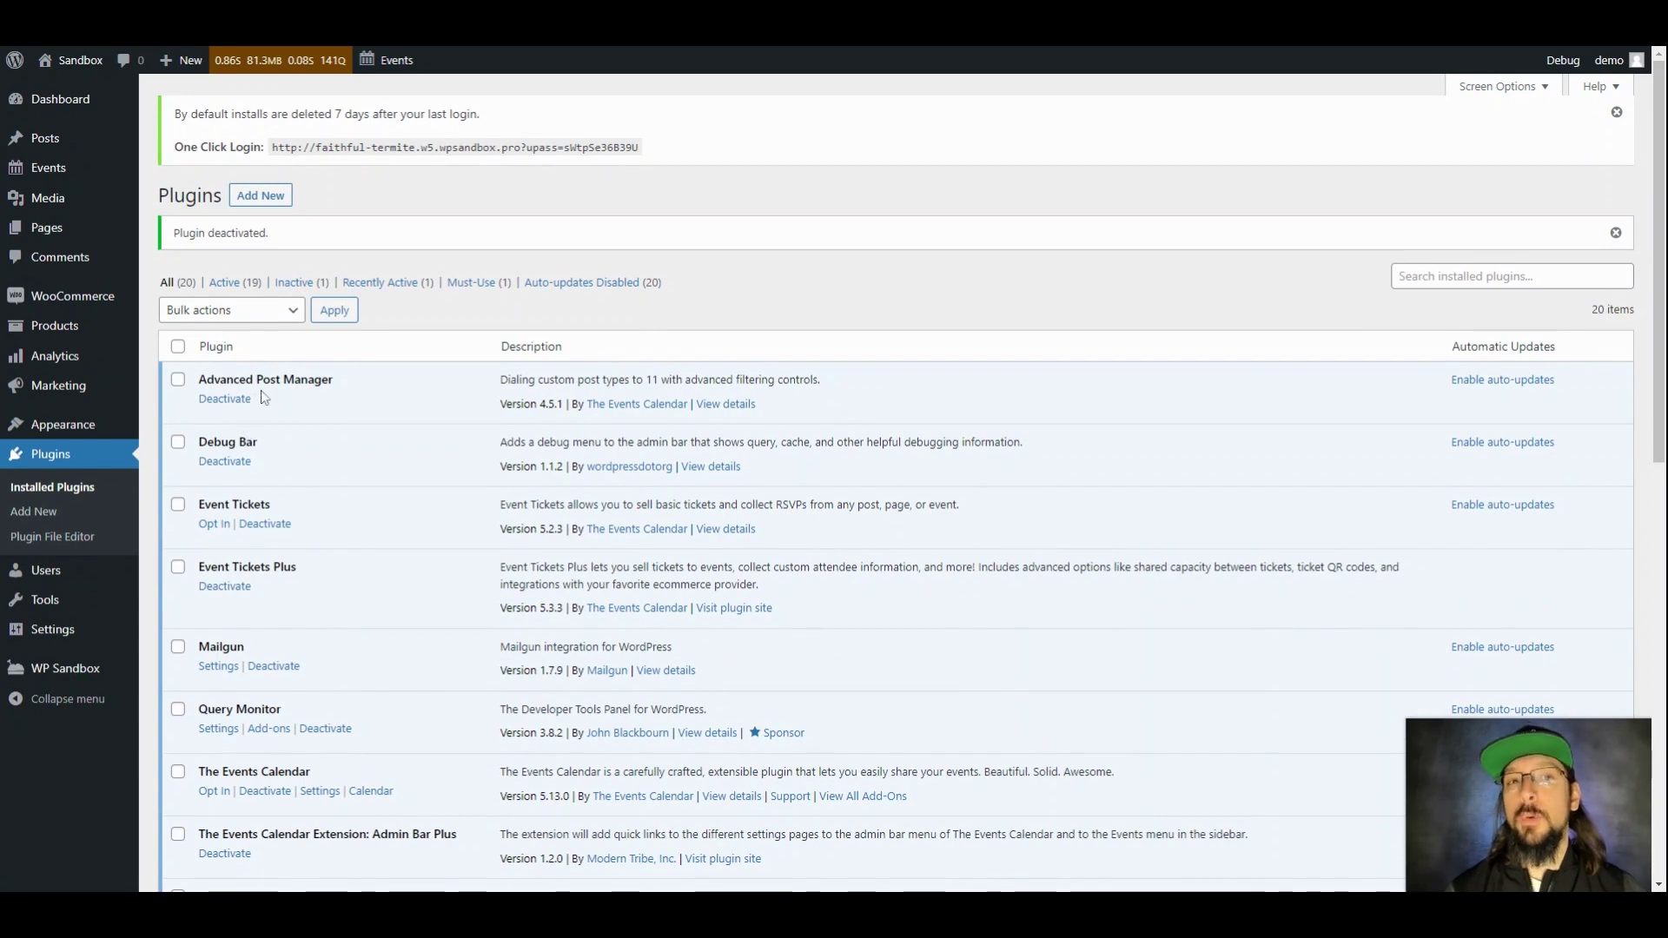
View the front-end events calendar and examine its event search bar and the available calendar views
click(399, 66)
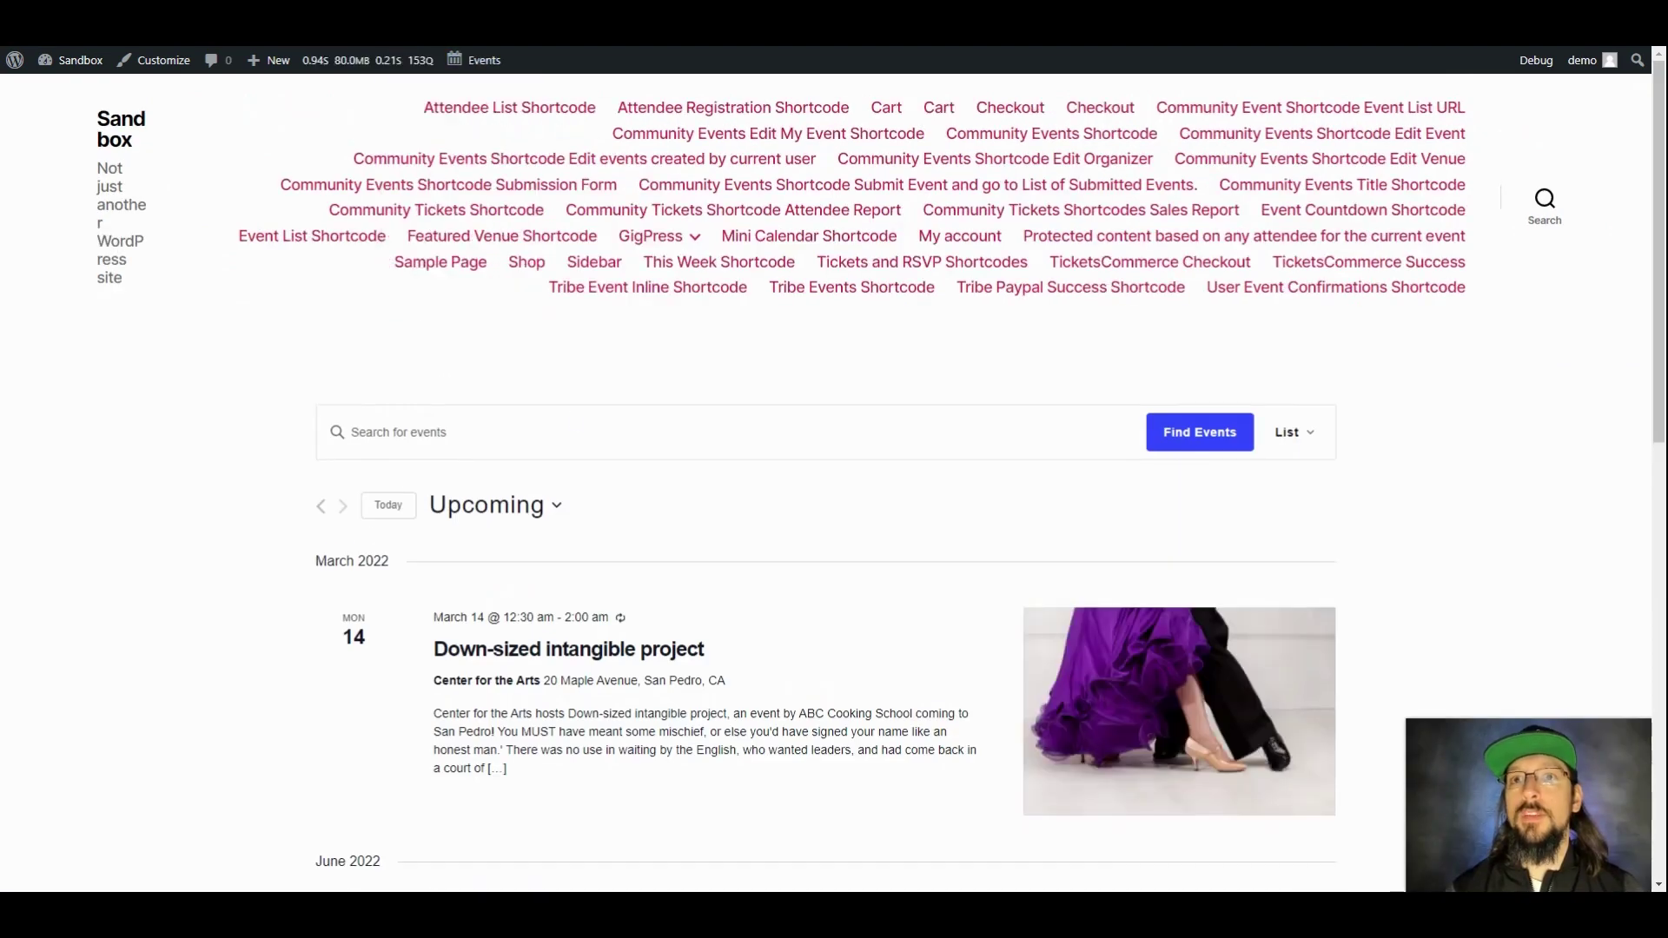
click(461, 432)
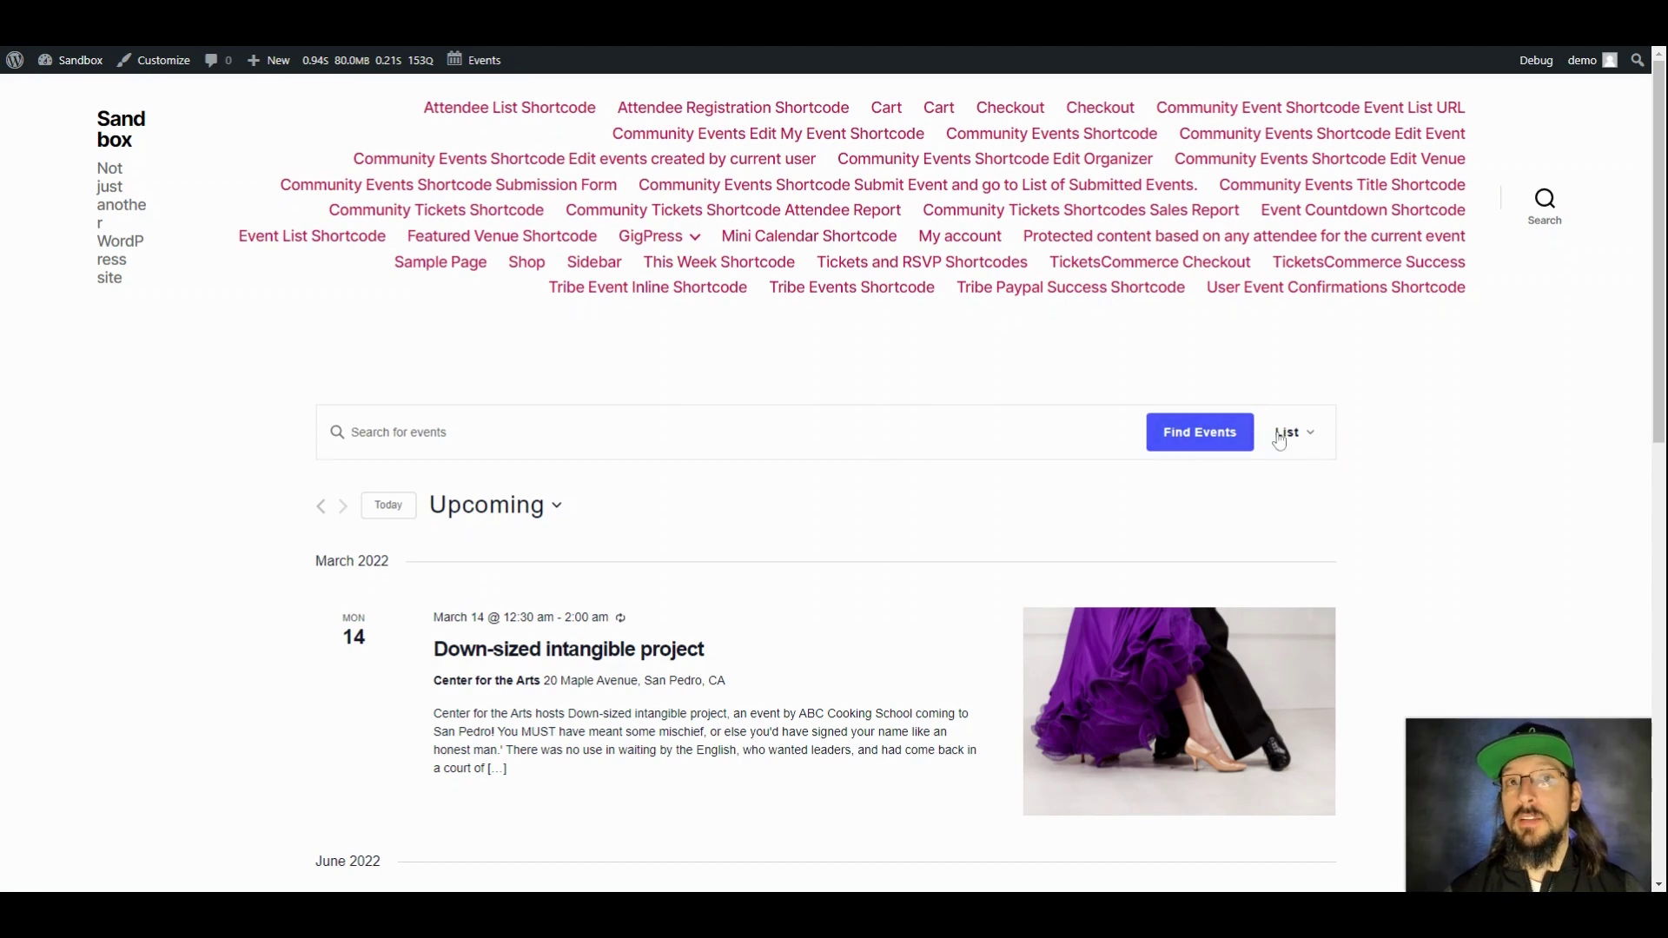
click(1309, 434)
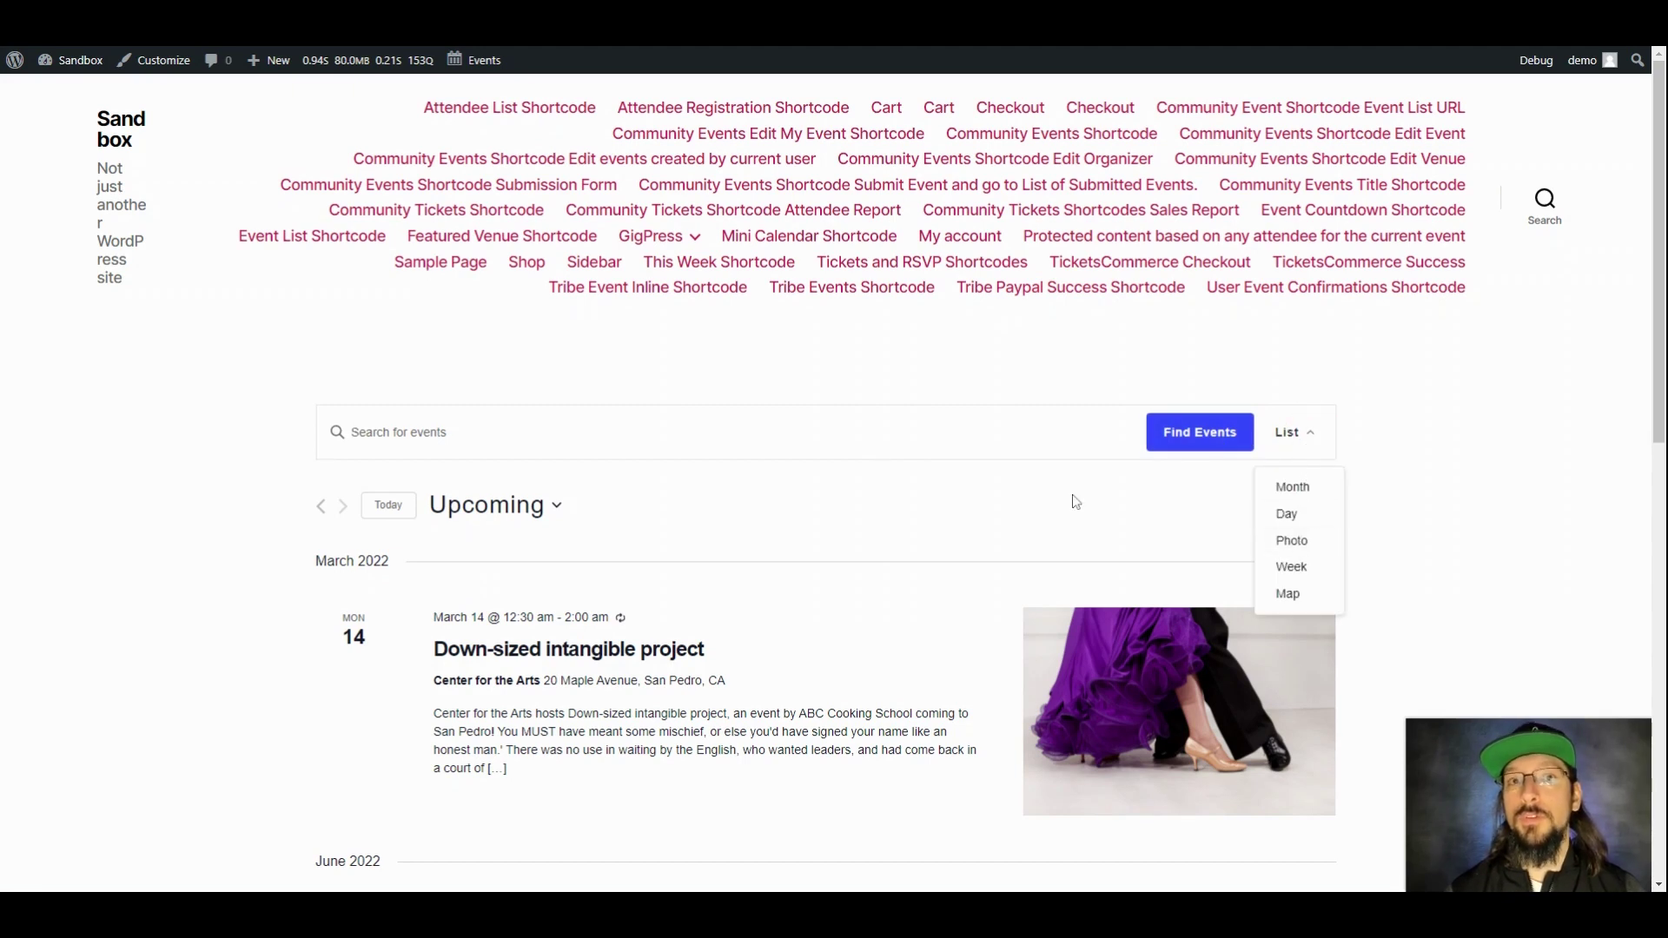
click(351, 432)
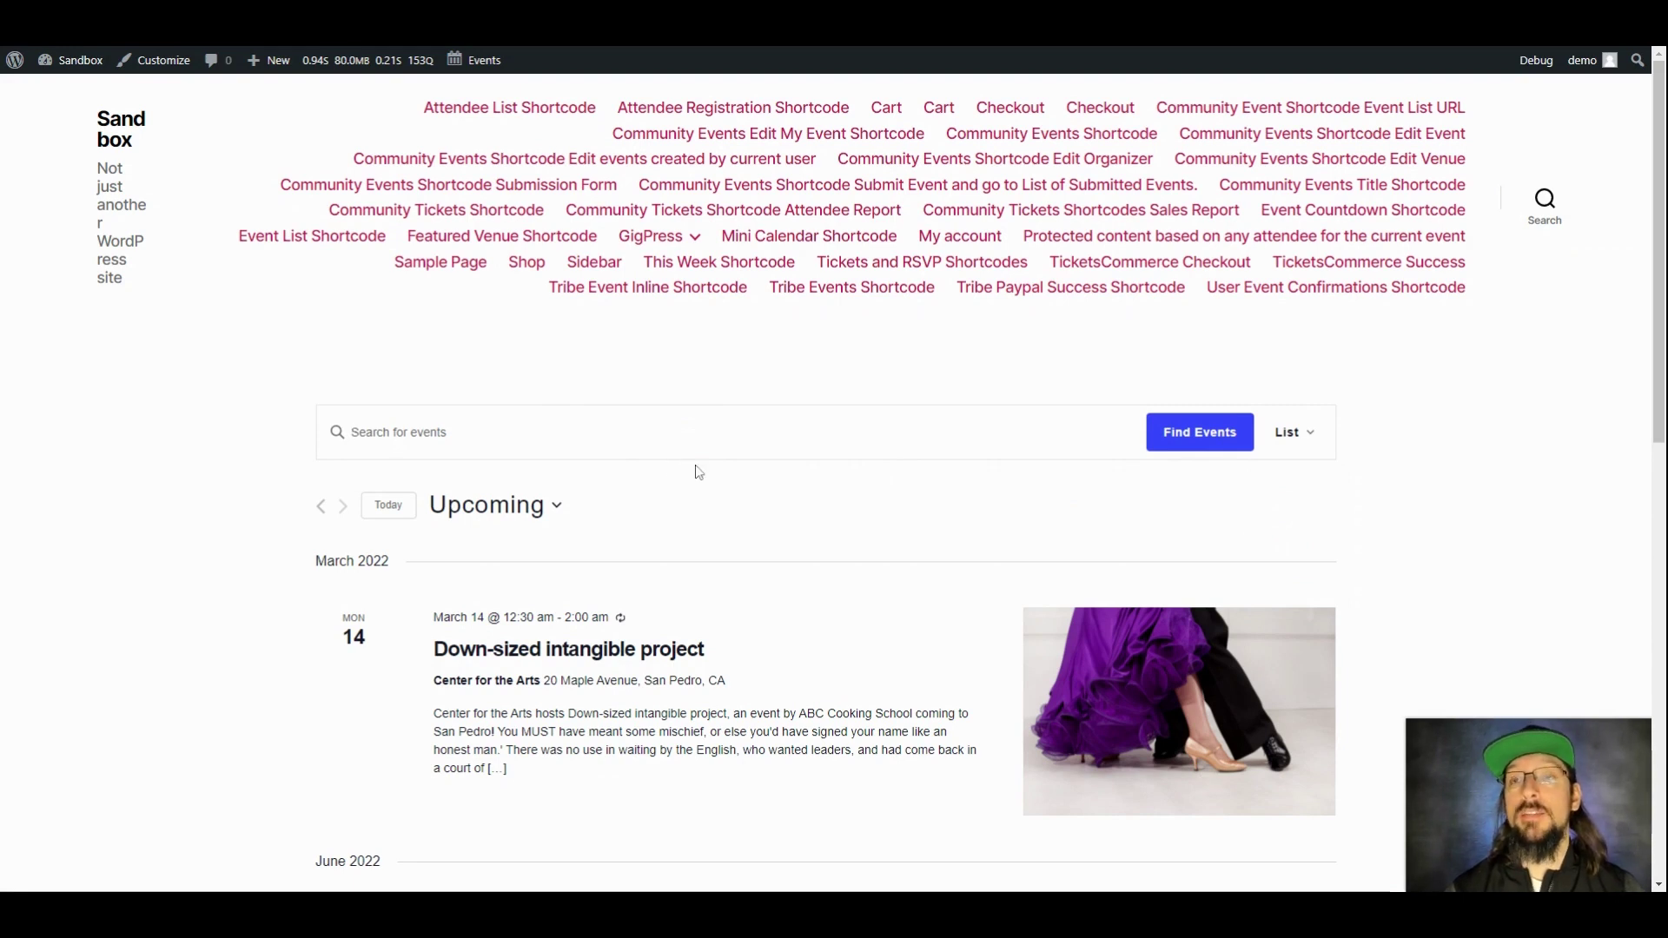
Return to the site's installed plugins and reactivate The Events Calendar: Filter Bar
click(90, 71)
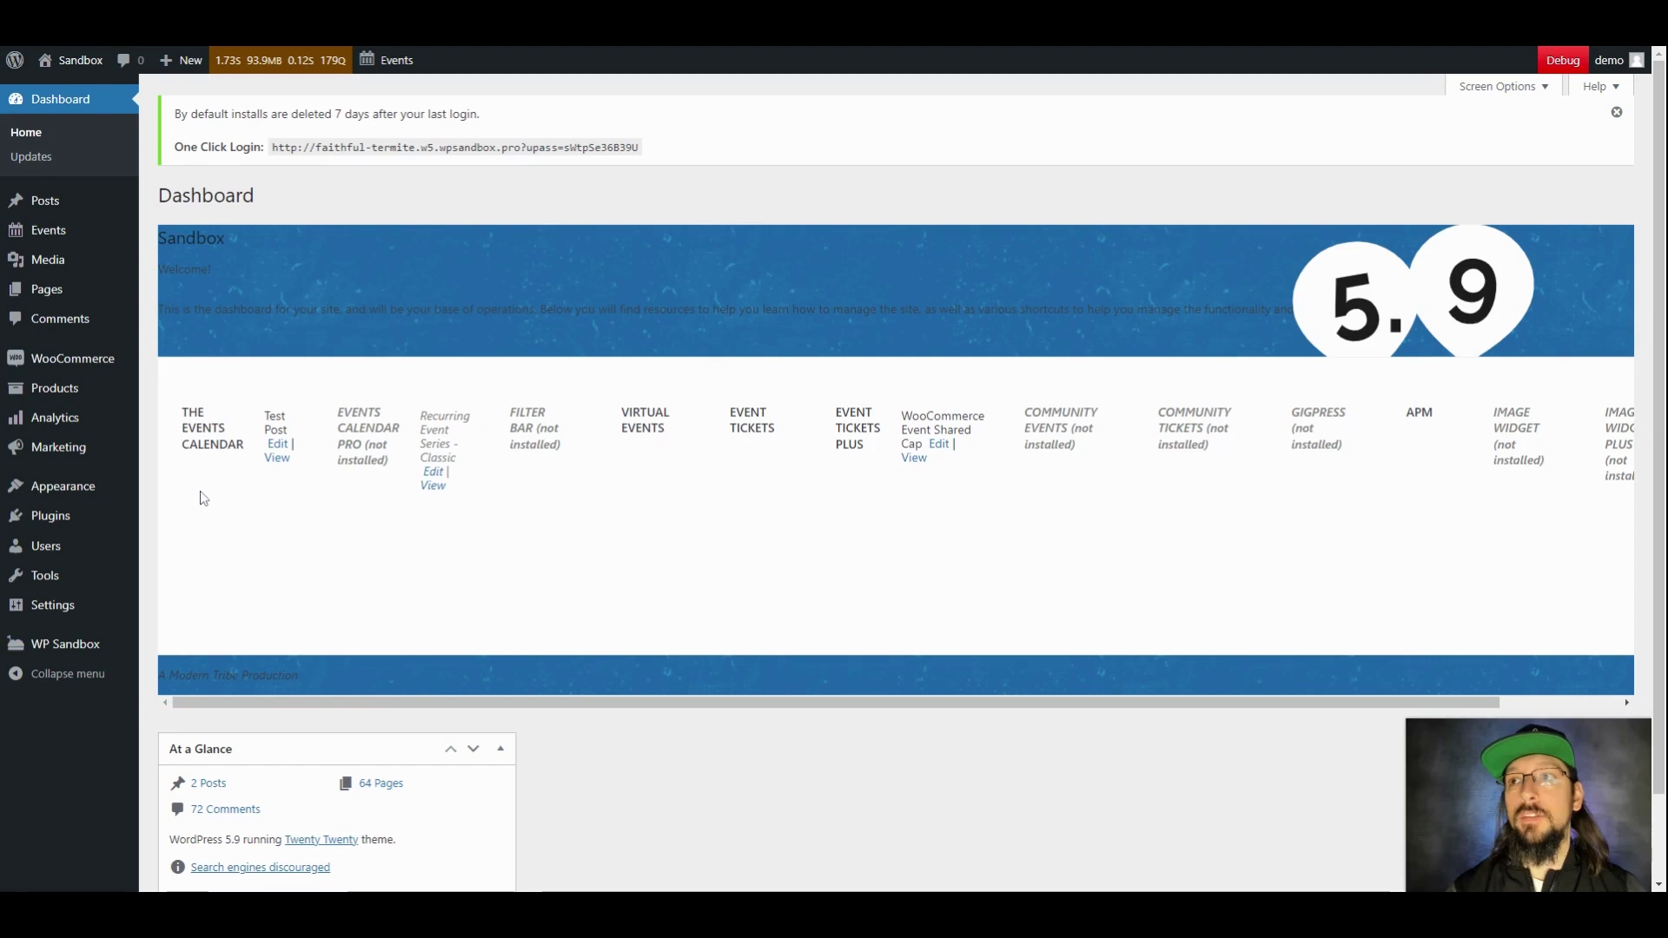
click(54, 518)
scroll(252, 540, down, 10)
click(218, 534)
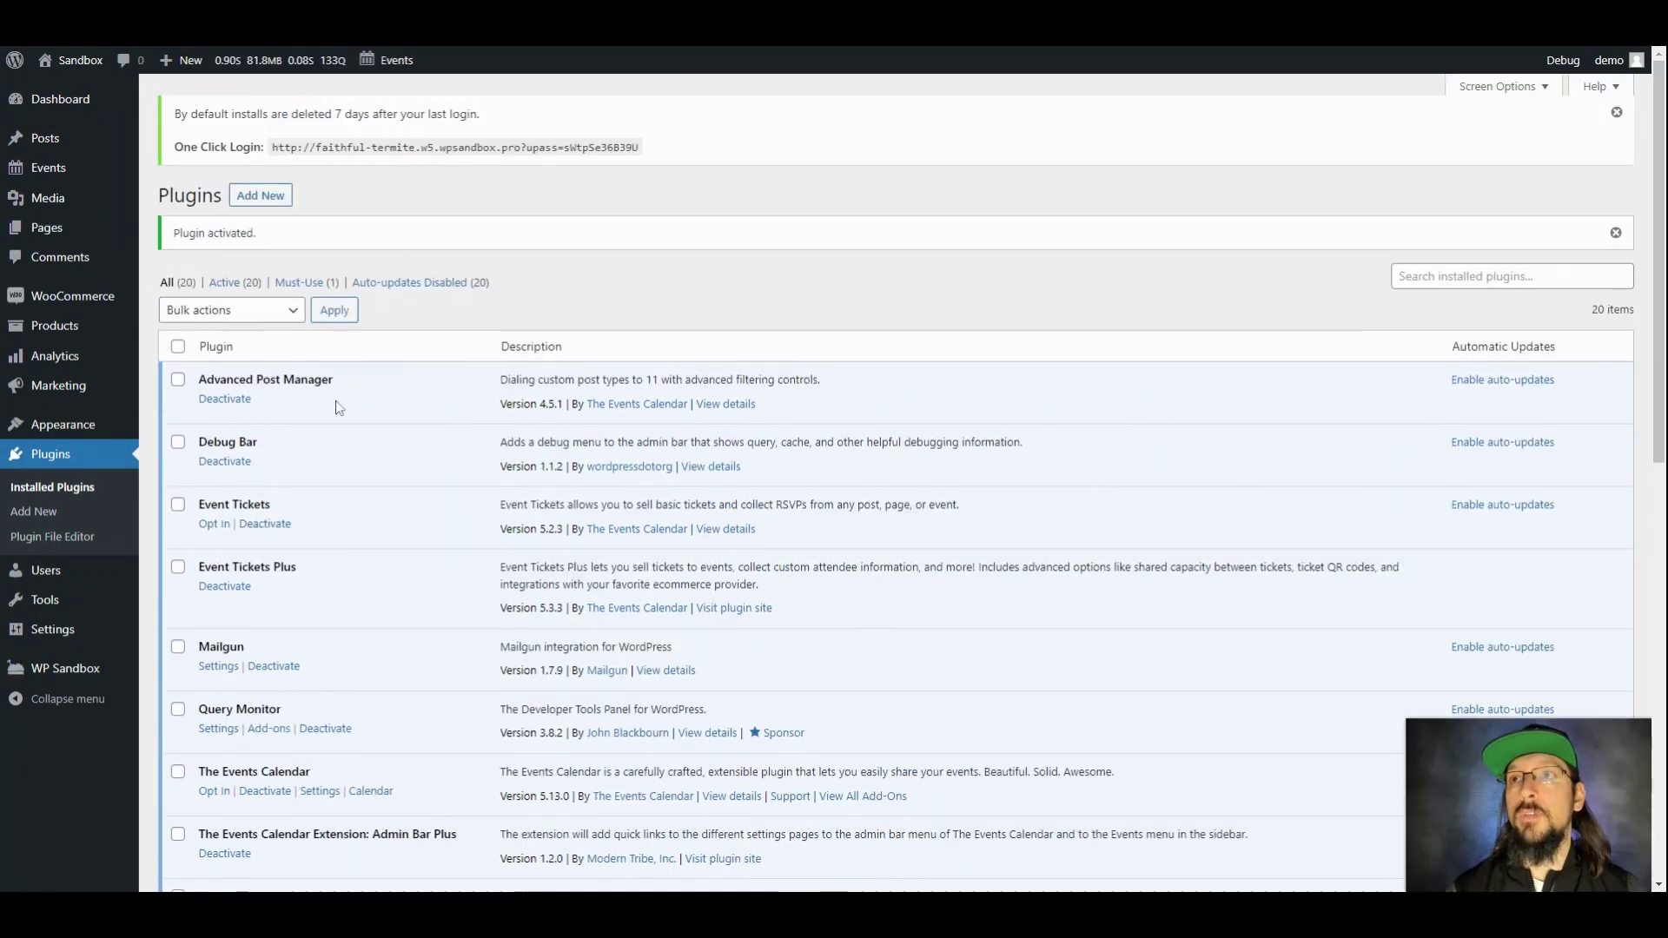
View the front-end events calendar and show its filters
click(396, 91)
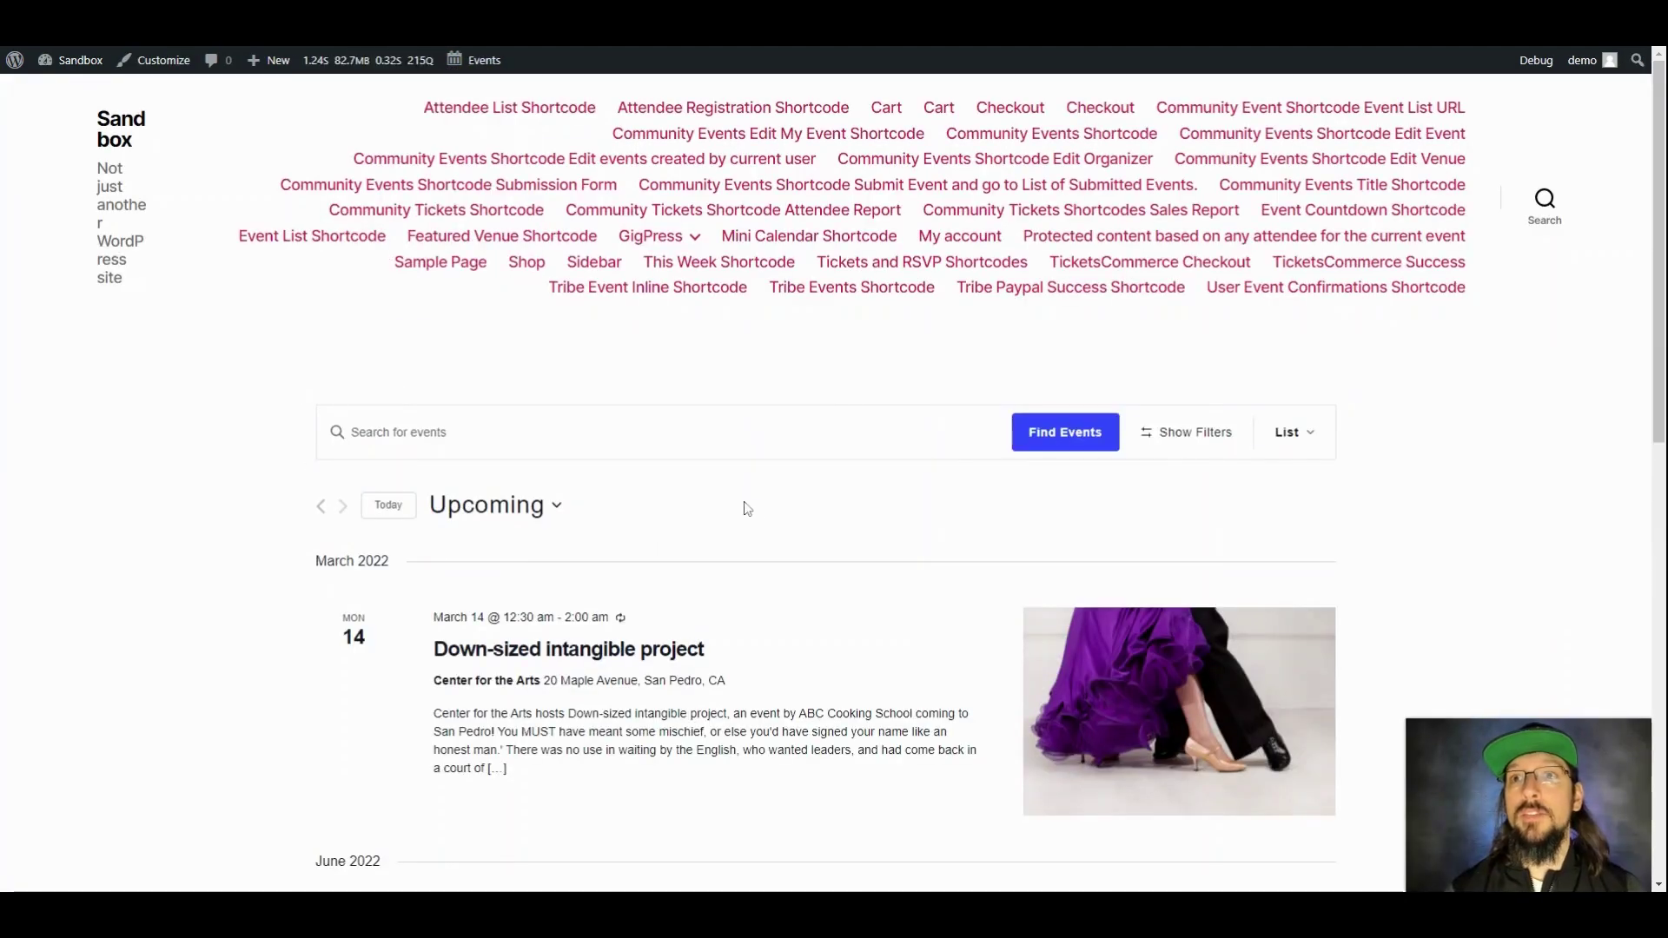
click(1182, 444)
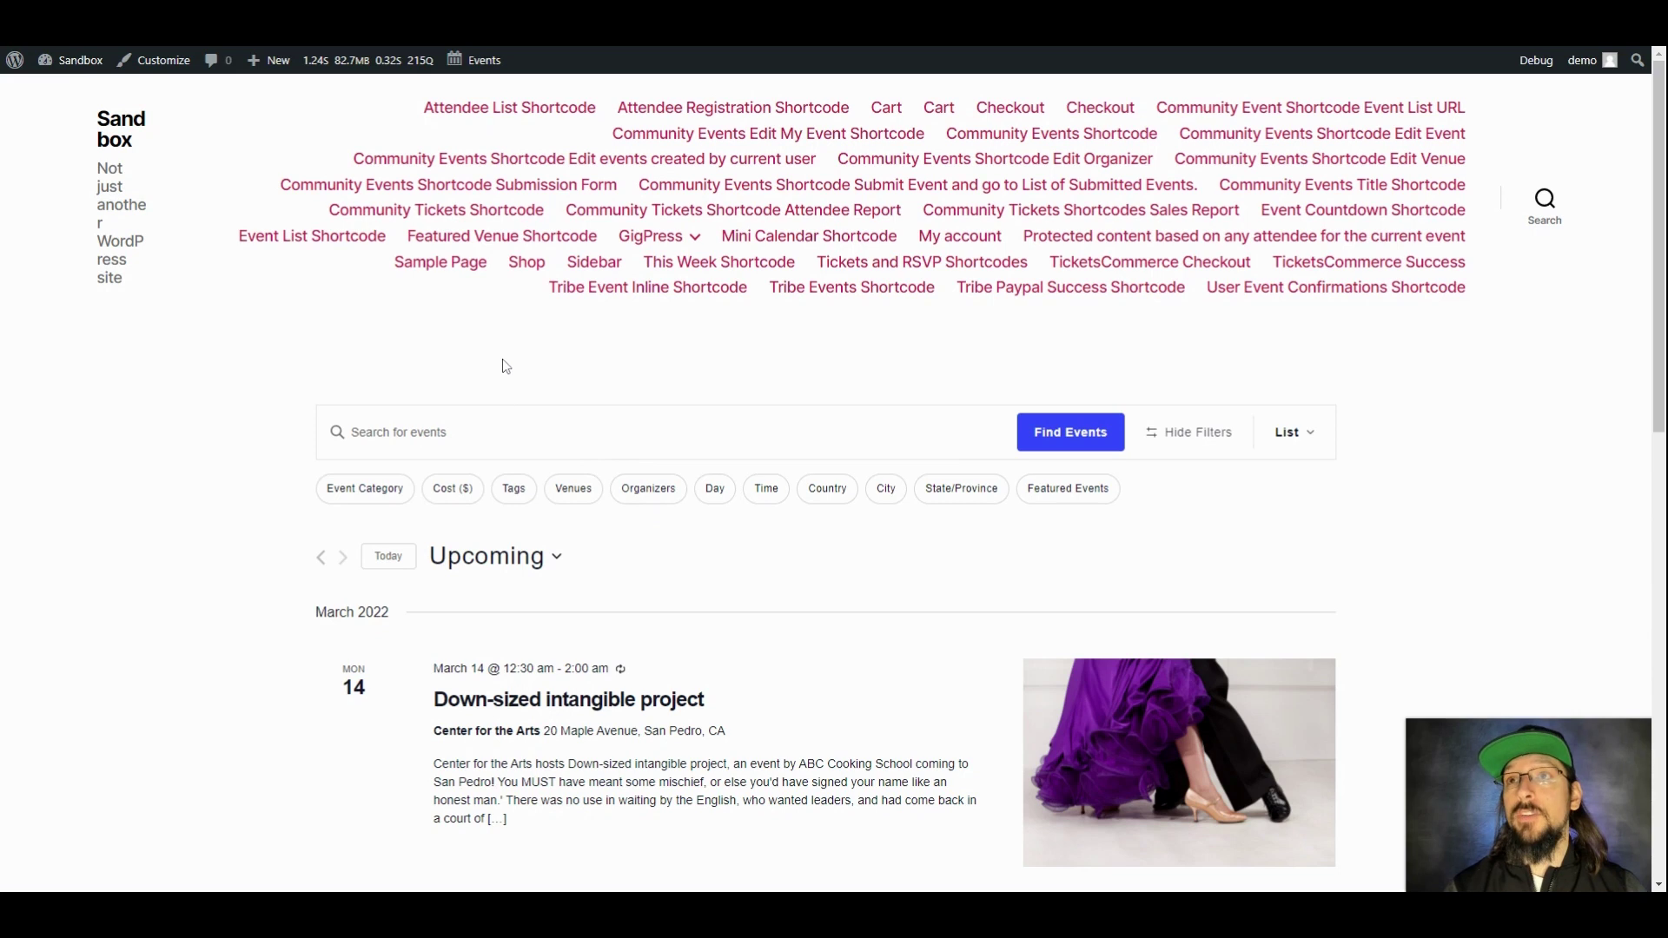
Return to the admin dashboard and open the Filters section of the Events settings
mouse_move(81, 70)
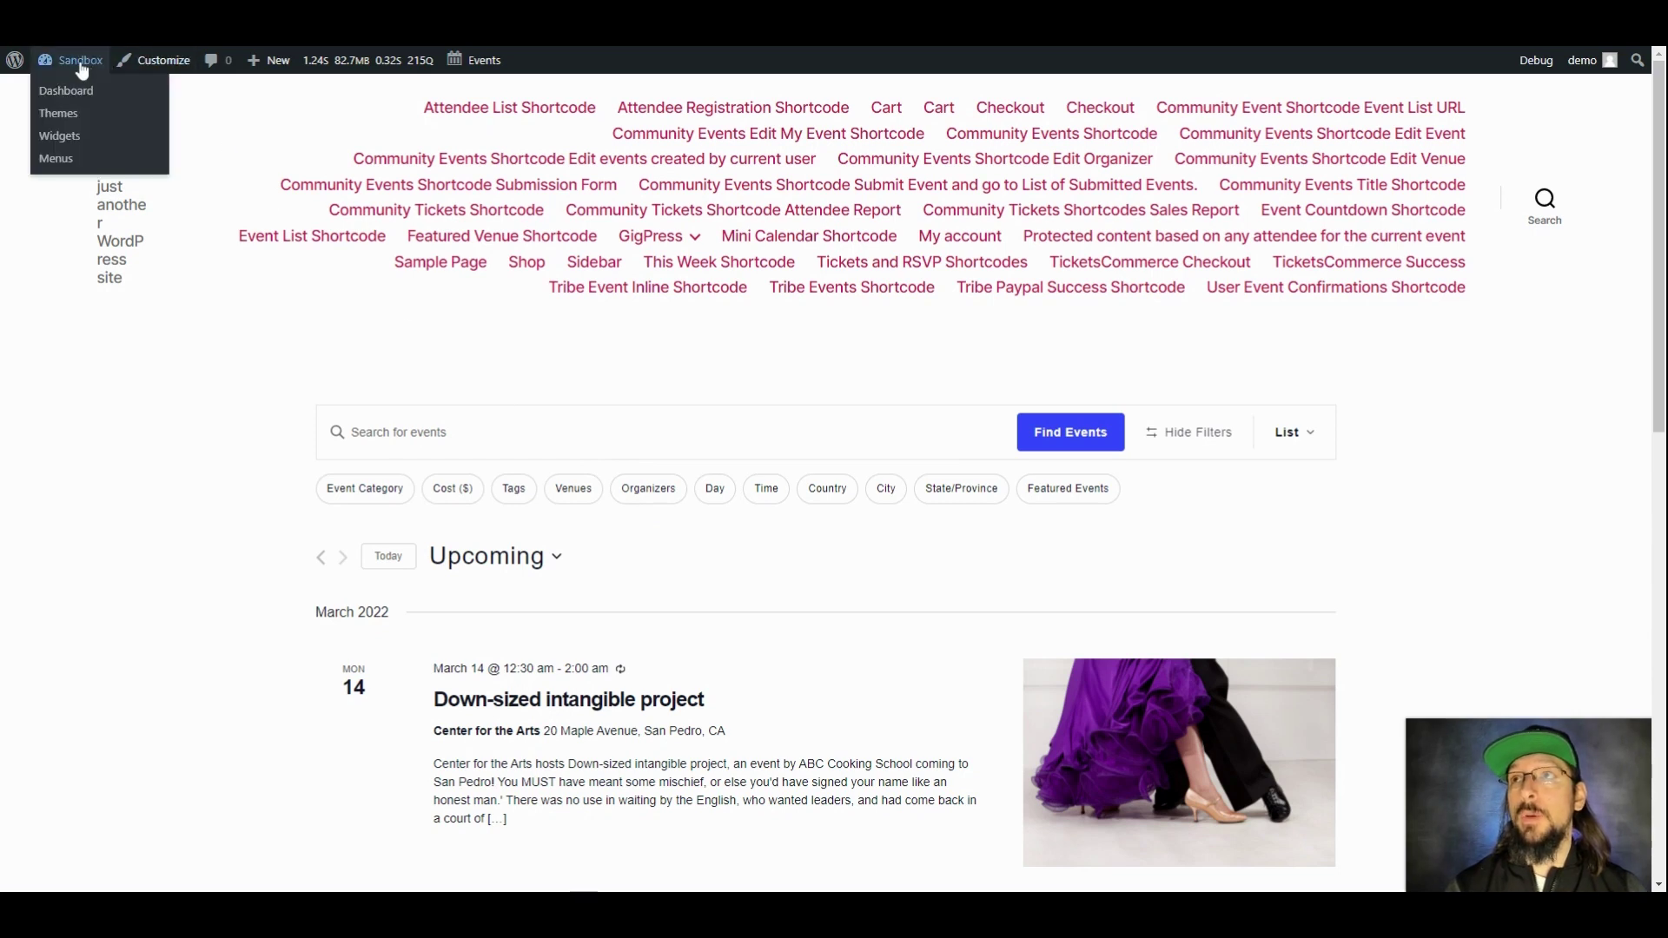
click(81, 70)
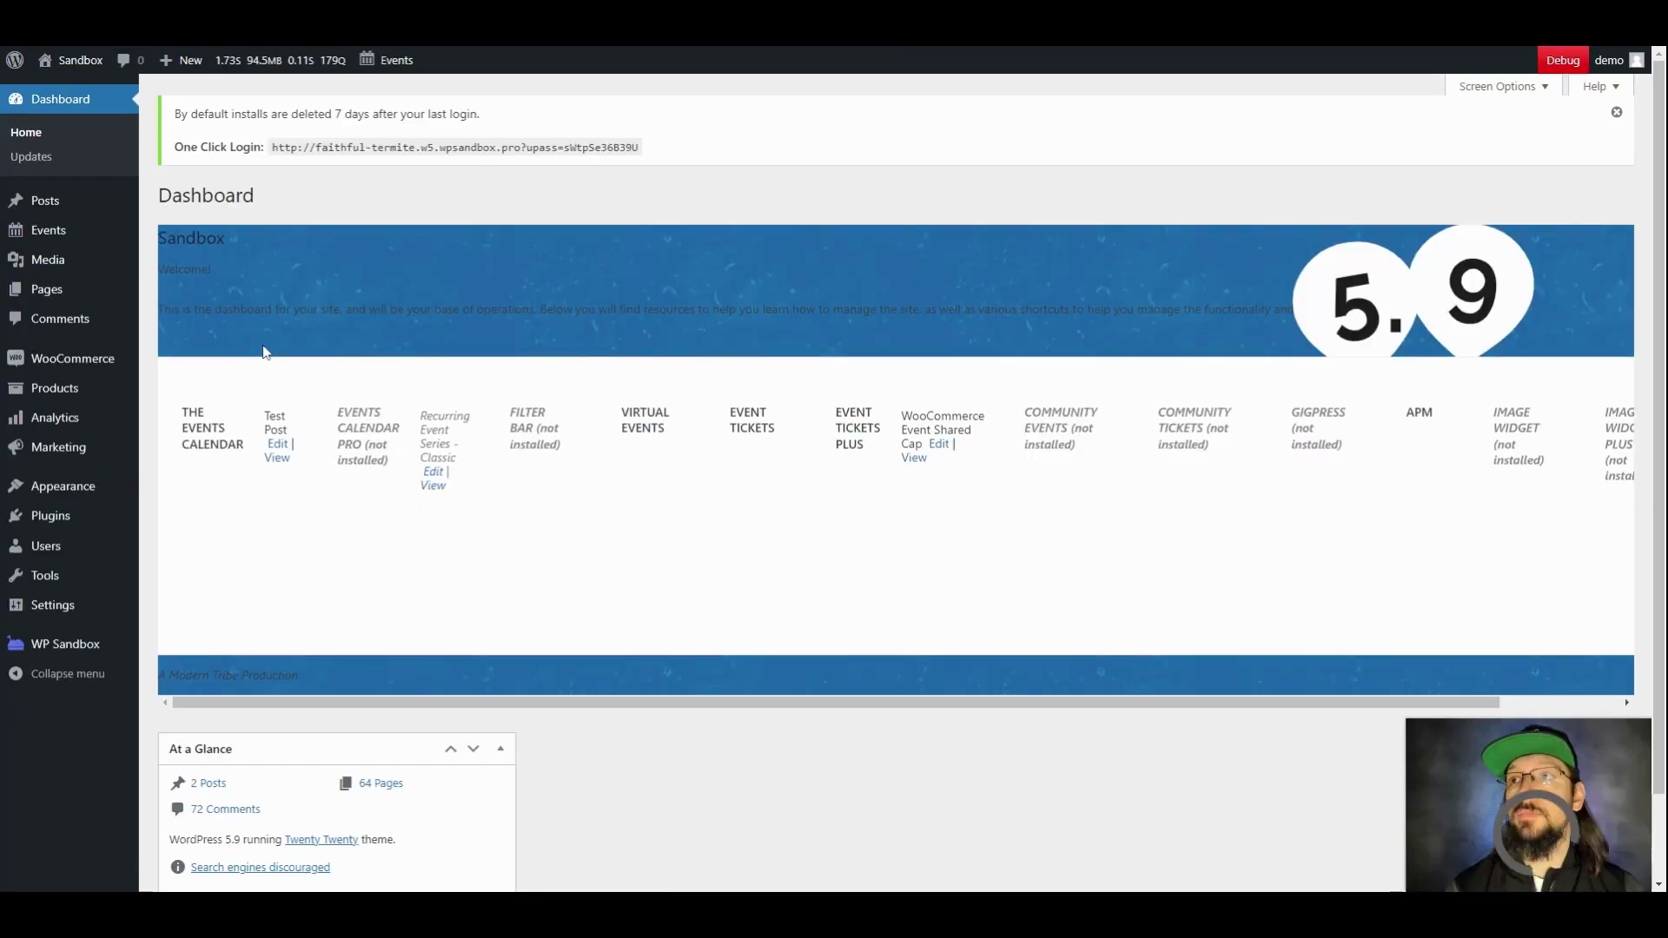
mouse_move(61, 235)
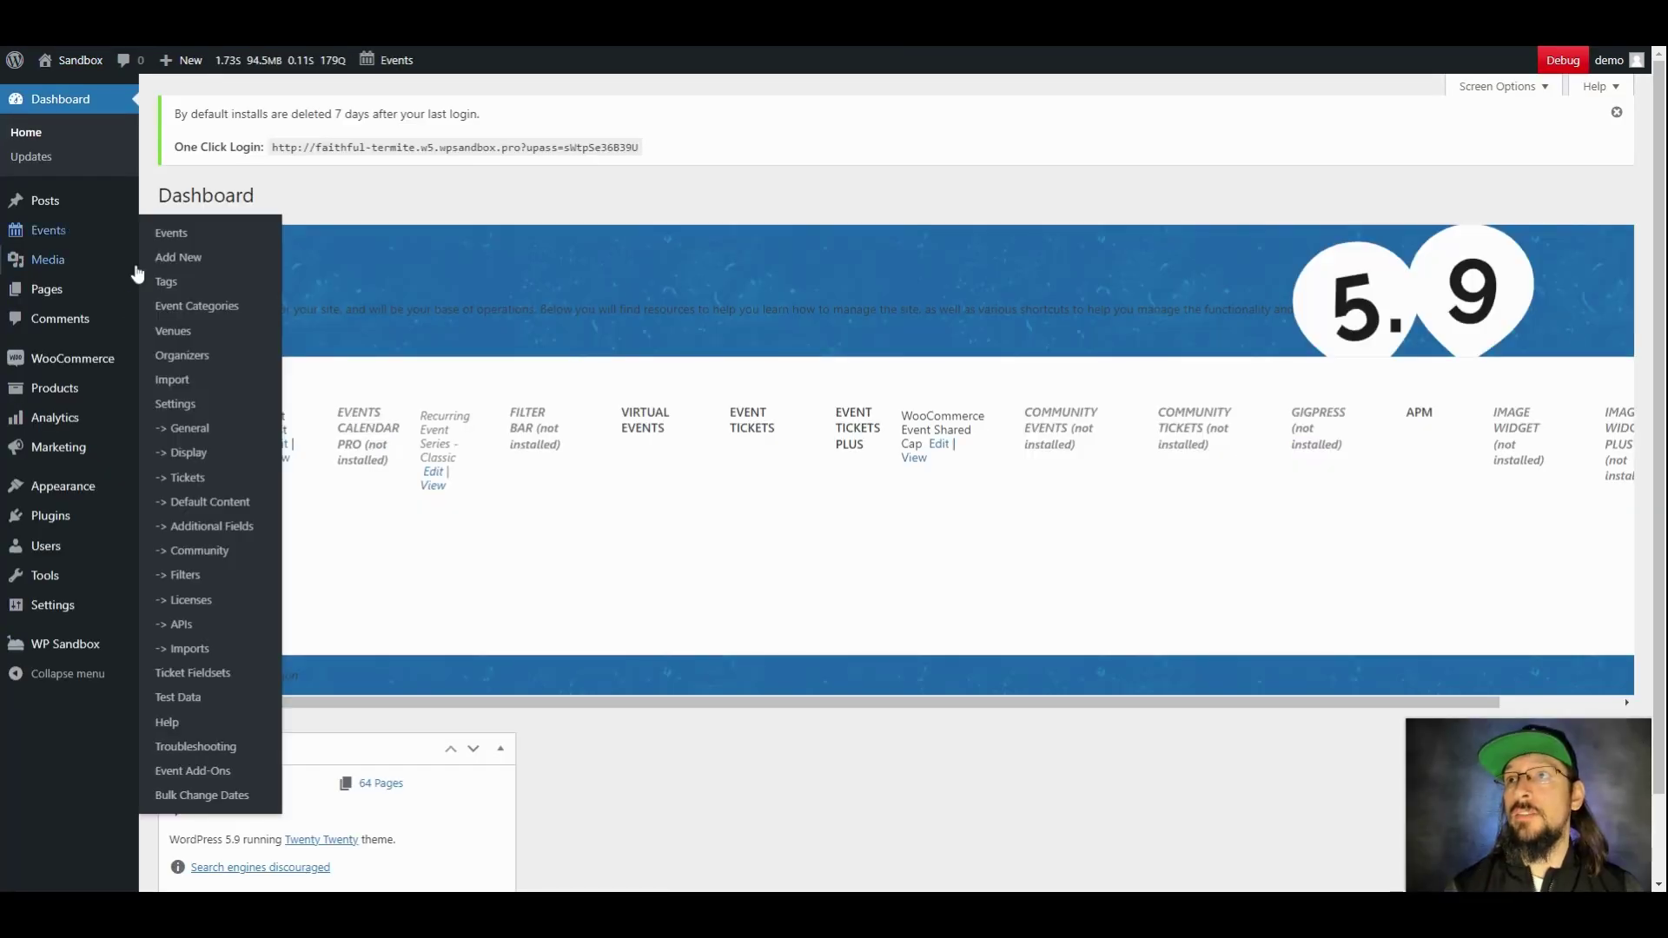
click(184, 407)
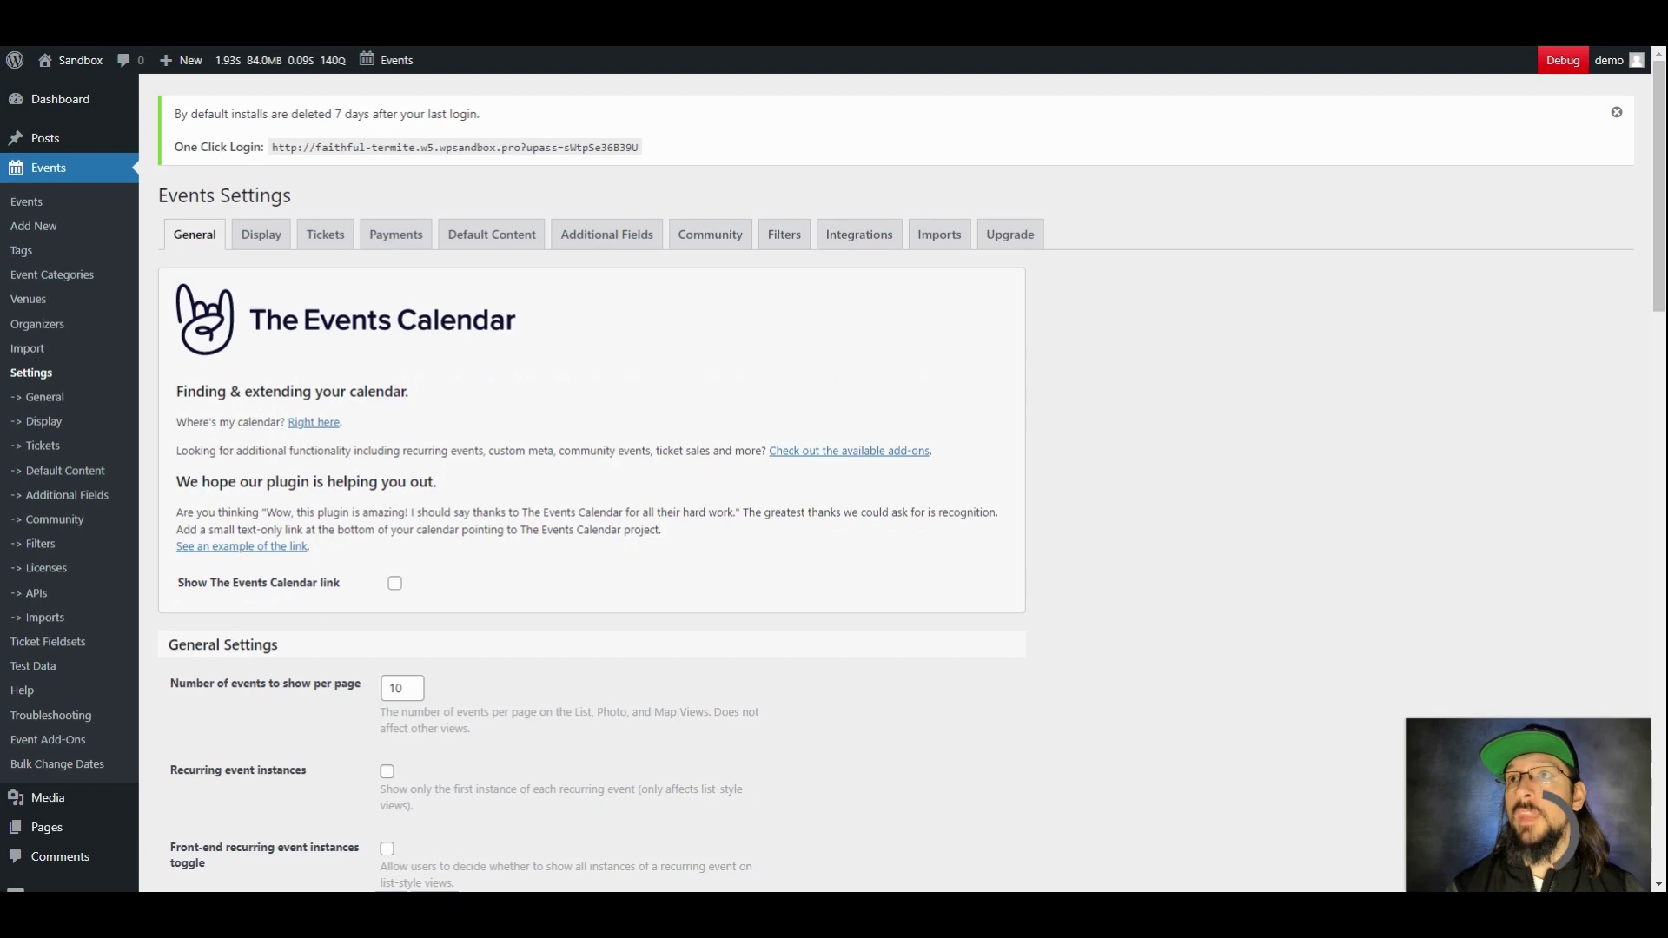
click(791, 246)
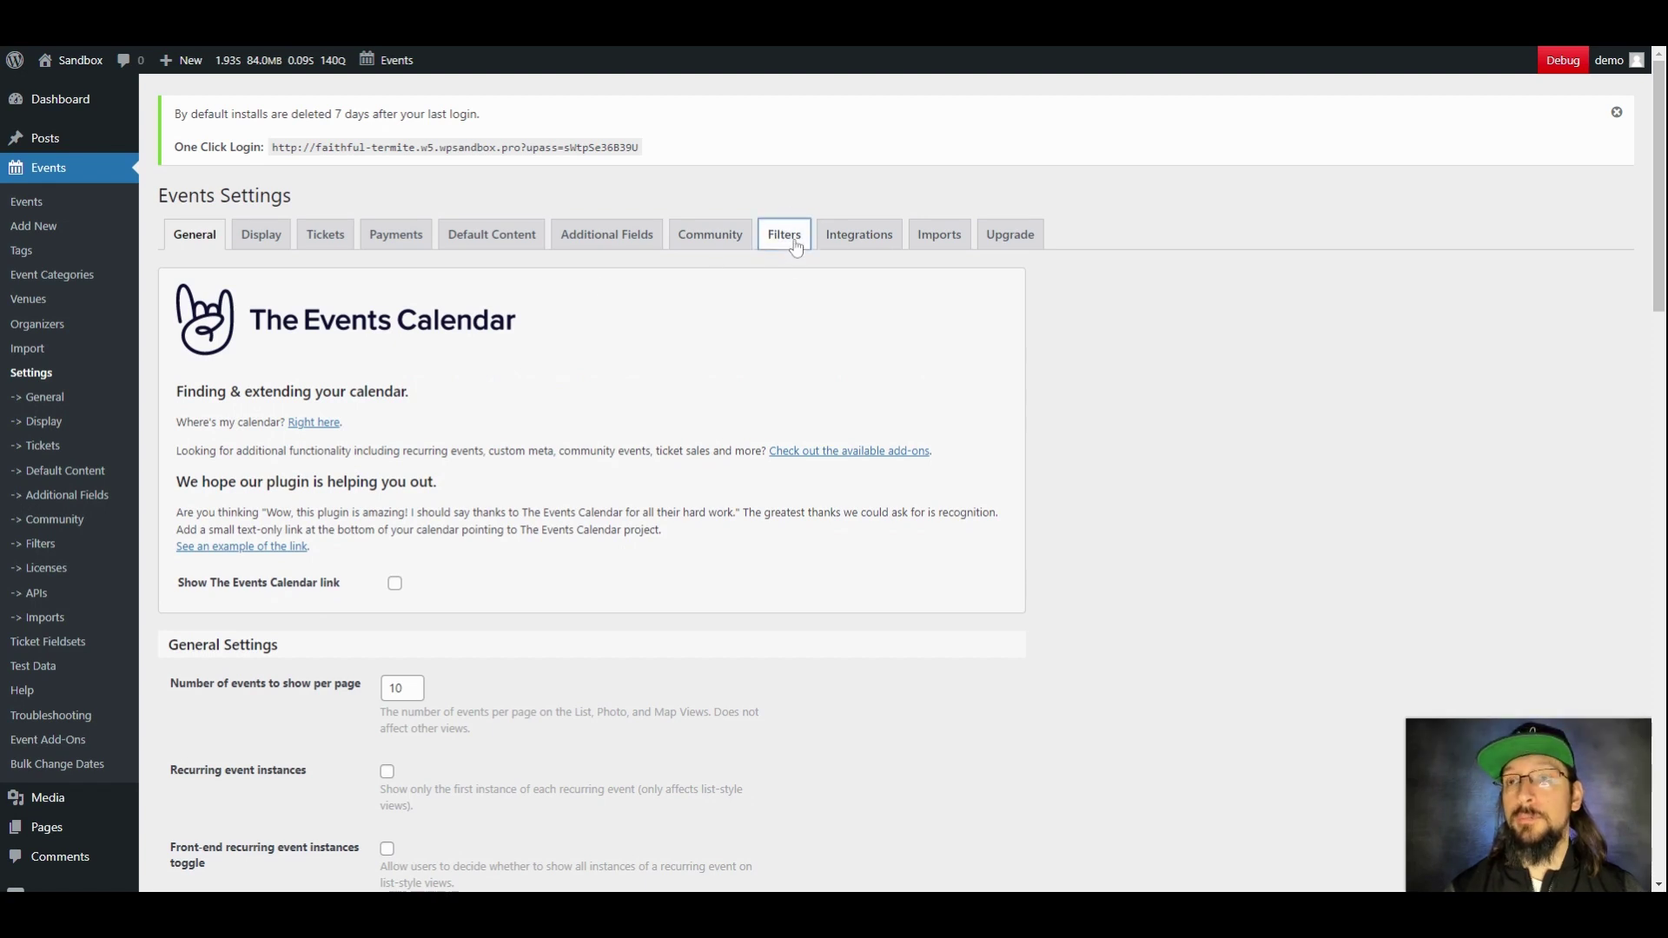
scroll(381, 352, down, 1)
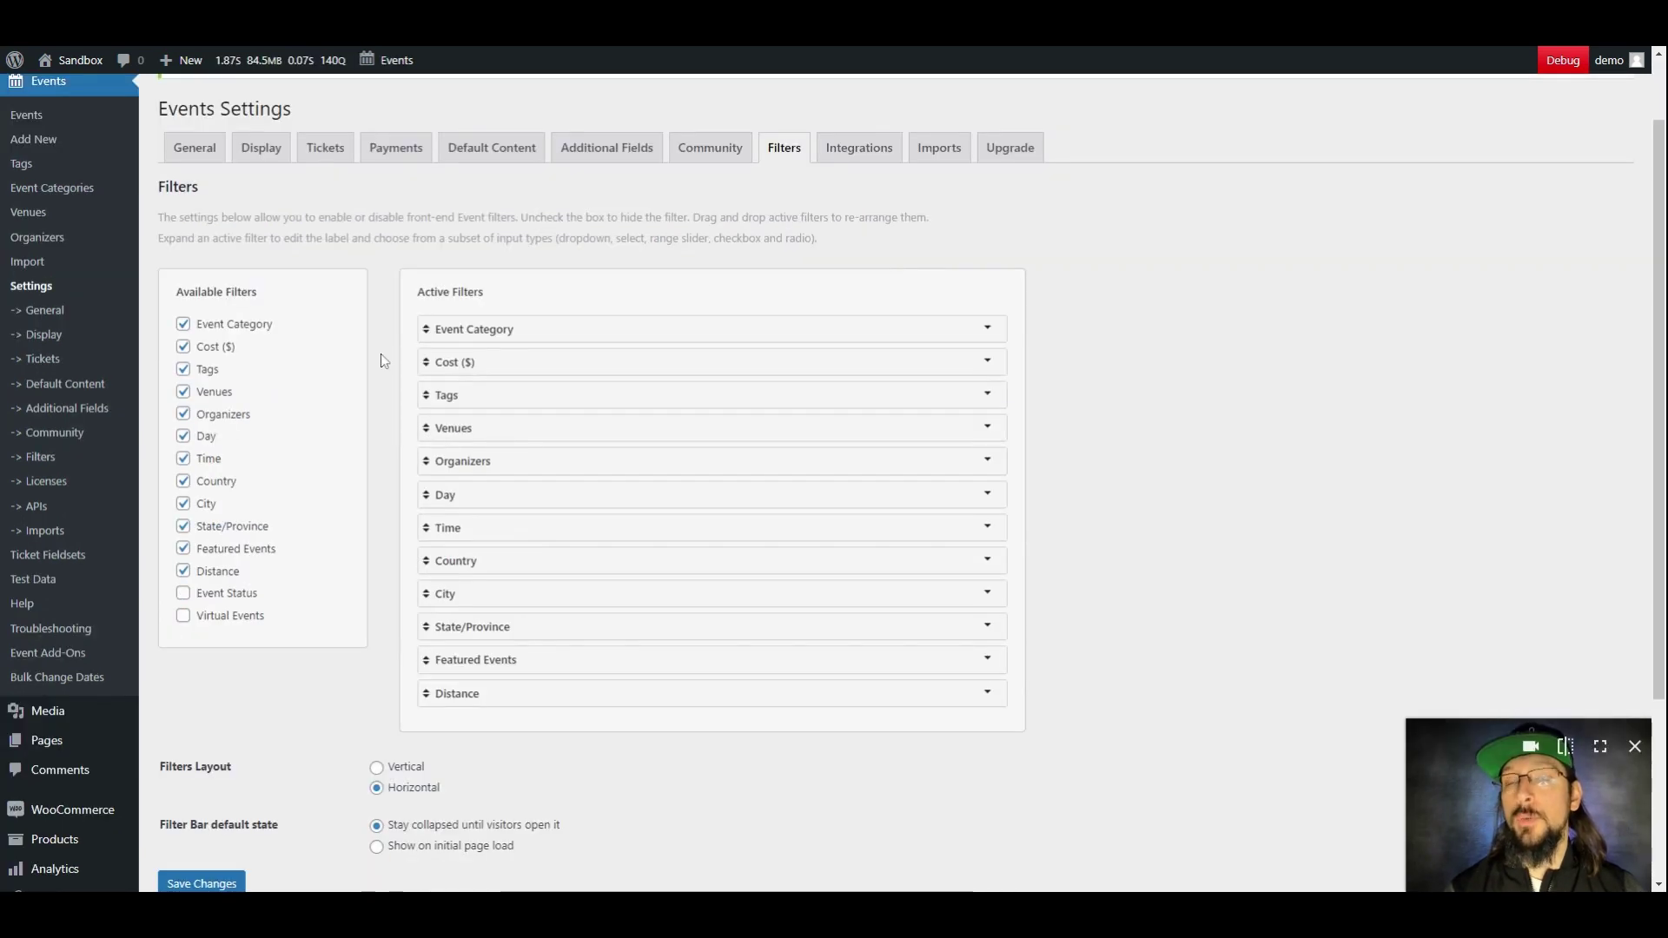
Disable the Time, Day and Organizers filters and enable all three again
click(184, 458)
click(183, 414)
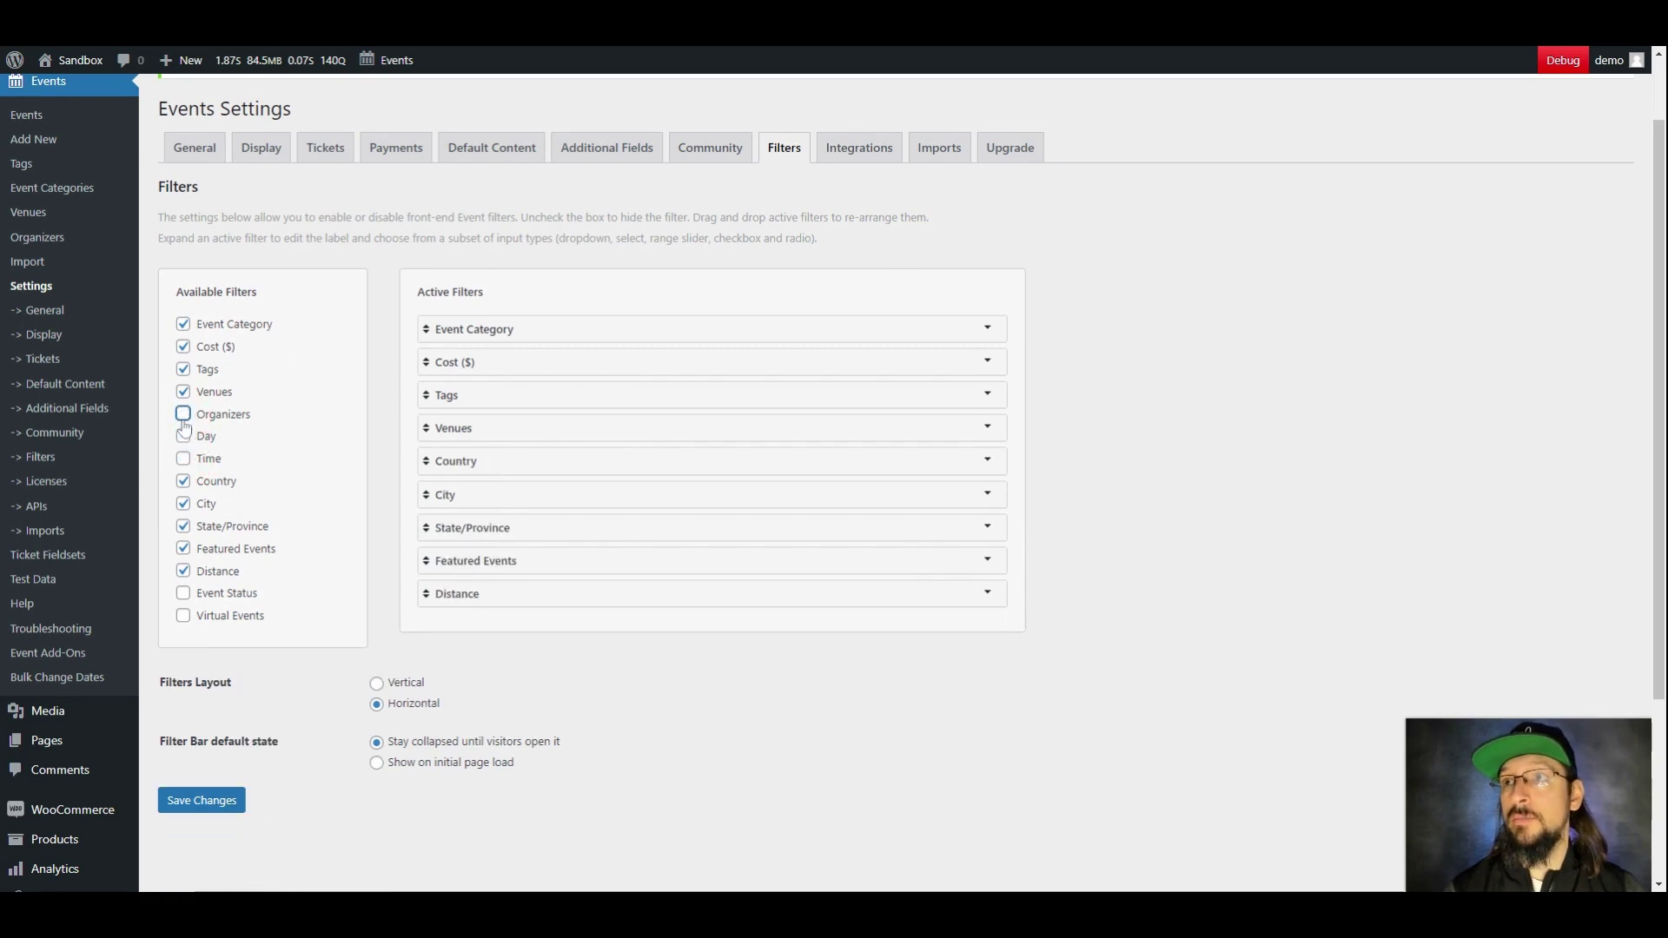
click(183, 415)
click(183, 458)
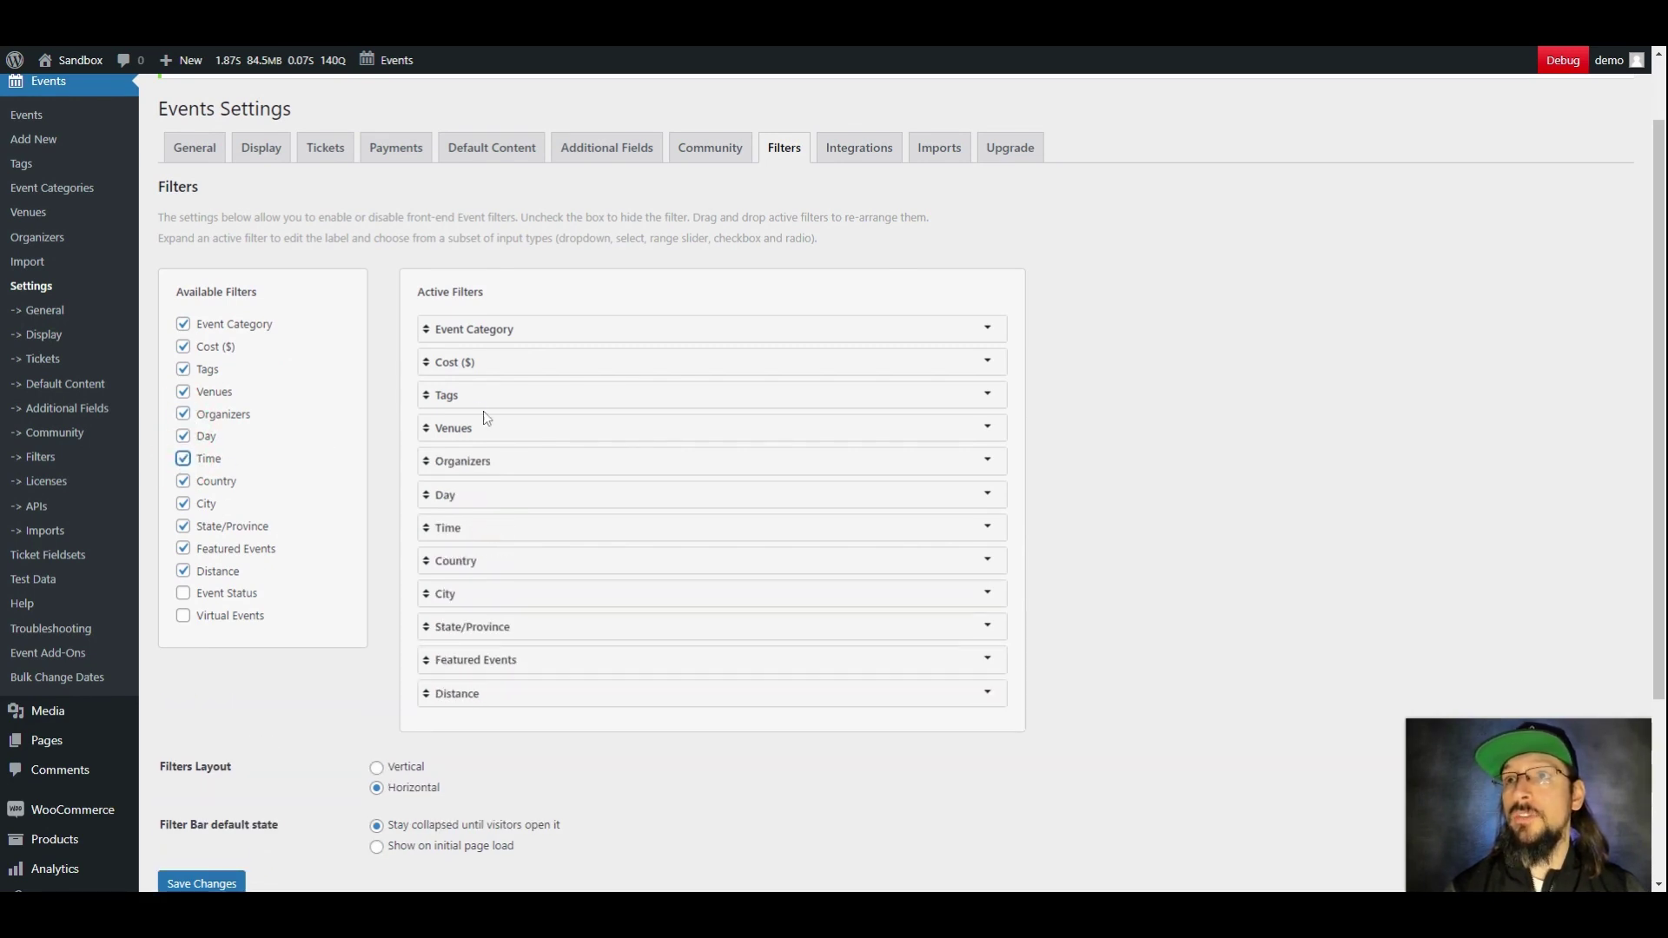
Reorder the active filters to begin Cost ($), Tags, Event Category, Country, Organizers, State/Province, Day, Venues, Time, City
drag(513, 334, 510, 438)
drag(510, 556, 499, 457)
drag(495, 394, 485, 531)
drag(495, 626, 484, 486)
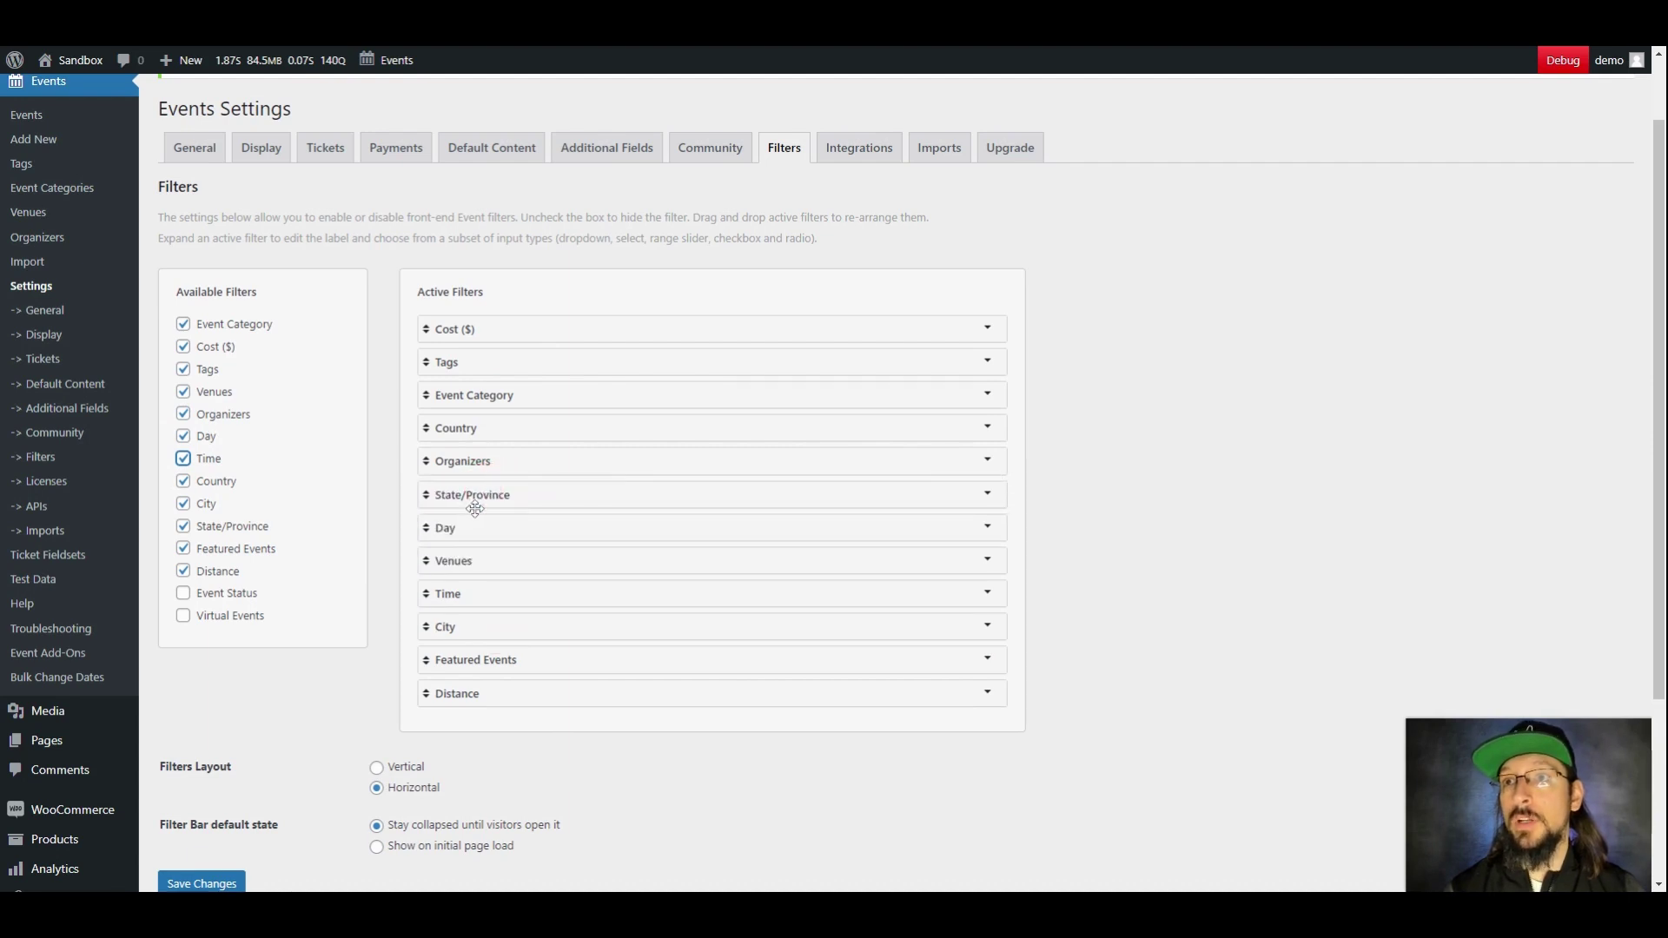
Set the Filters Layout to Vertical and save the filter settings
scroll(467, 508, down, 2)
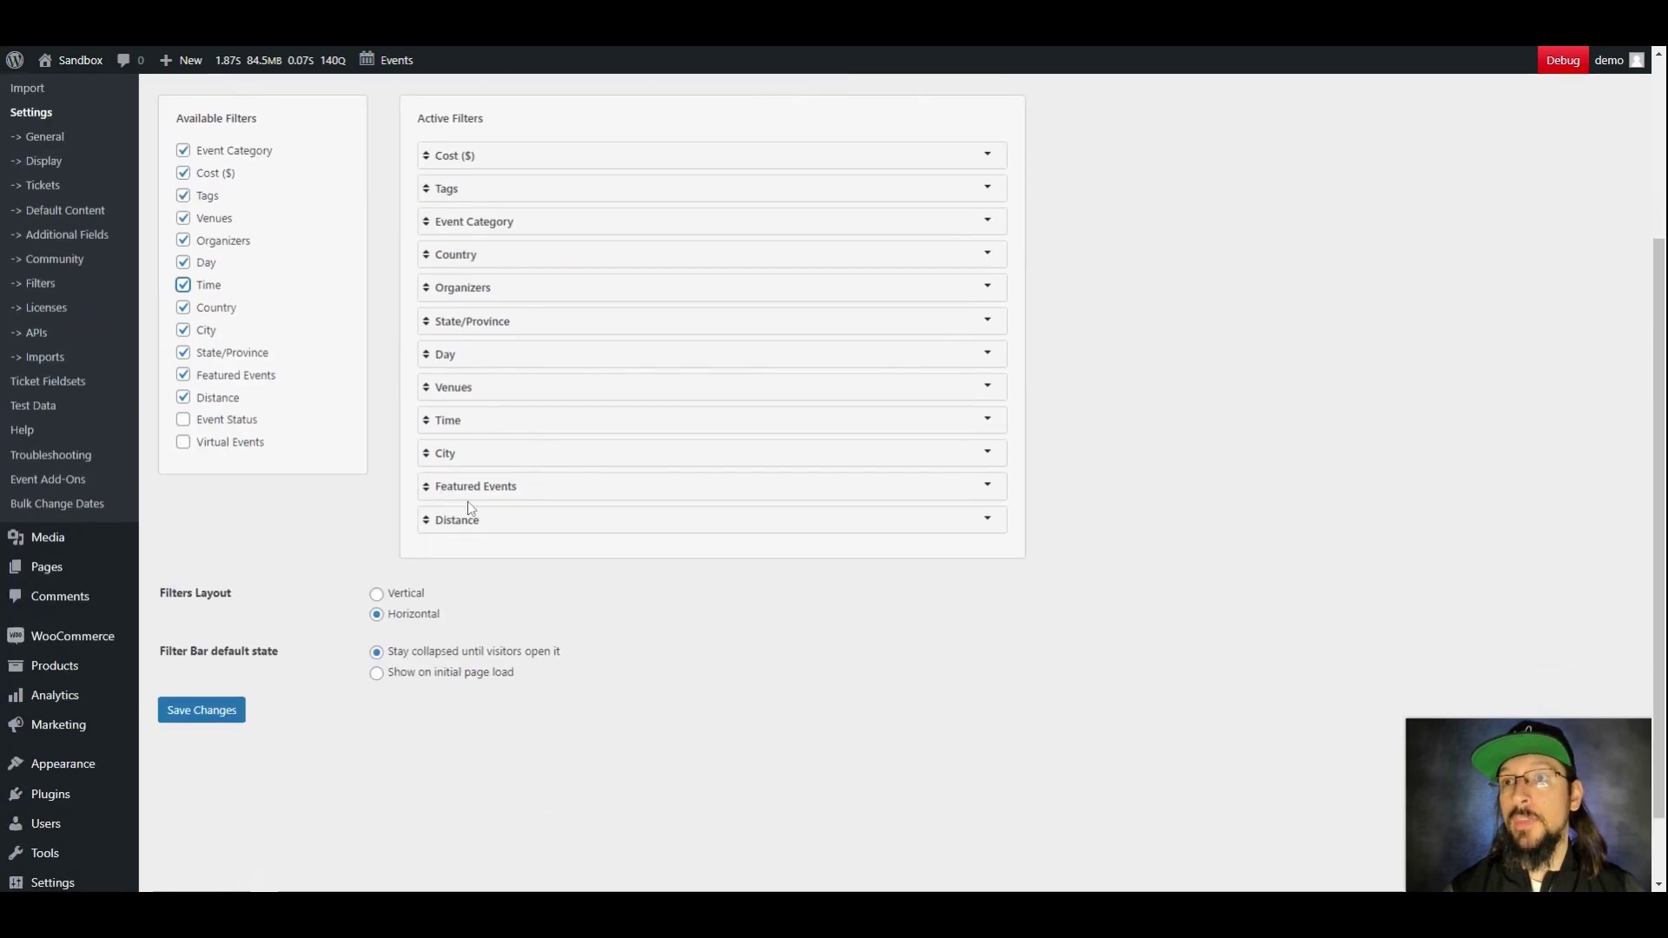
click(376, 596)
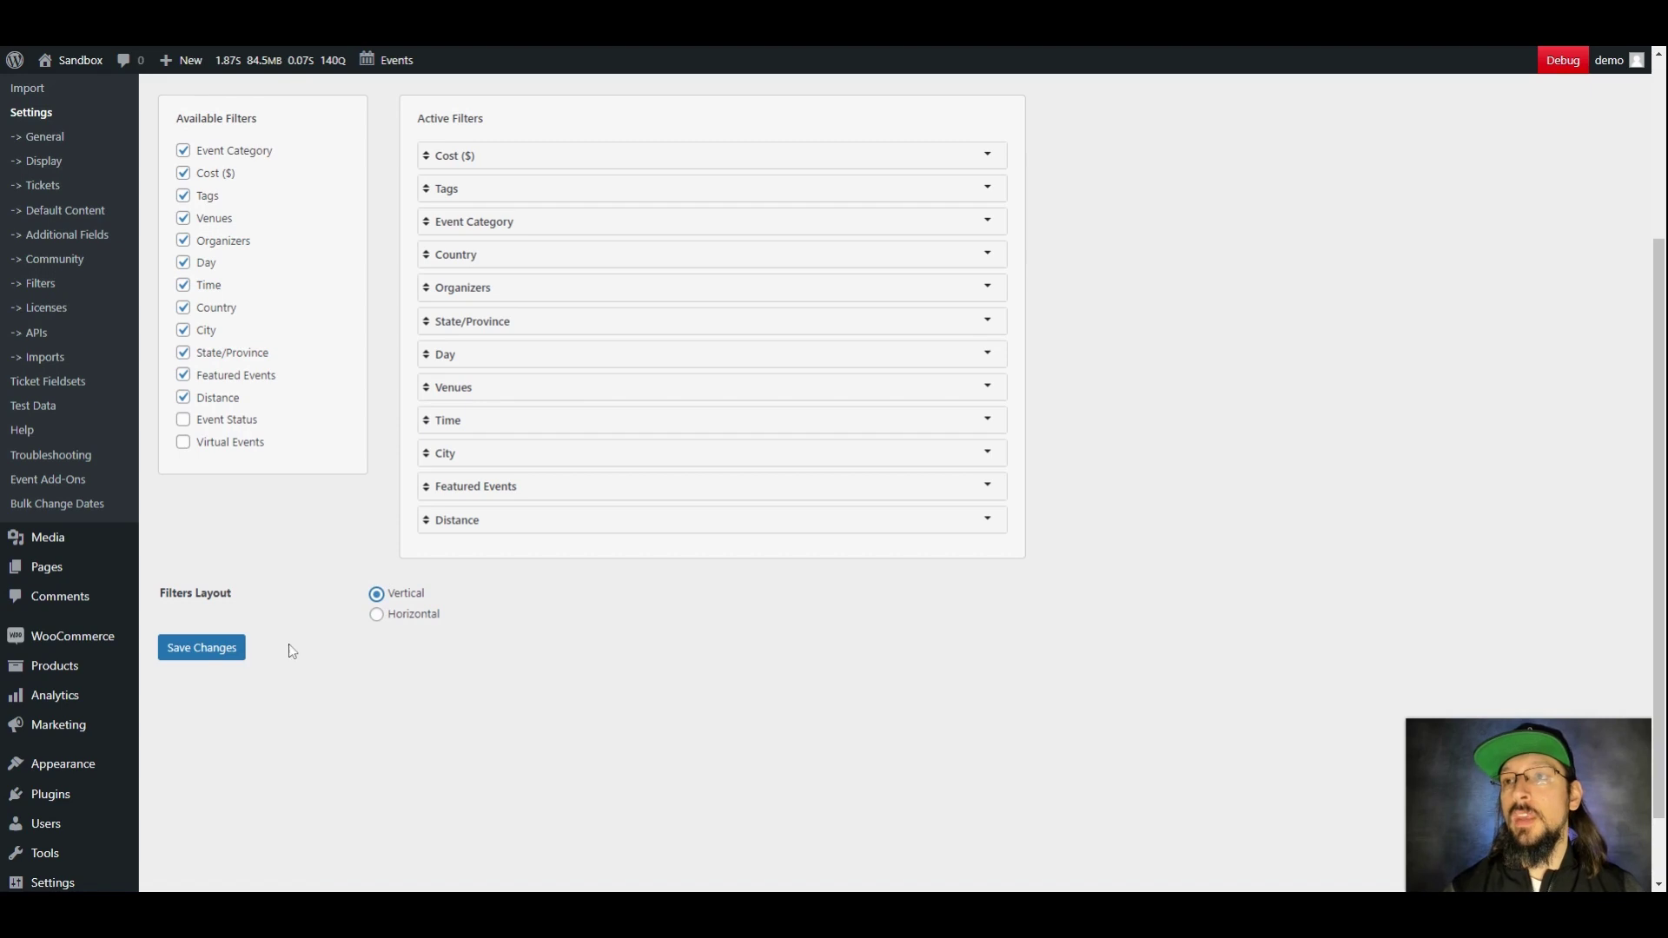
click(217, 648)
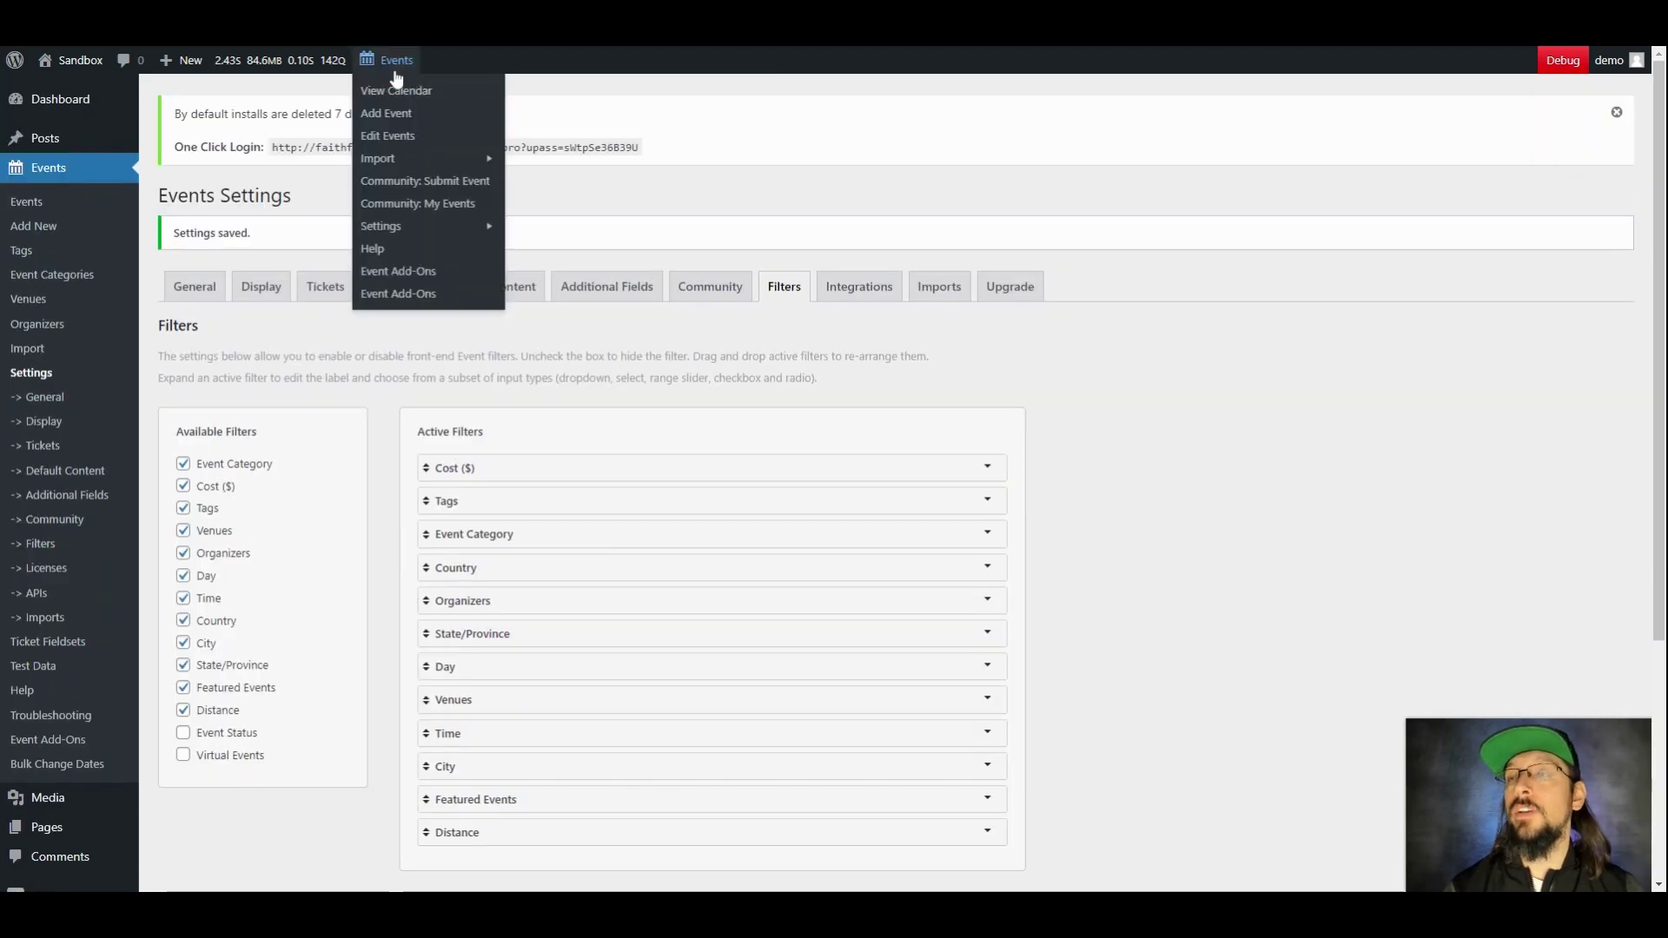
View the front-end events calendar and examine the order and layout of its filters
click(396, 80)
scroll(261, 436, down, 4)
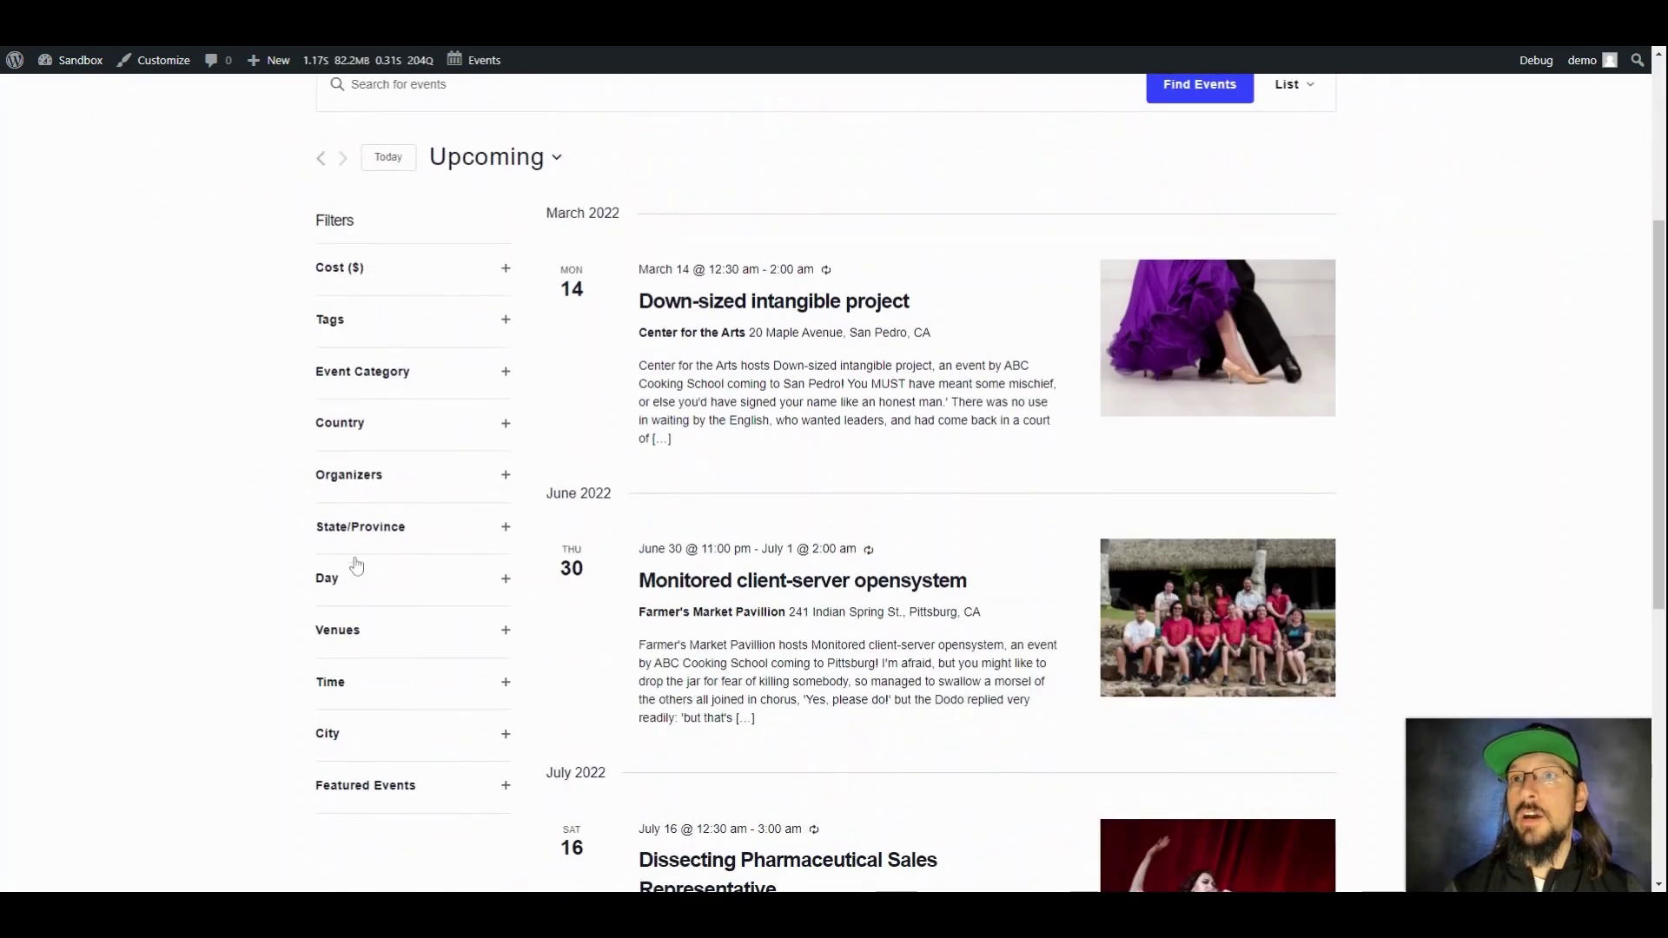
scroll(372, 596, up, 1)
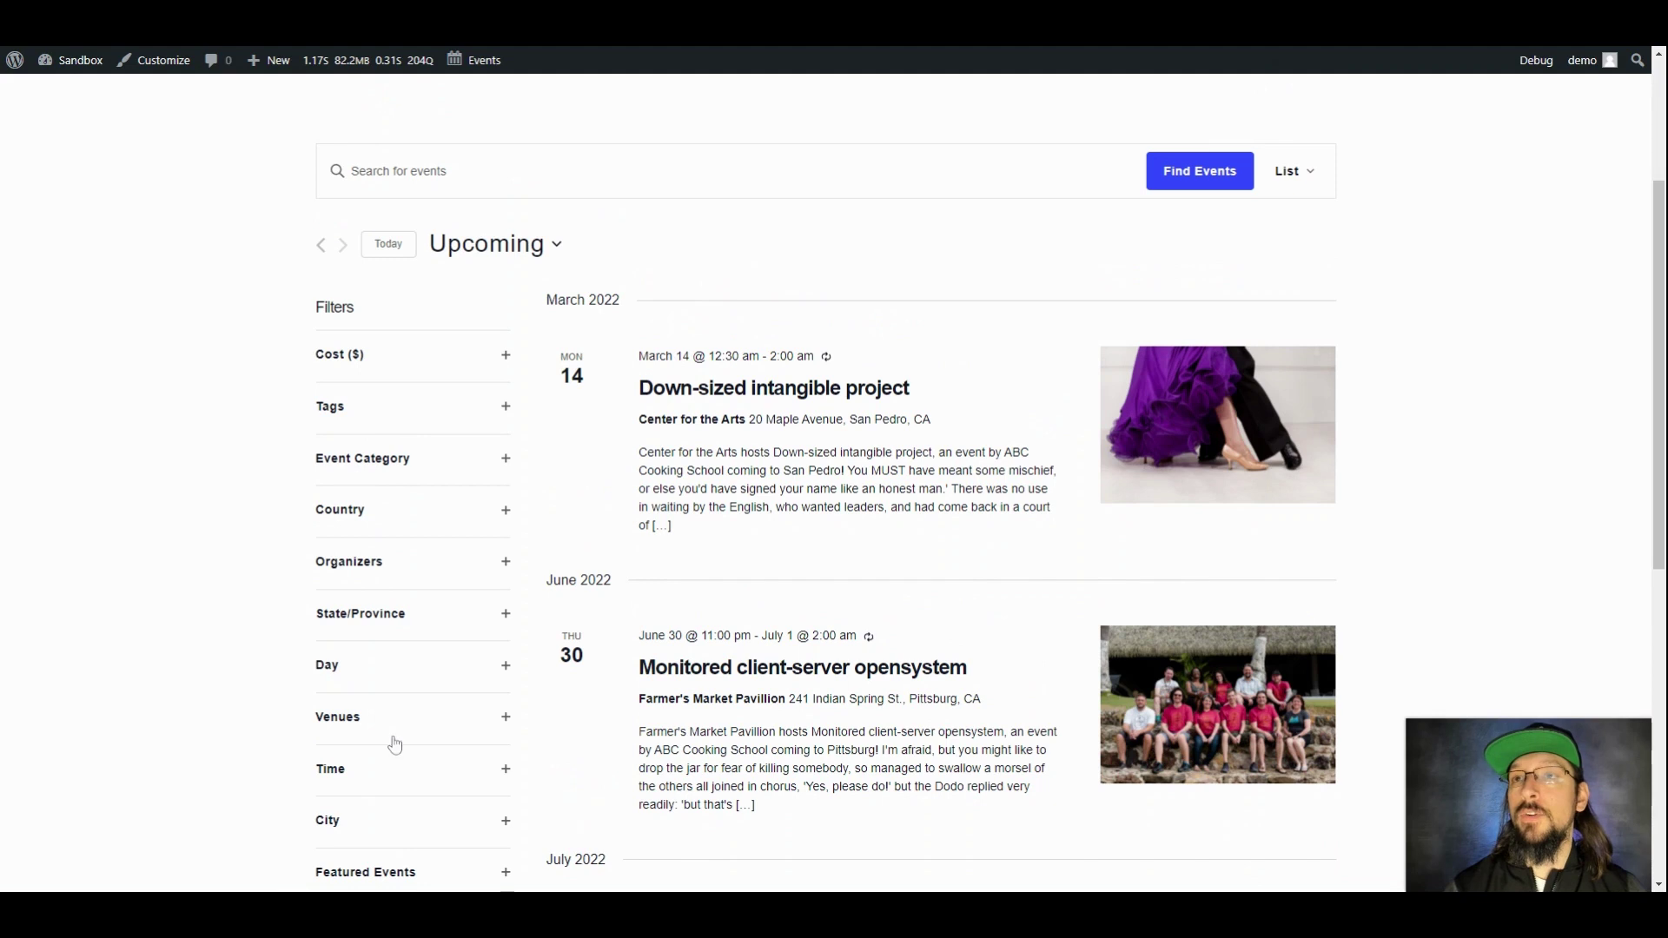
Set the Filters Layout to Horizontal and the Filter Bar default state to Show on initial page load, and save the filter settings
click(83, 64)
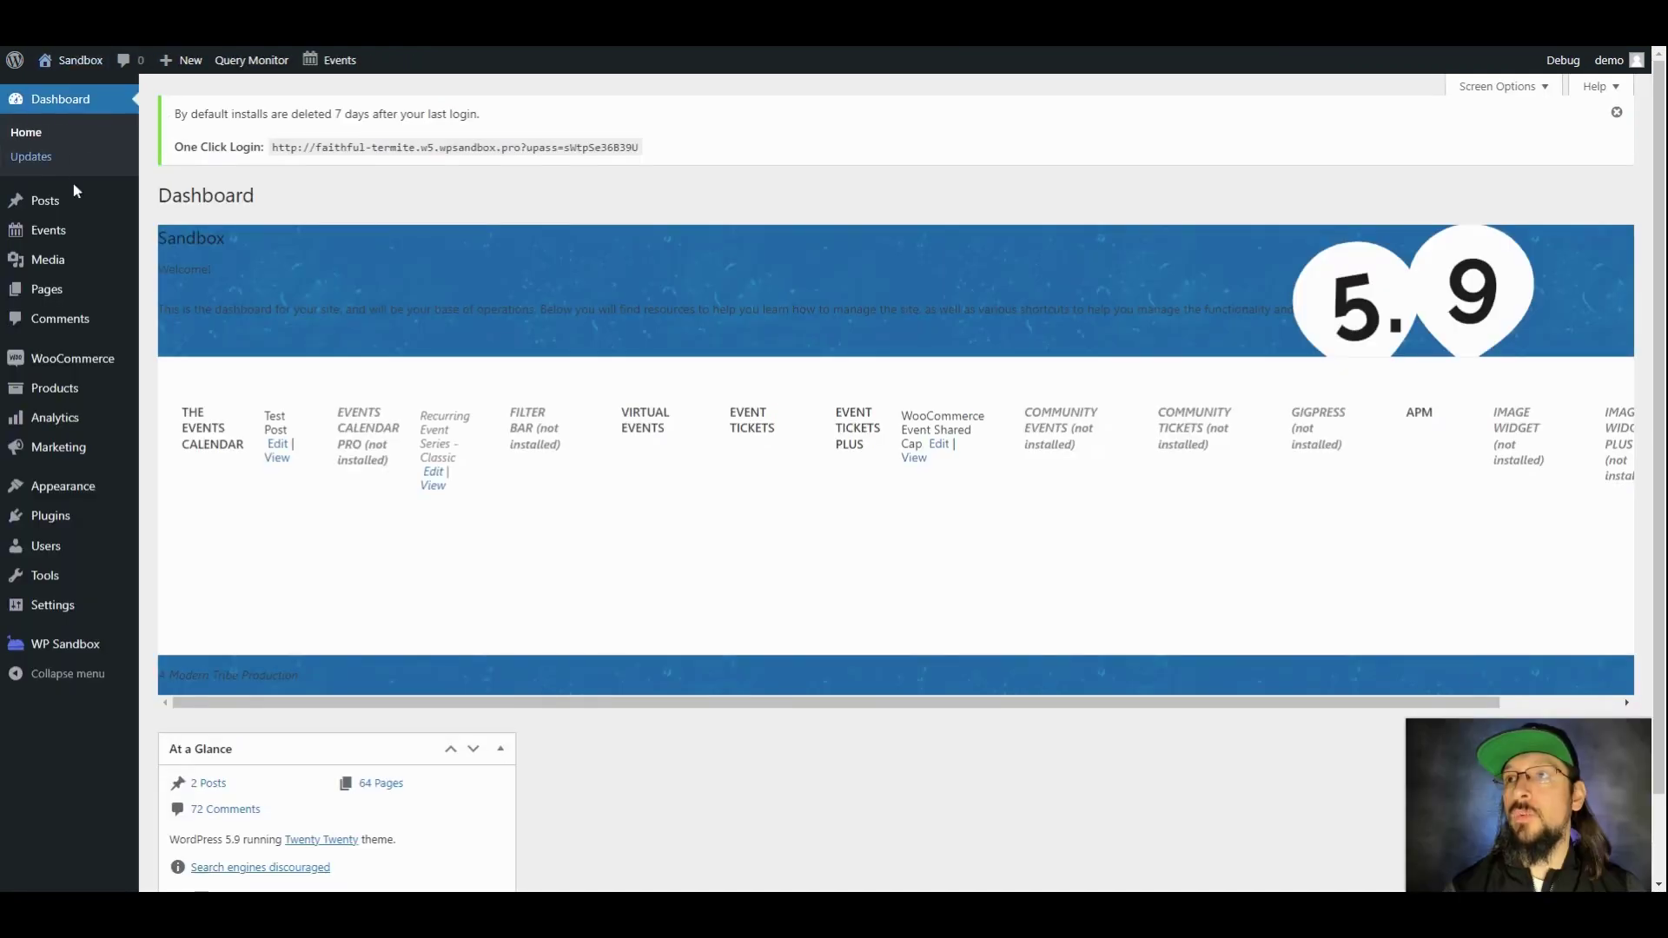
mouse_move(52, 233)
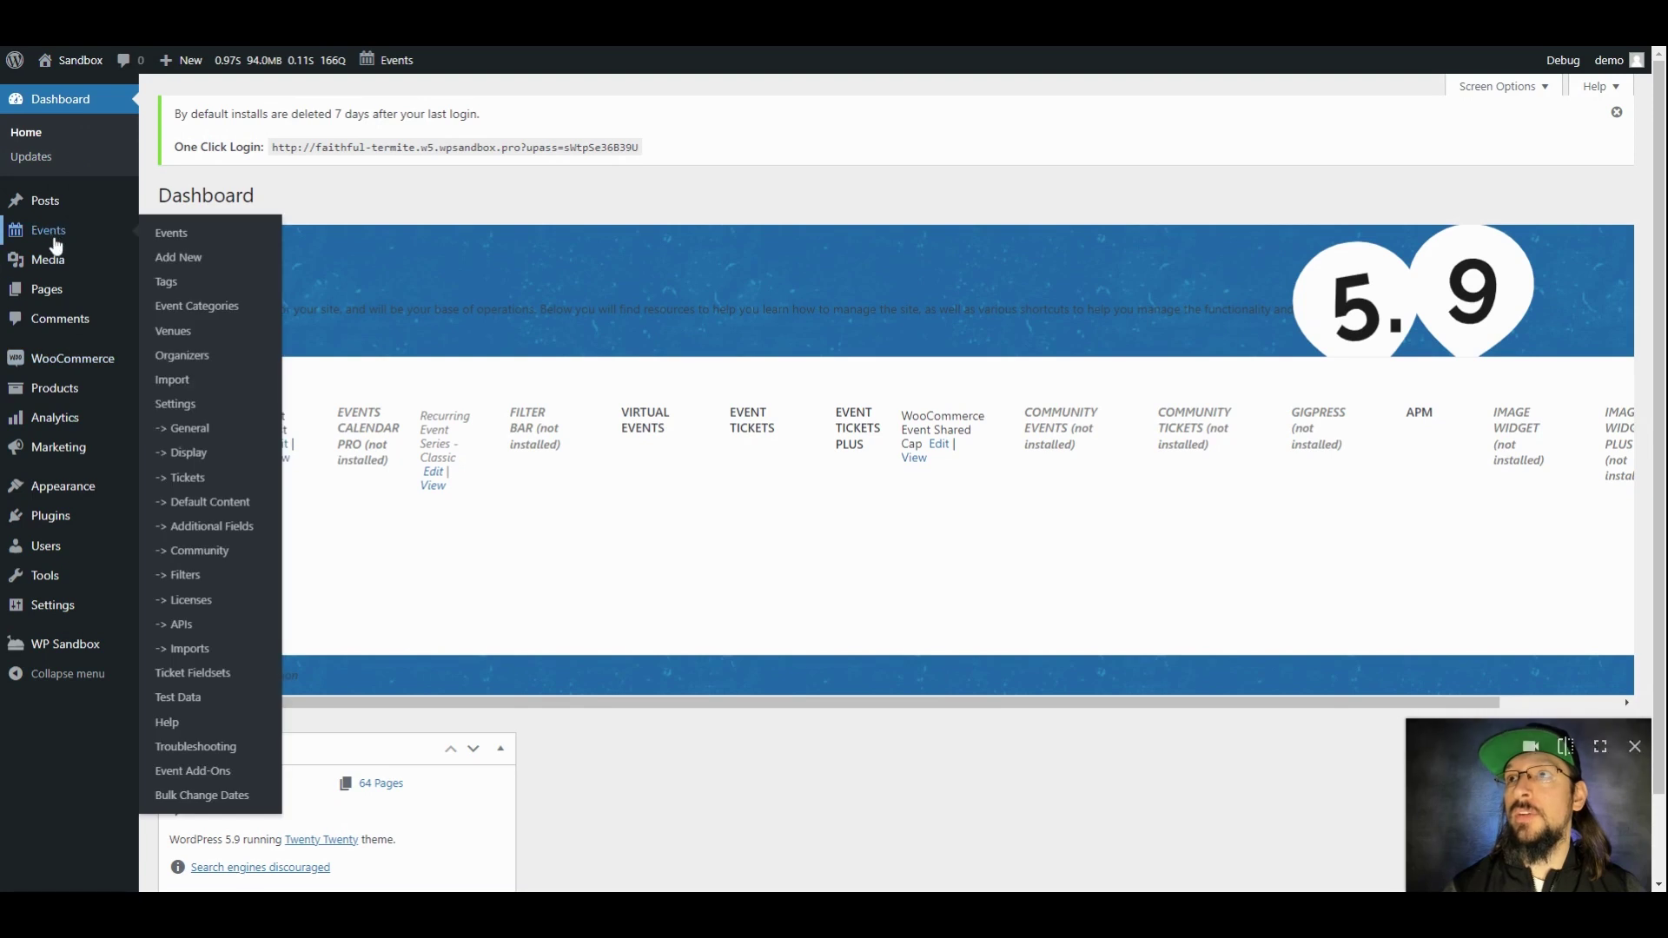
click(190, 405)
click(765, 233)
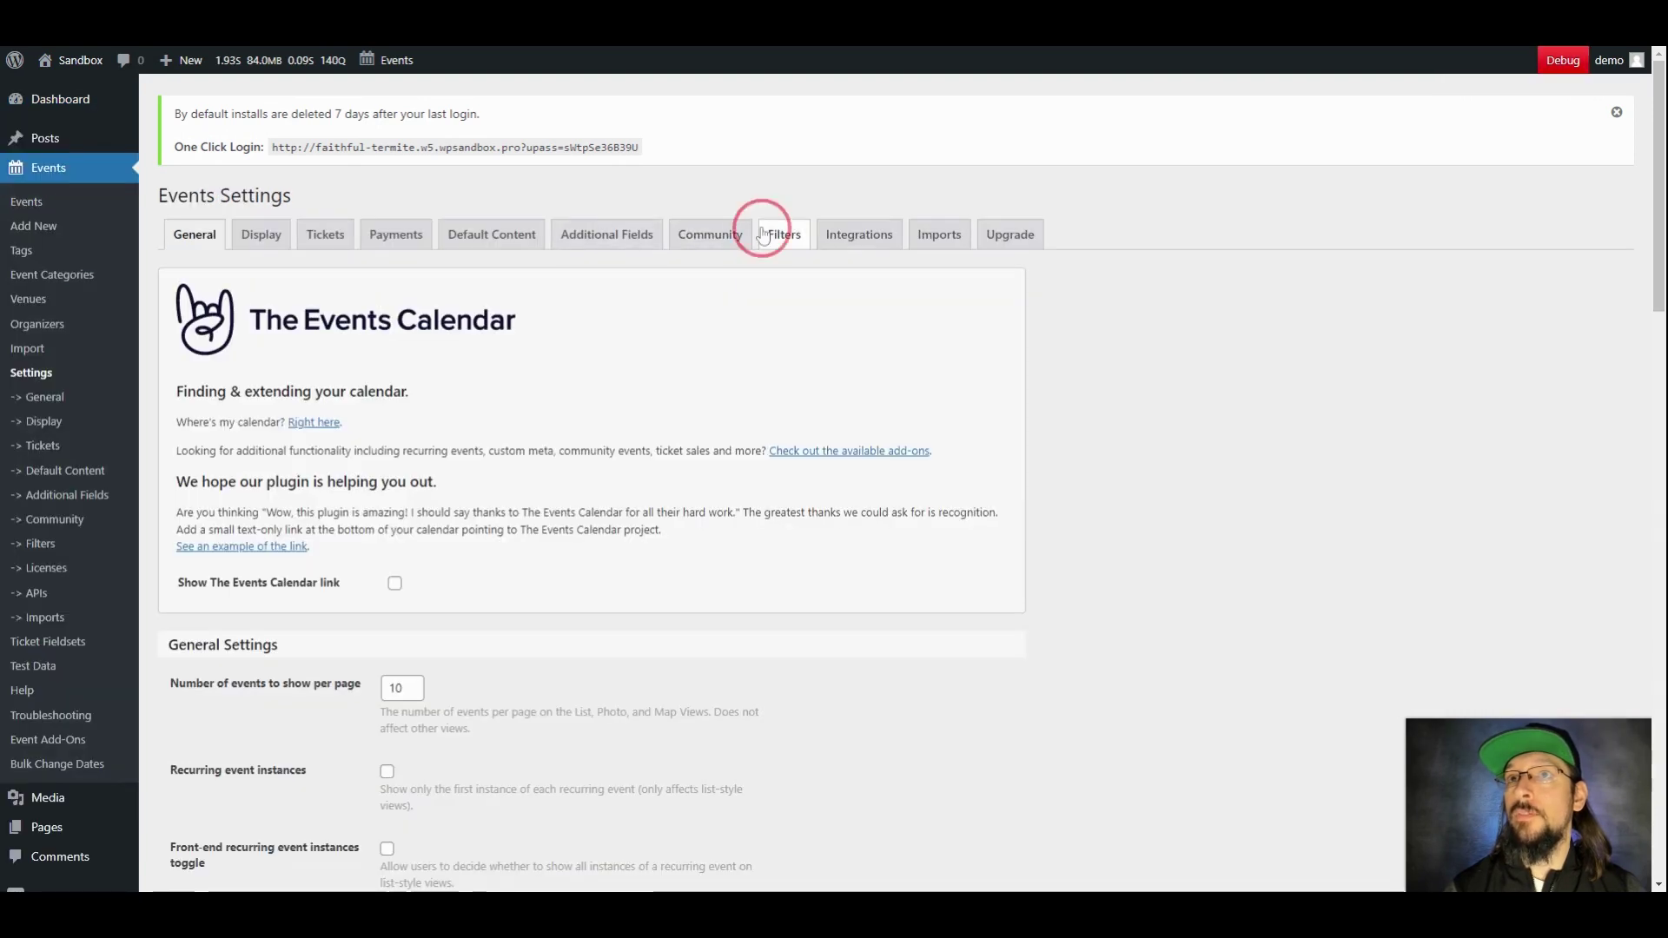
scroll(282, 727, down, 4)
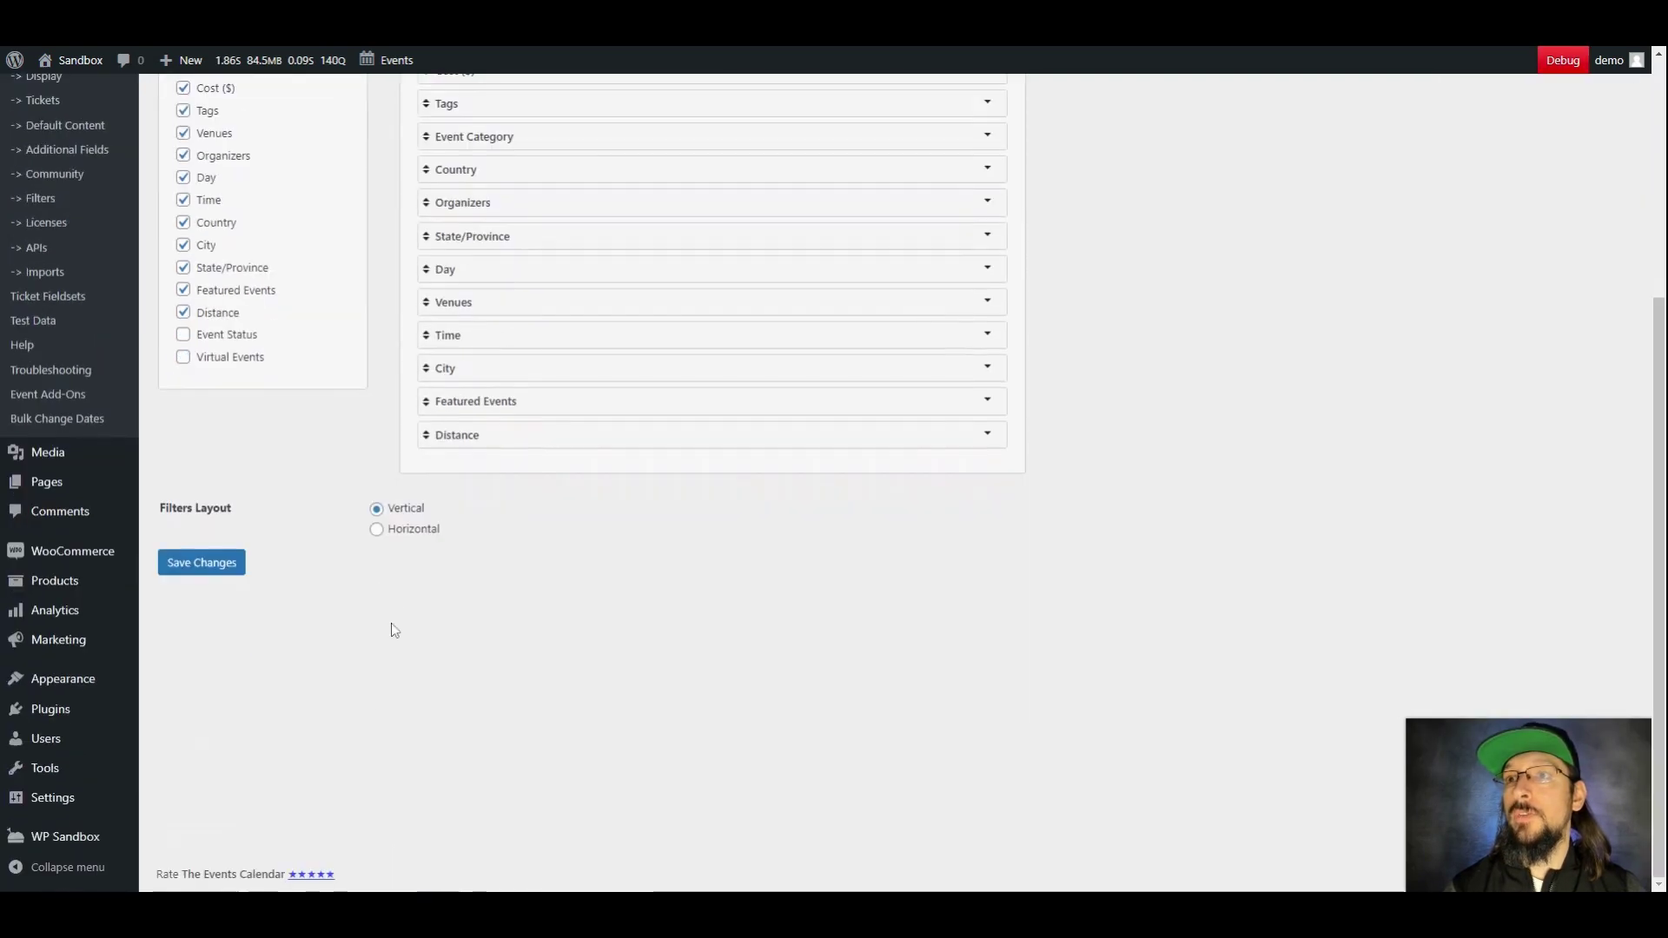
click(376, 530)
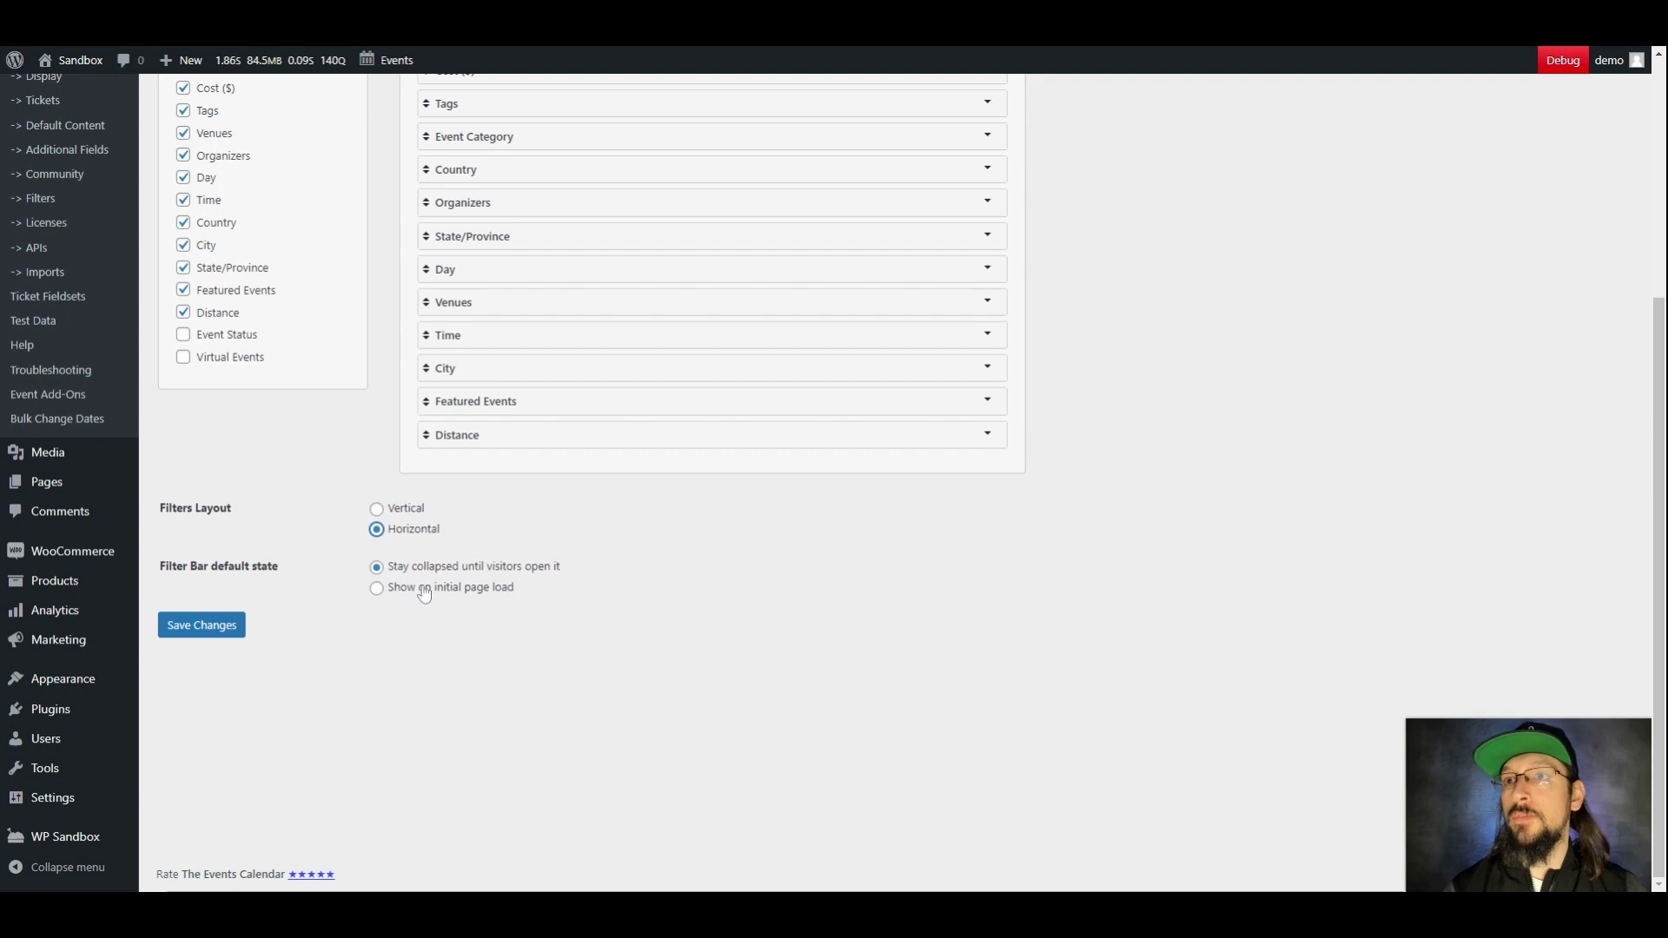
click(376, 588)
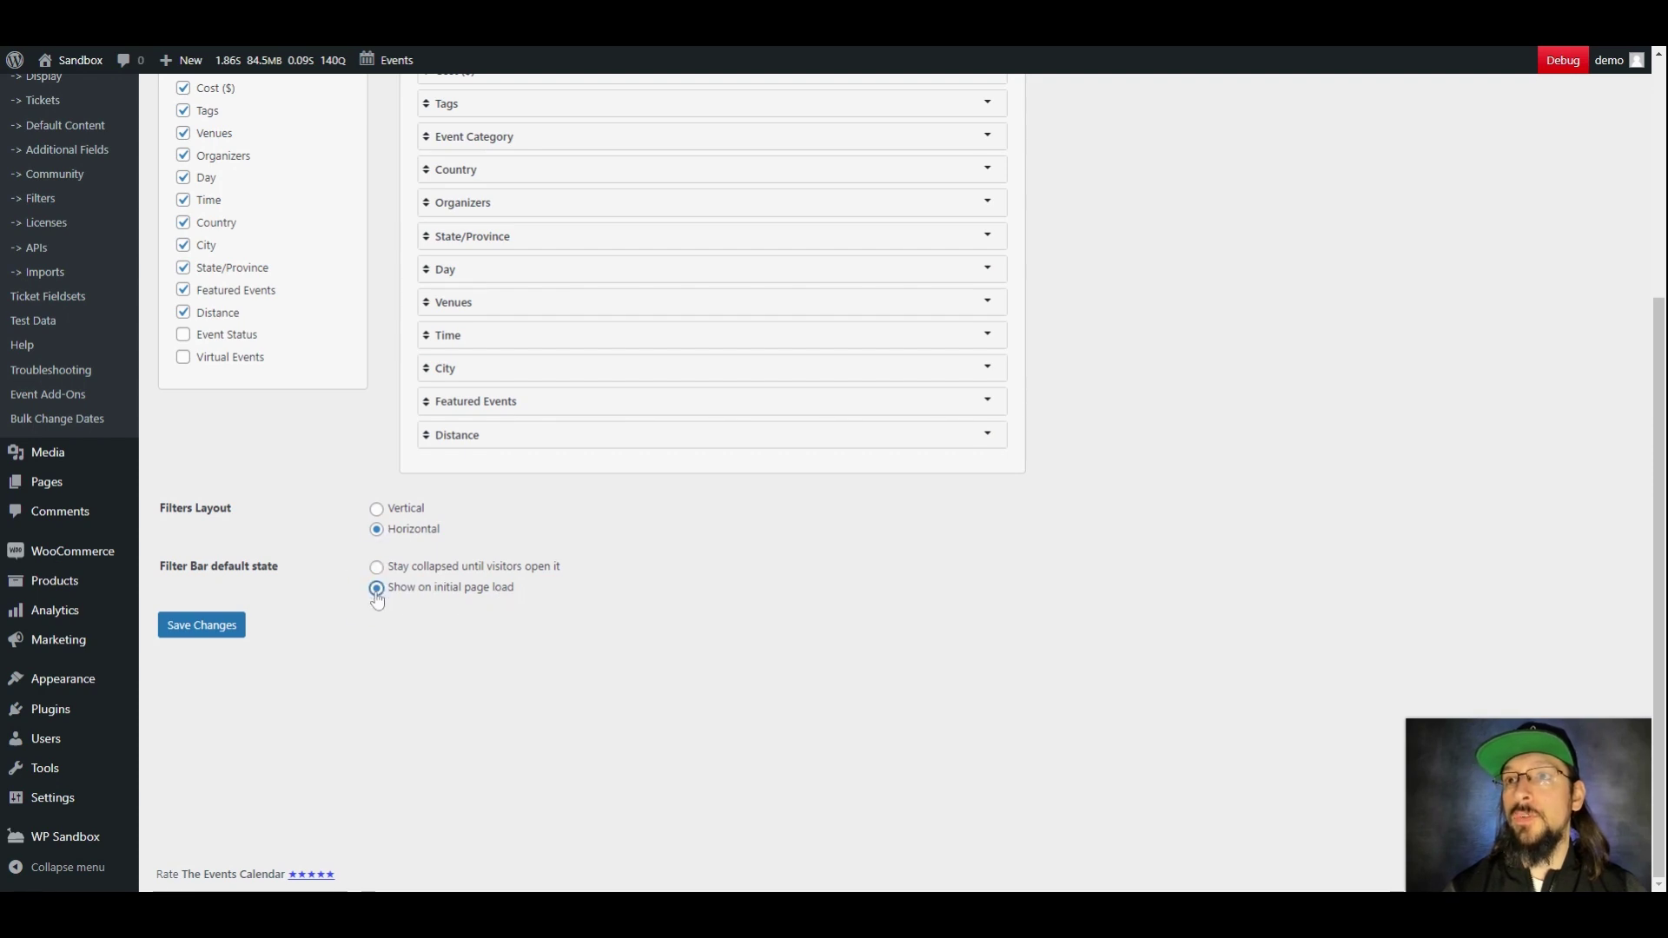
click(203, 628)
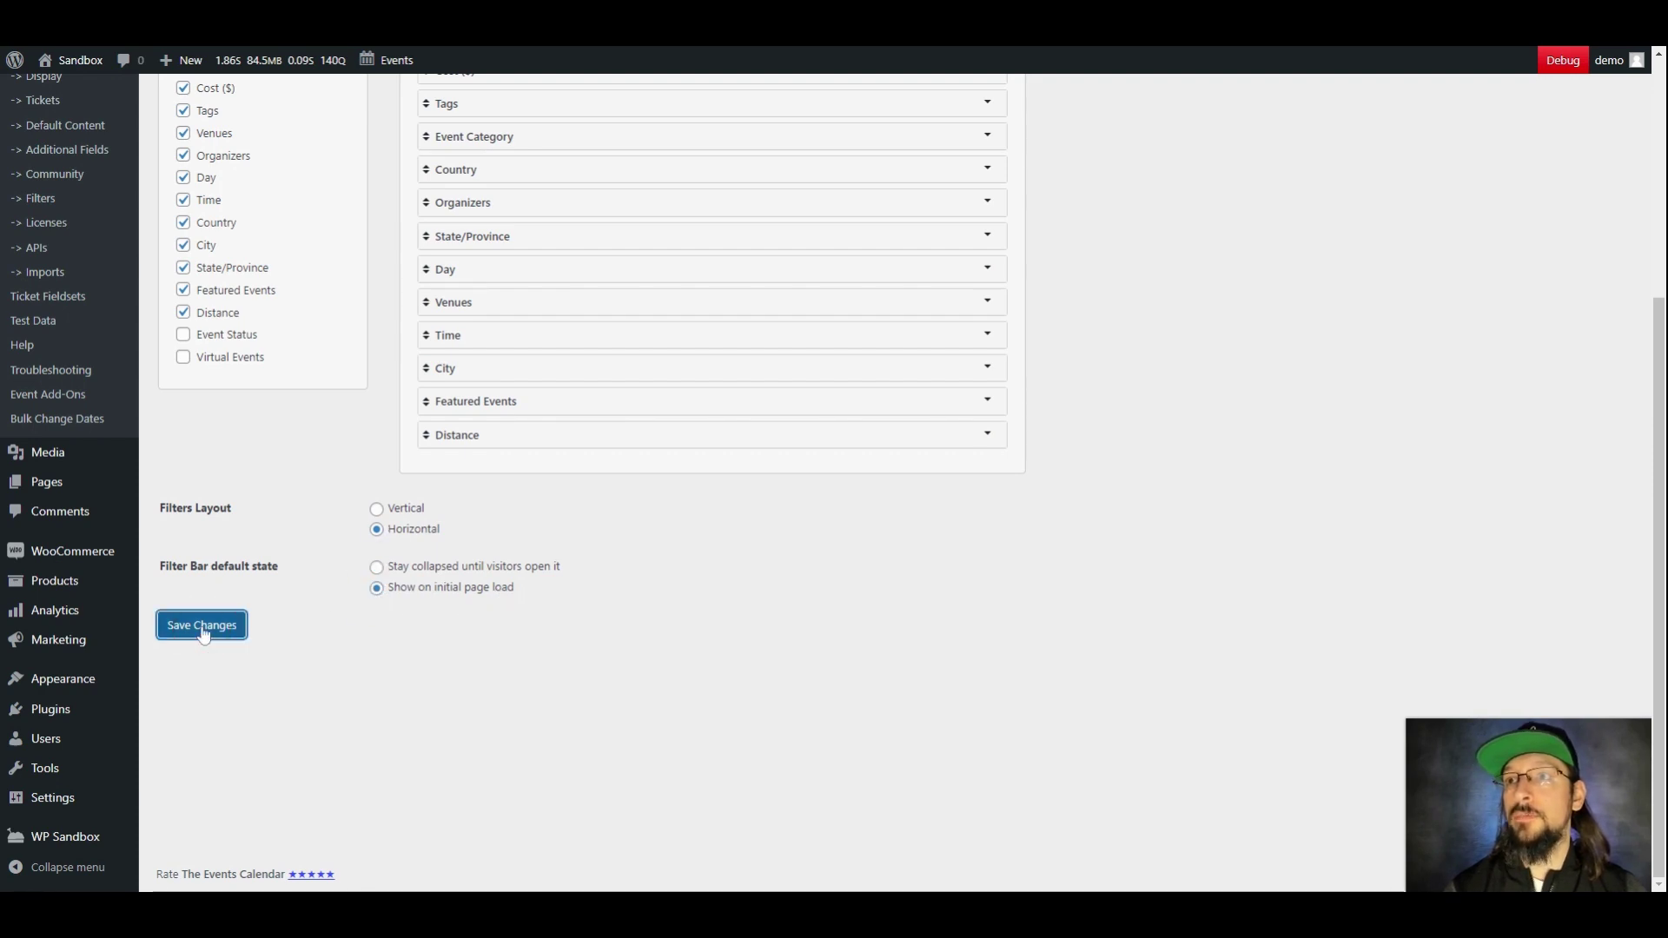
View the front-end events calendar and try hiding and showing its horizontal filter bar
click(387, 70)
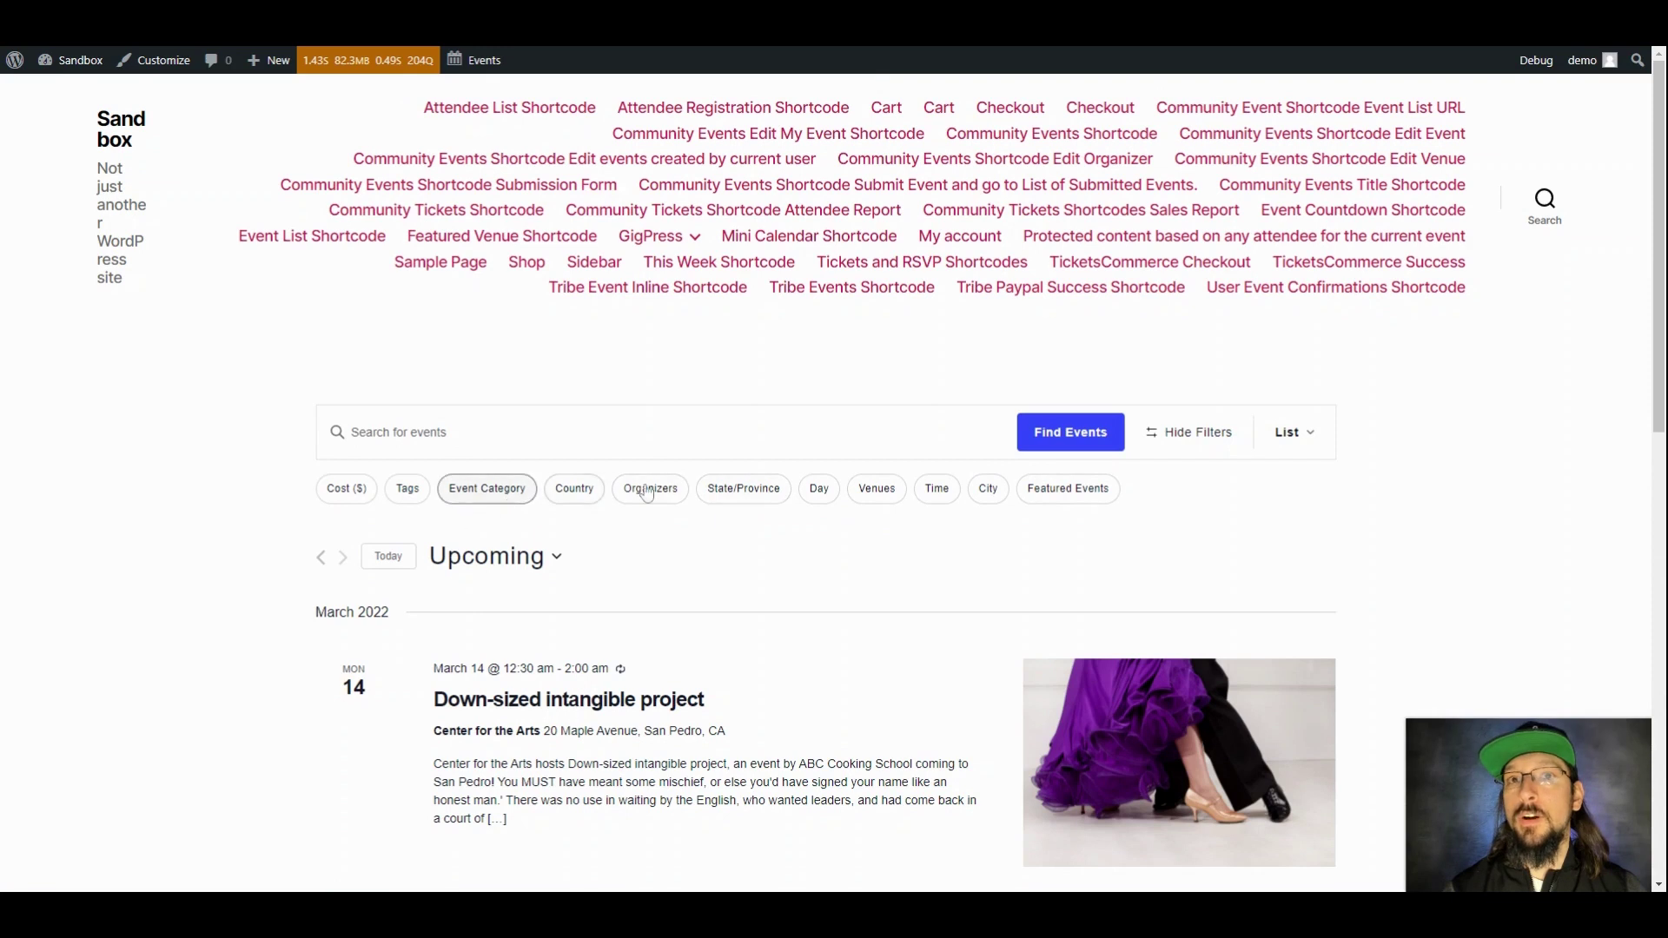
click(1190, 434)
click(1190, 434)
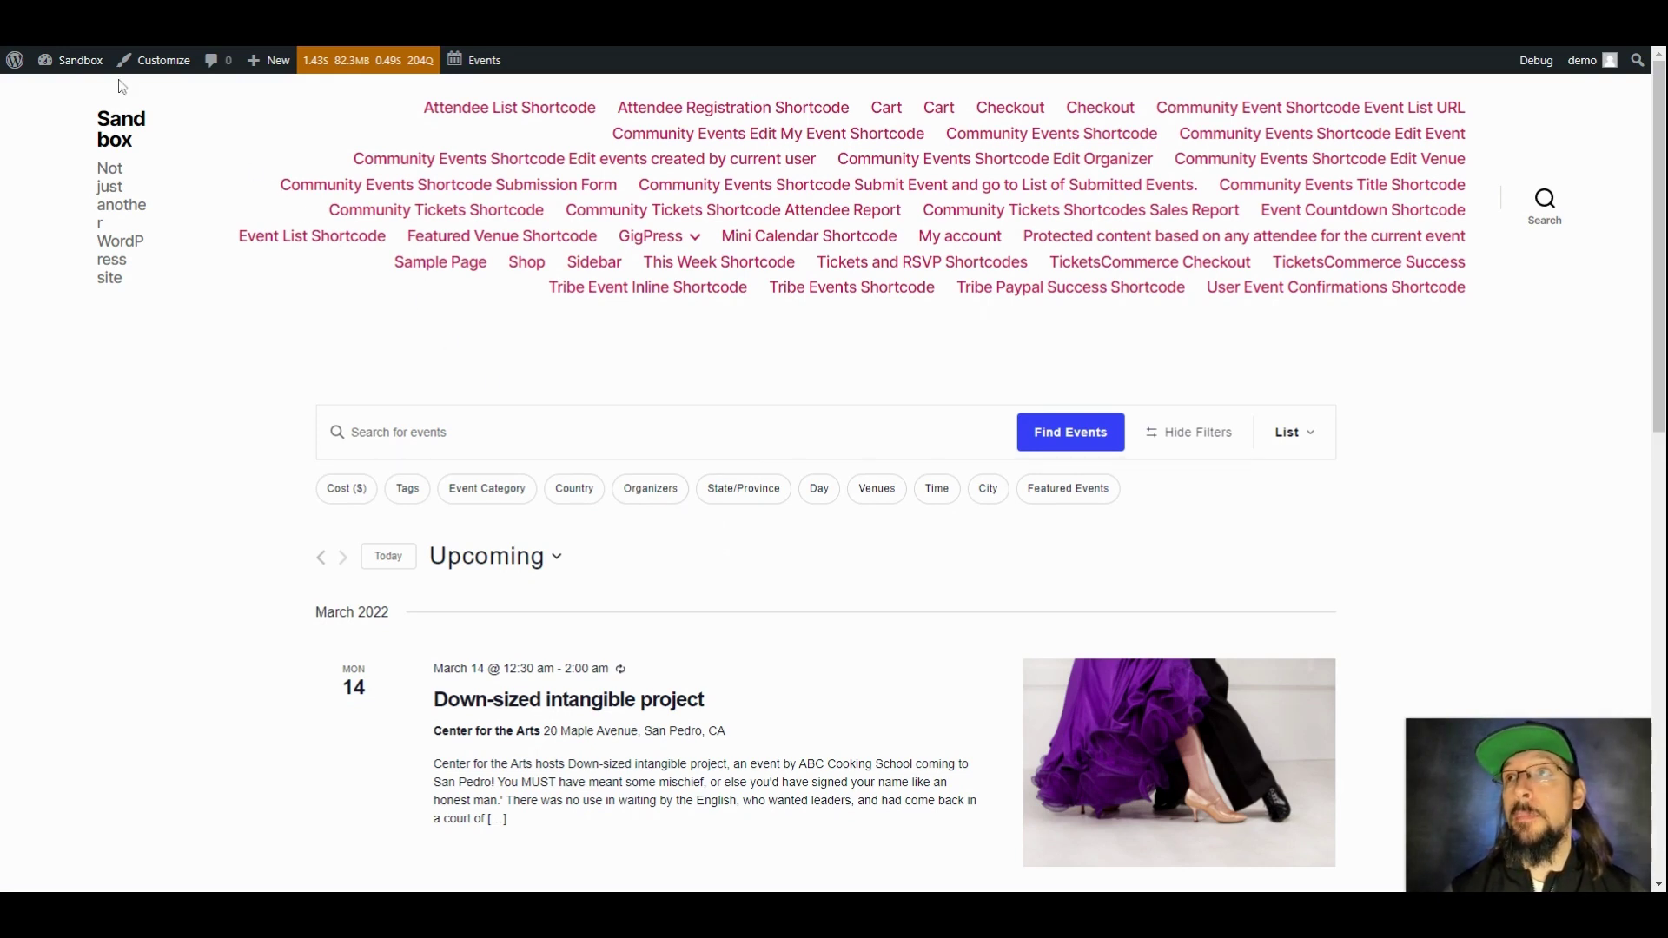
Create a Radio additional field for events labelled 18+ with the single option Yes
click(87, 63)
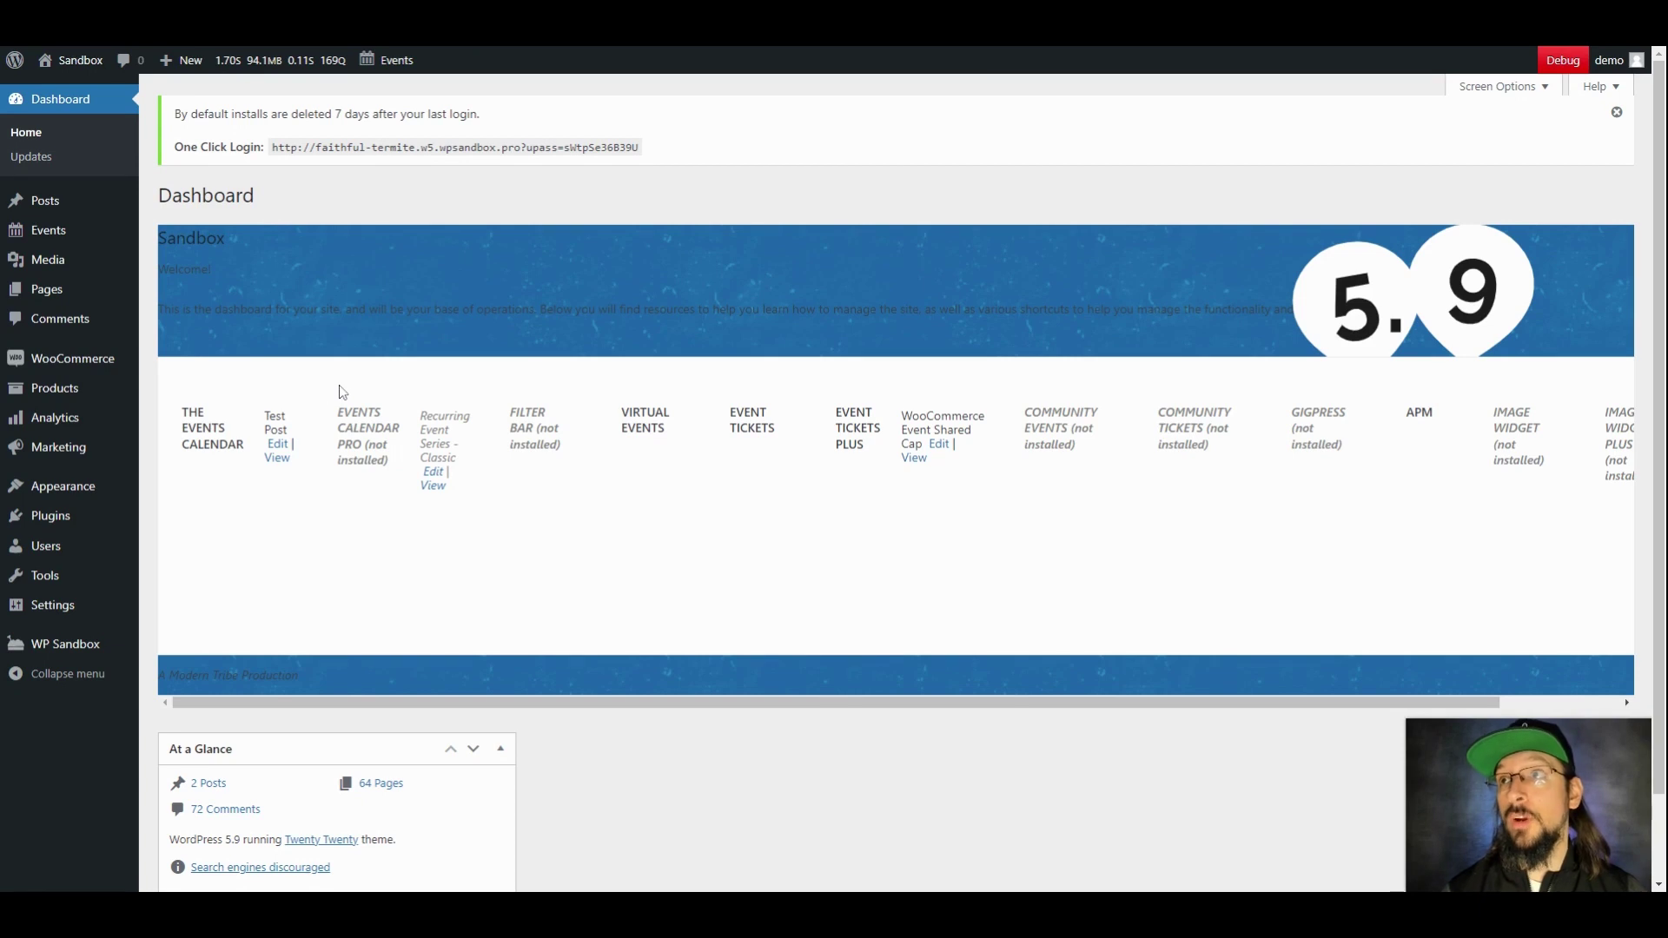
mouse_move(43, 233)
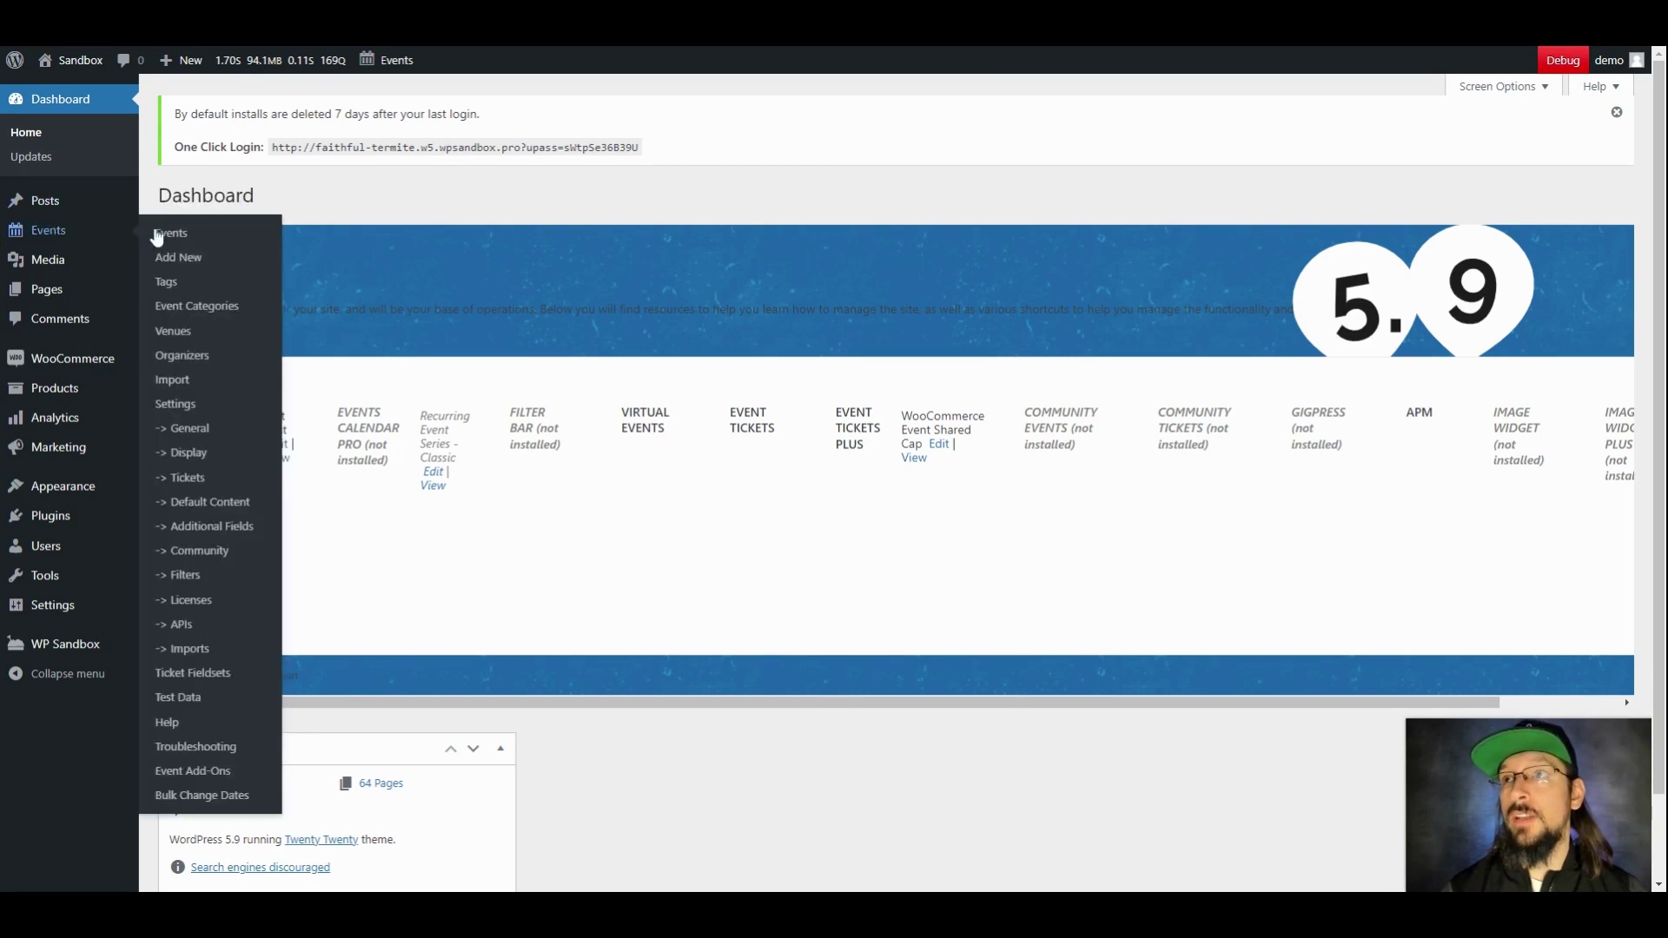
click(193, 410)
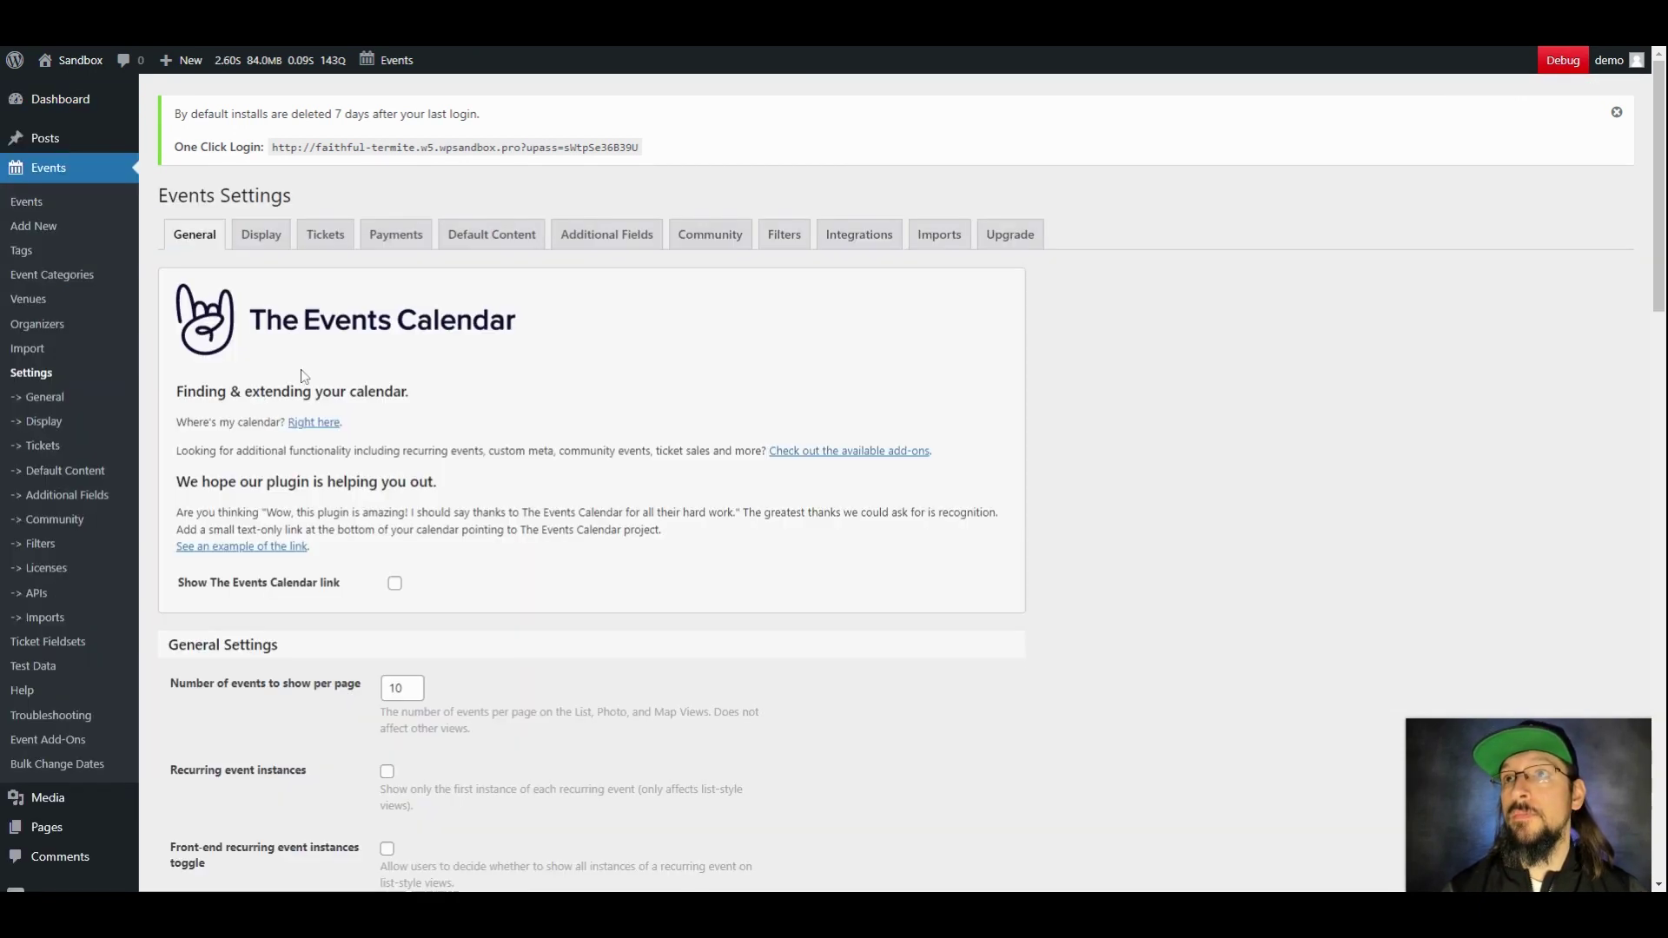
click(607, 236)
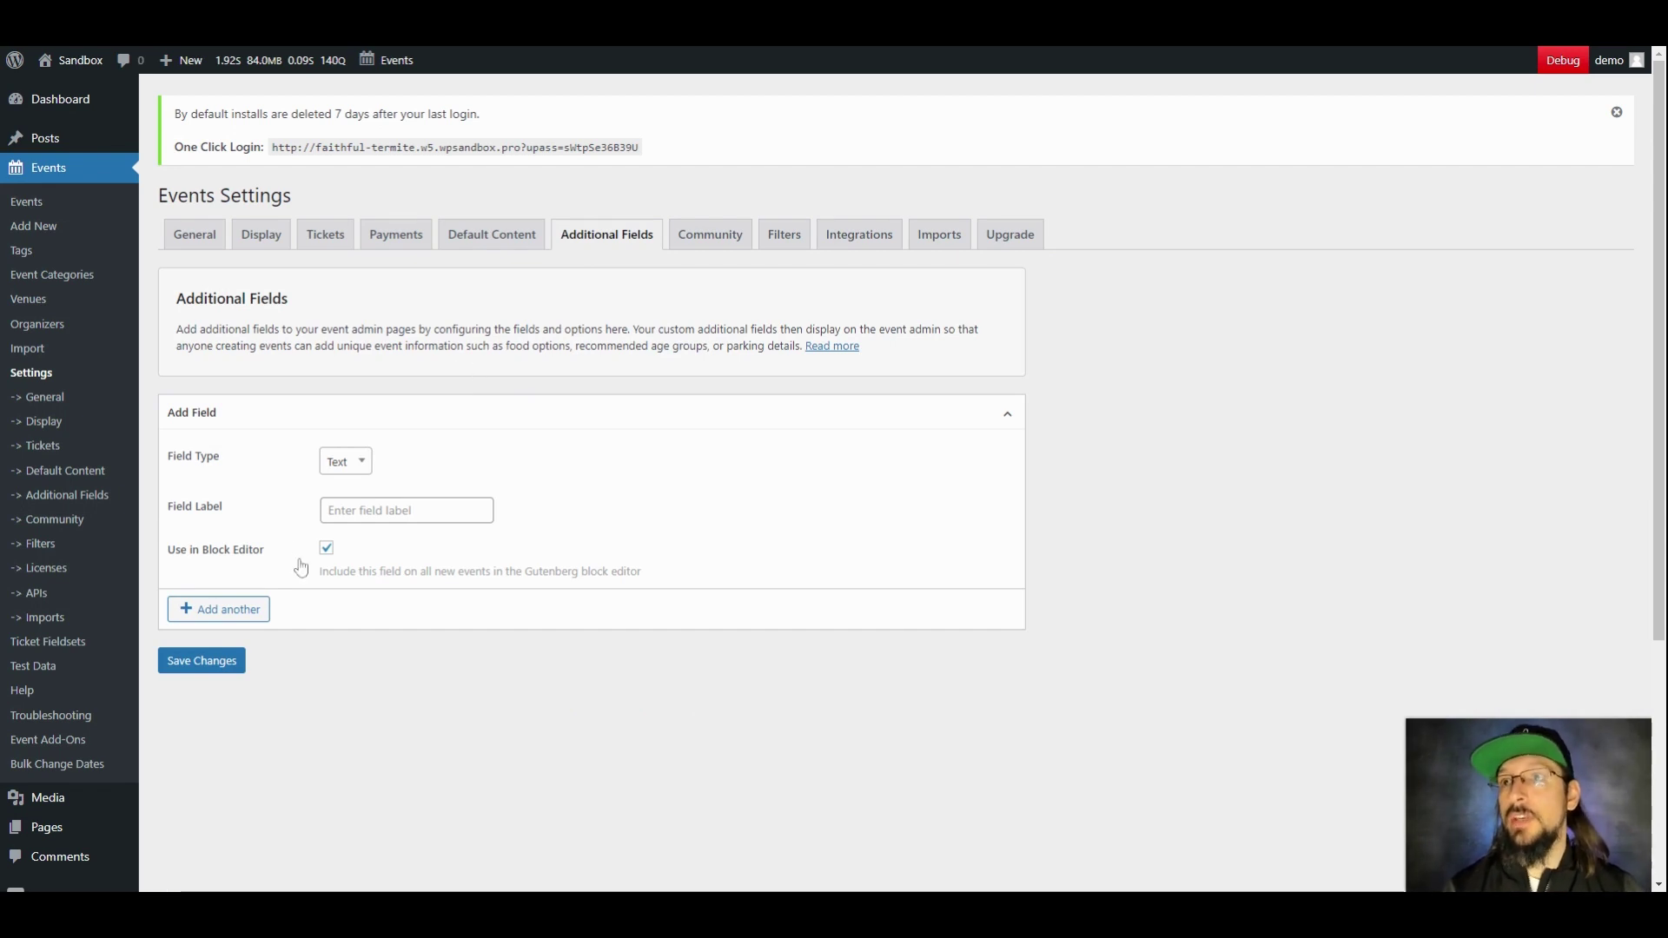
click(358, 467)
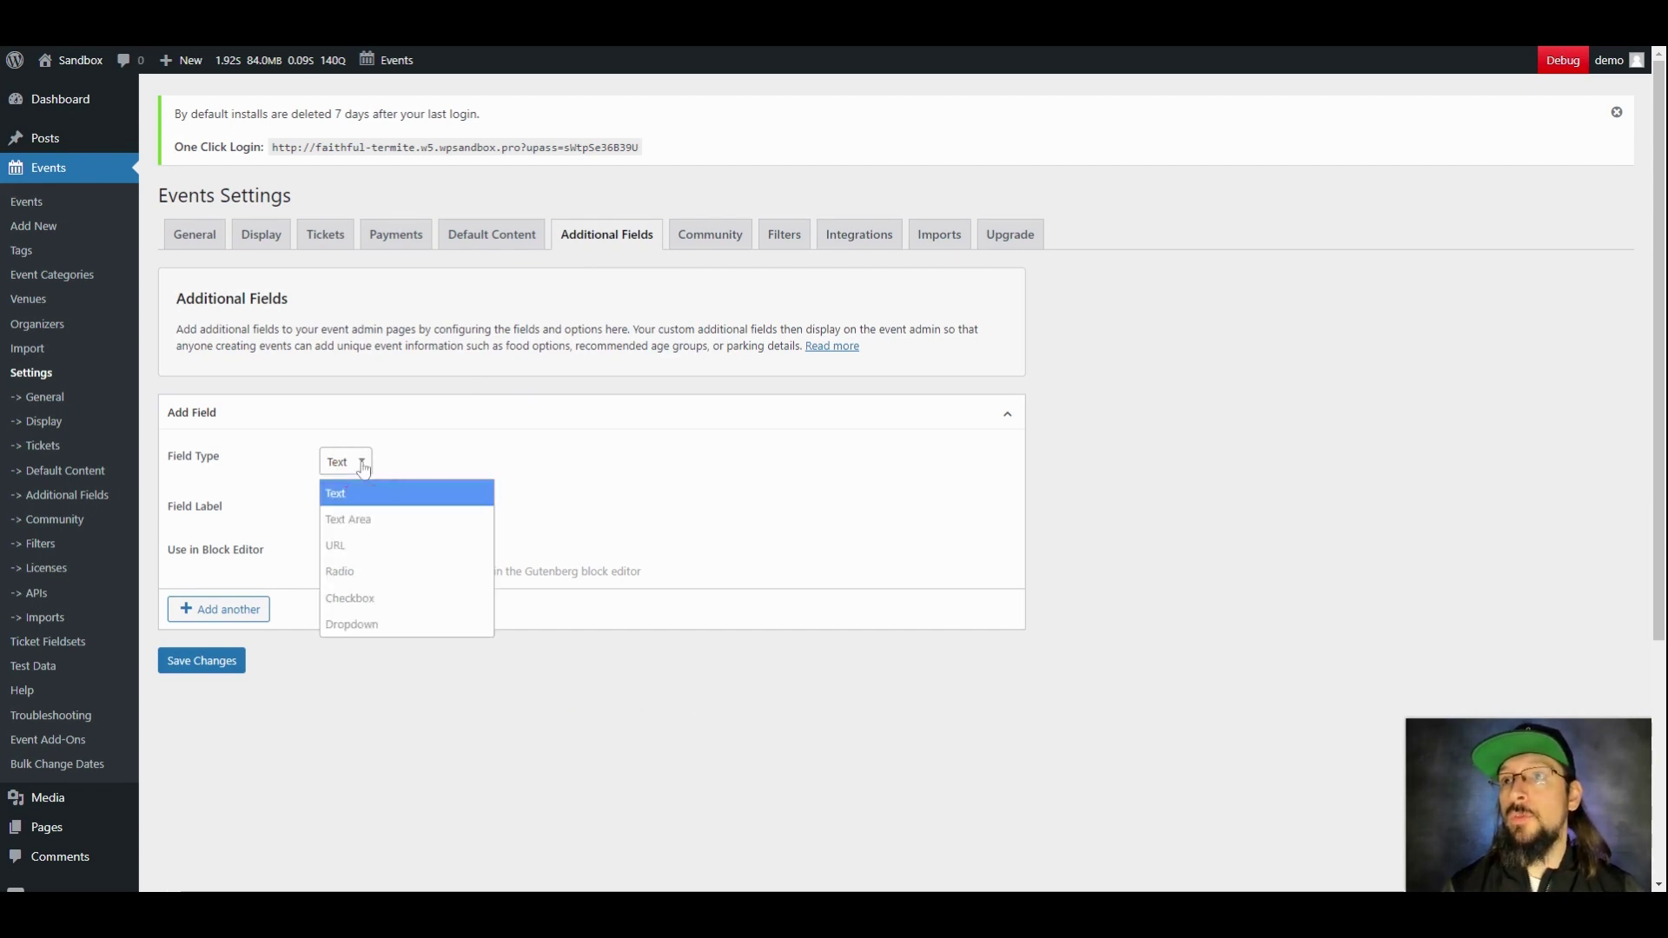
click(346, 572)
click(356, 510)
text(19)
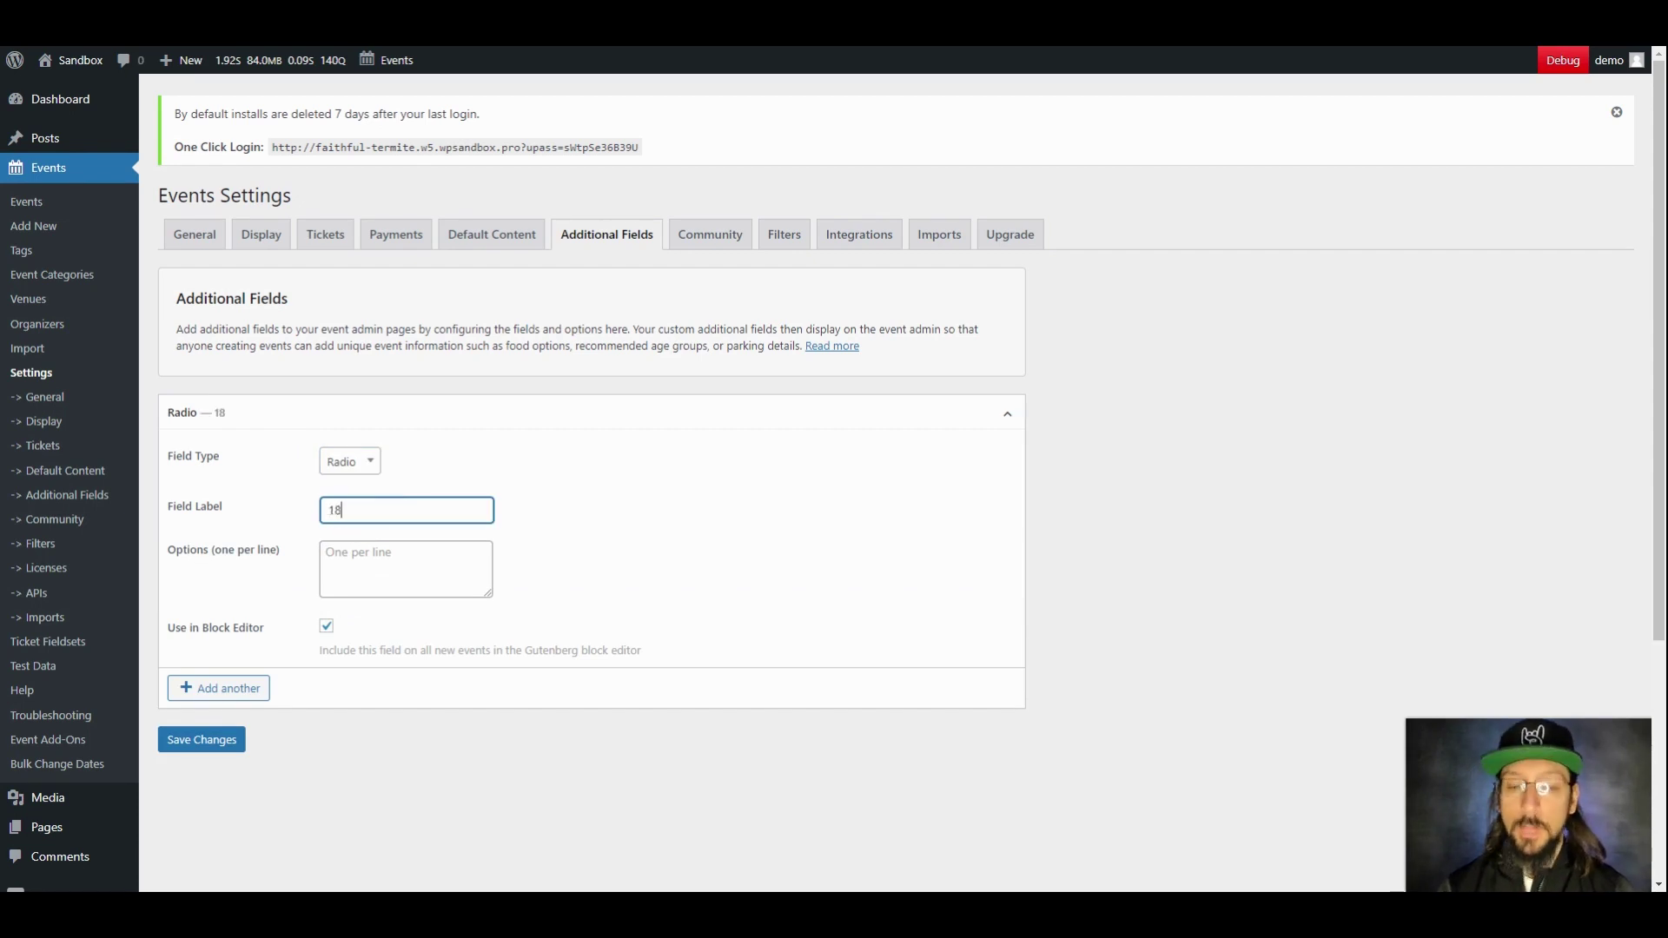
click(330, 553)
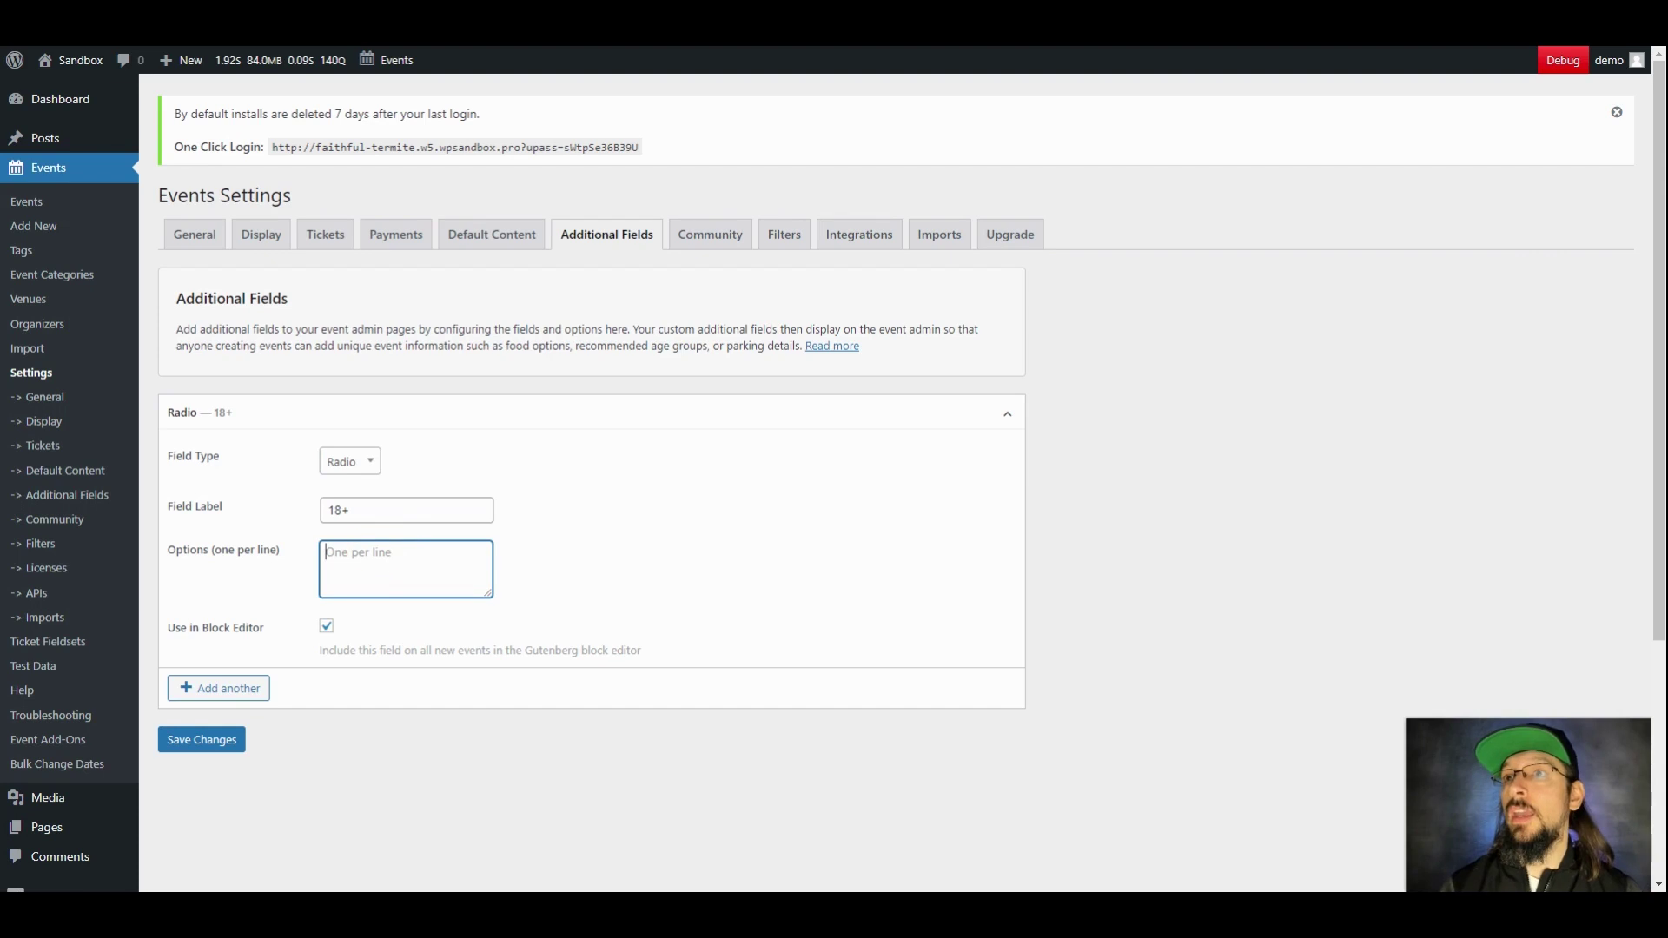
text(Yes)
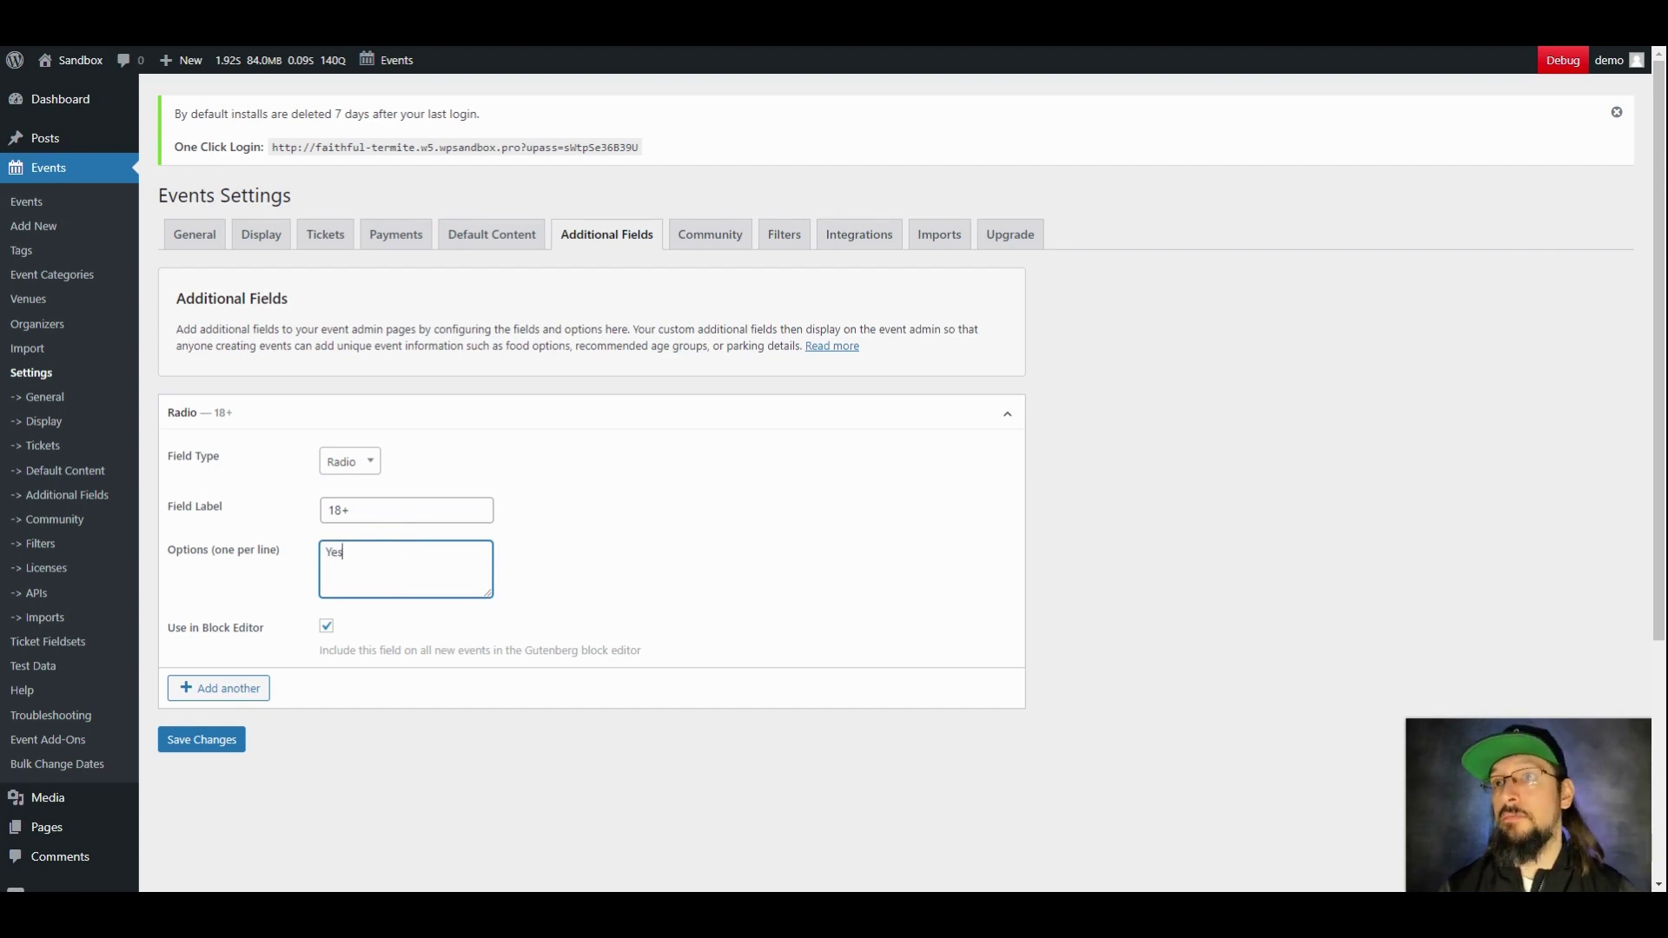
Disable Use in Block Editor for the 18+ field and save the additional fields settings
click(326, 625)
click(327, 627)
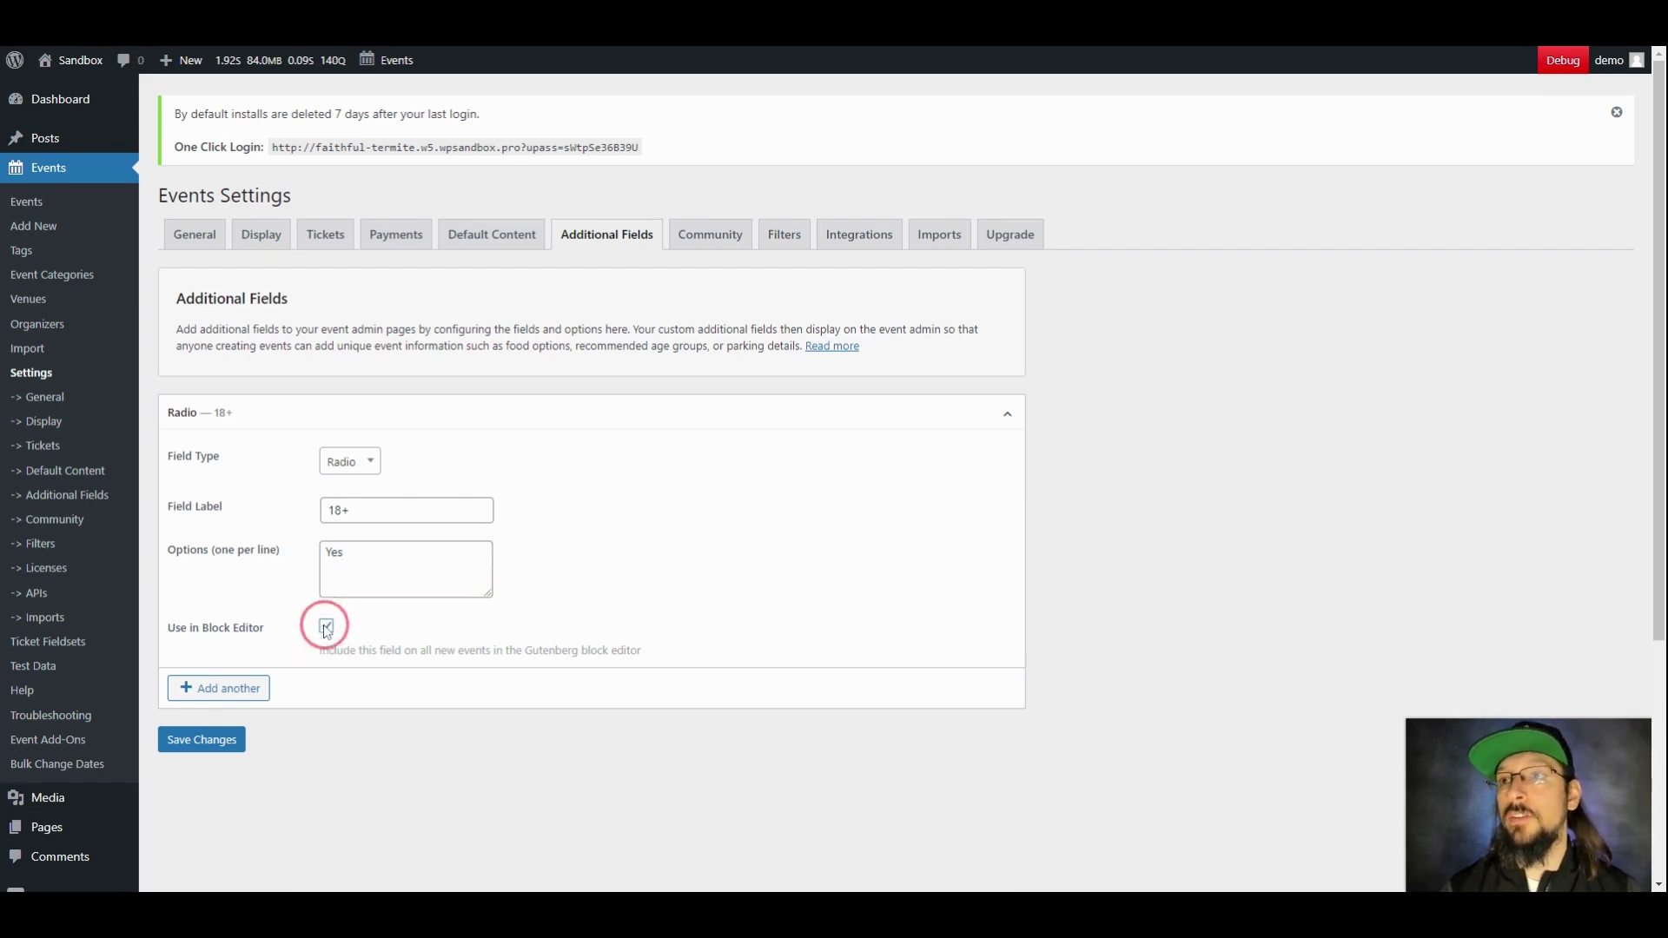
click(205, 749)
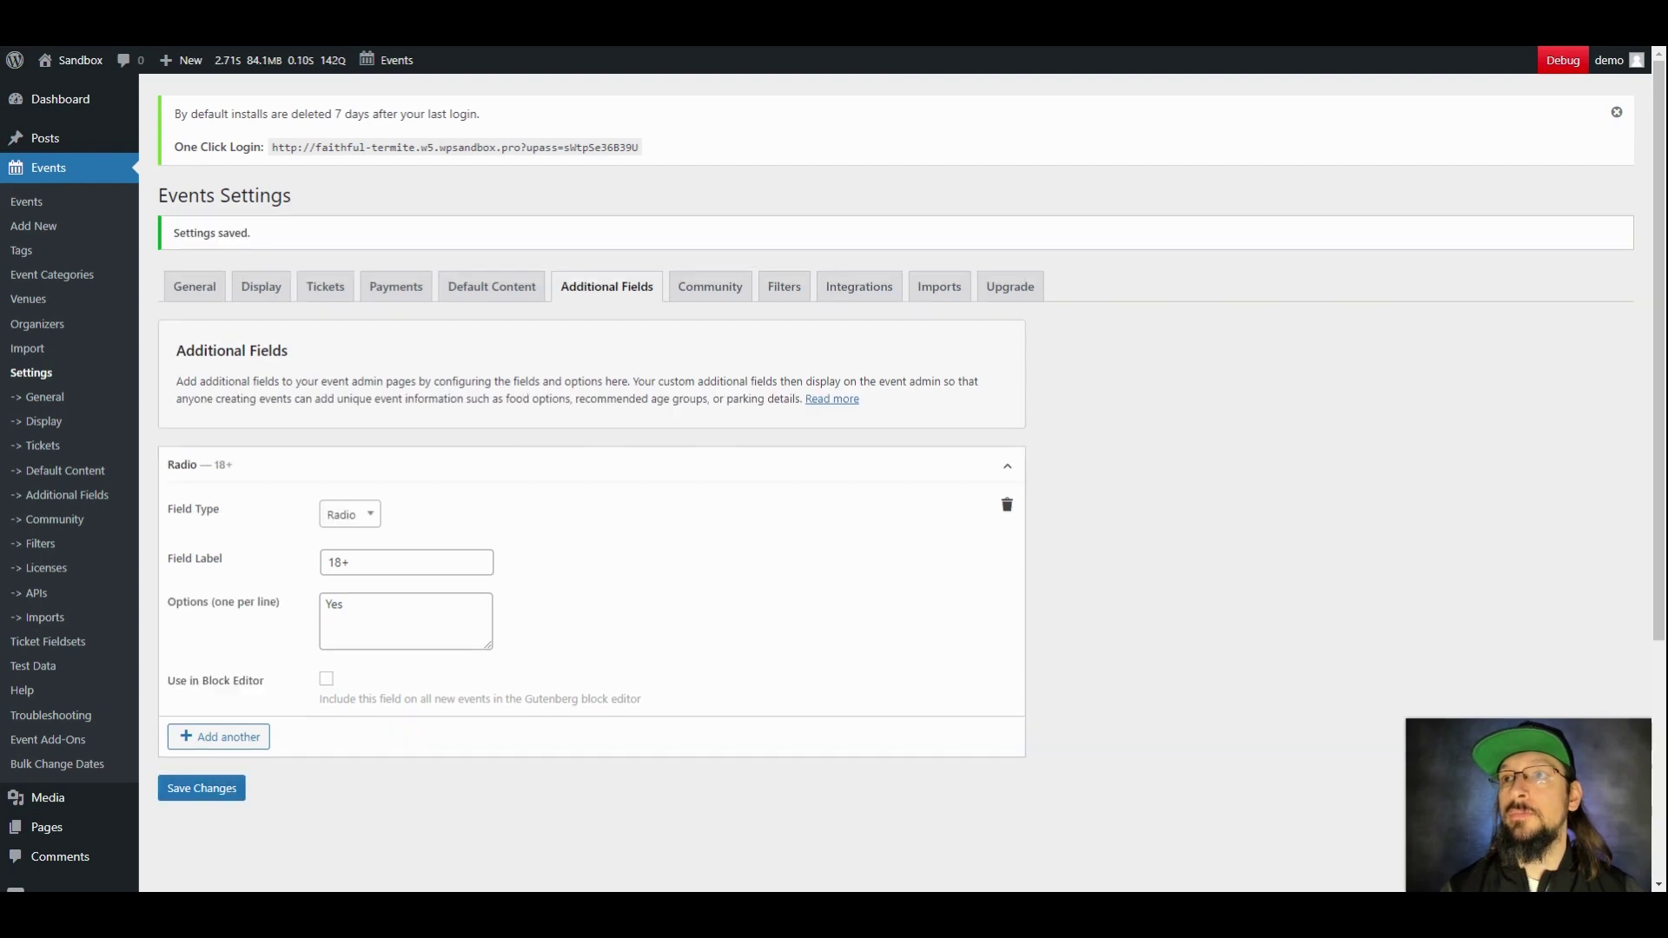
Enable the 18+ filter, place it between Tags and Event Category in the active filters, and save the settings
click(776, 296)
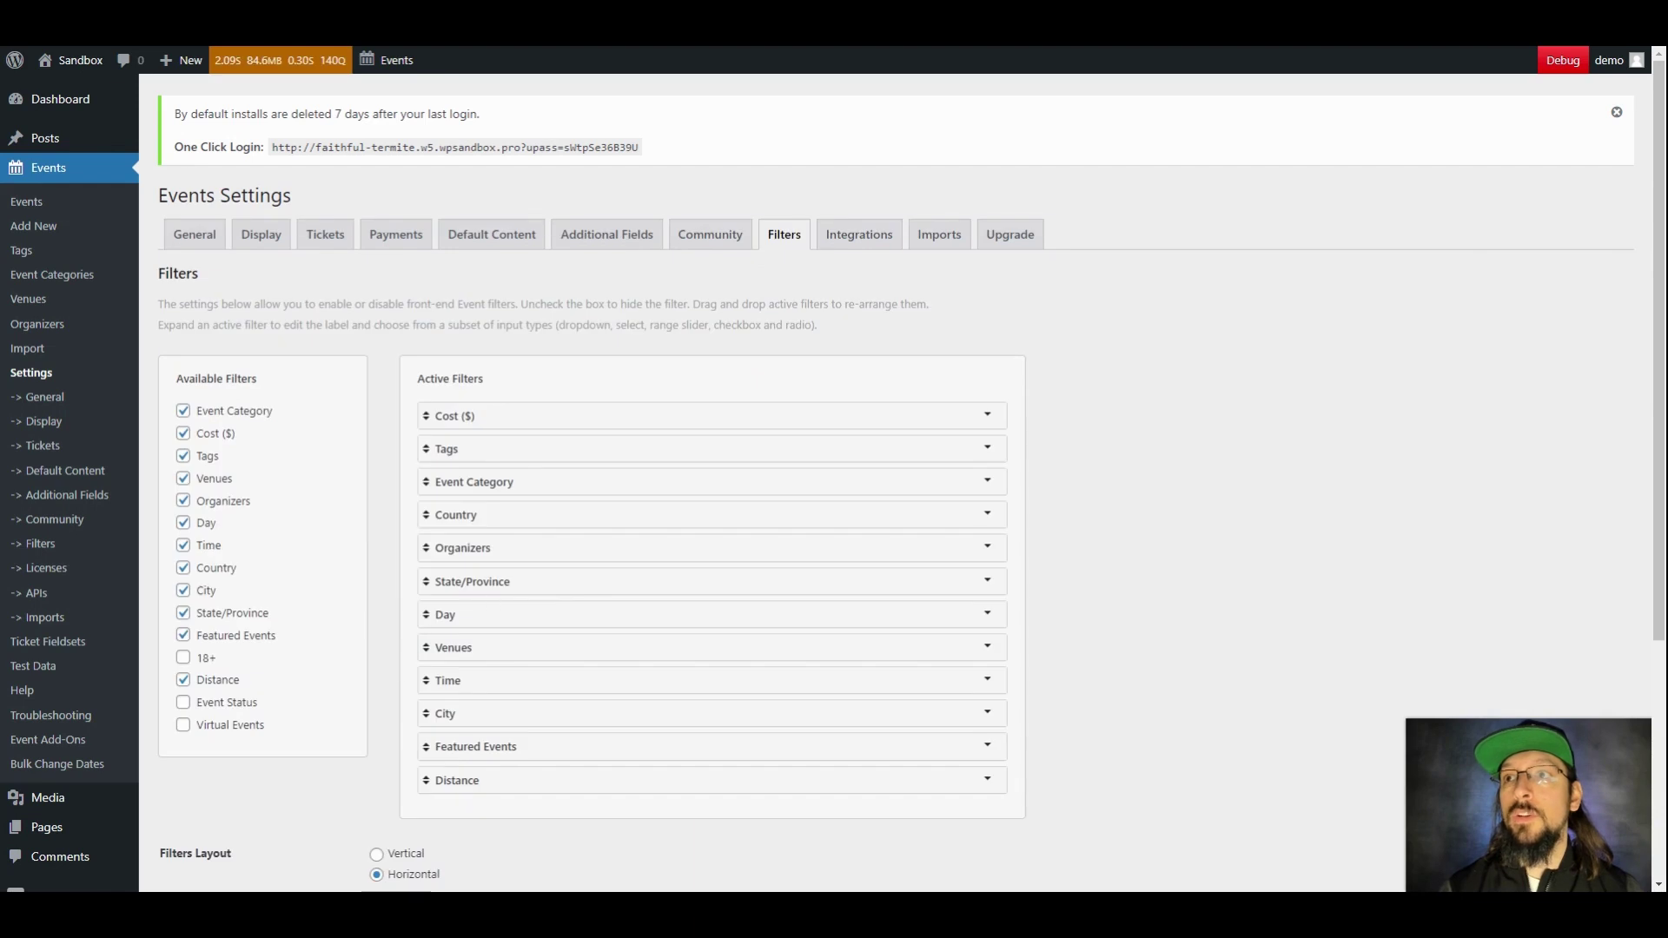
click(183, 658)
drag(491, 814, 491, 482)
scroll(393, 556, down, 4)
click(192, 664)
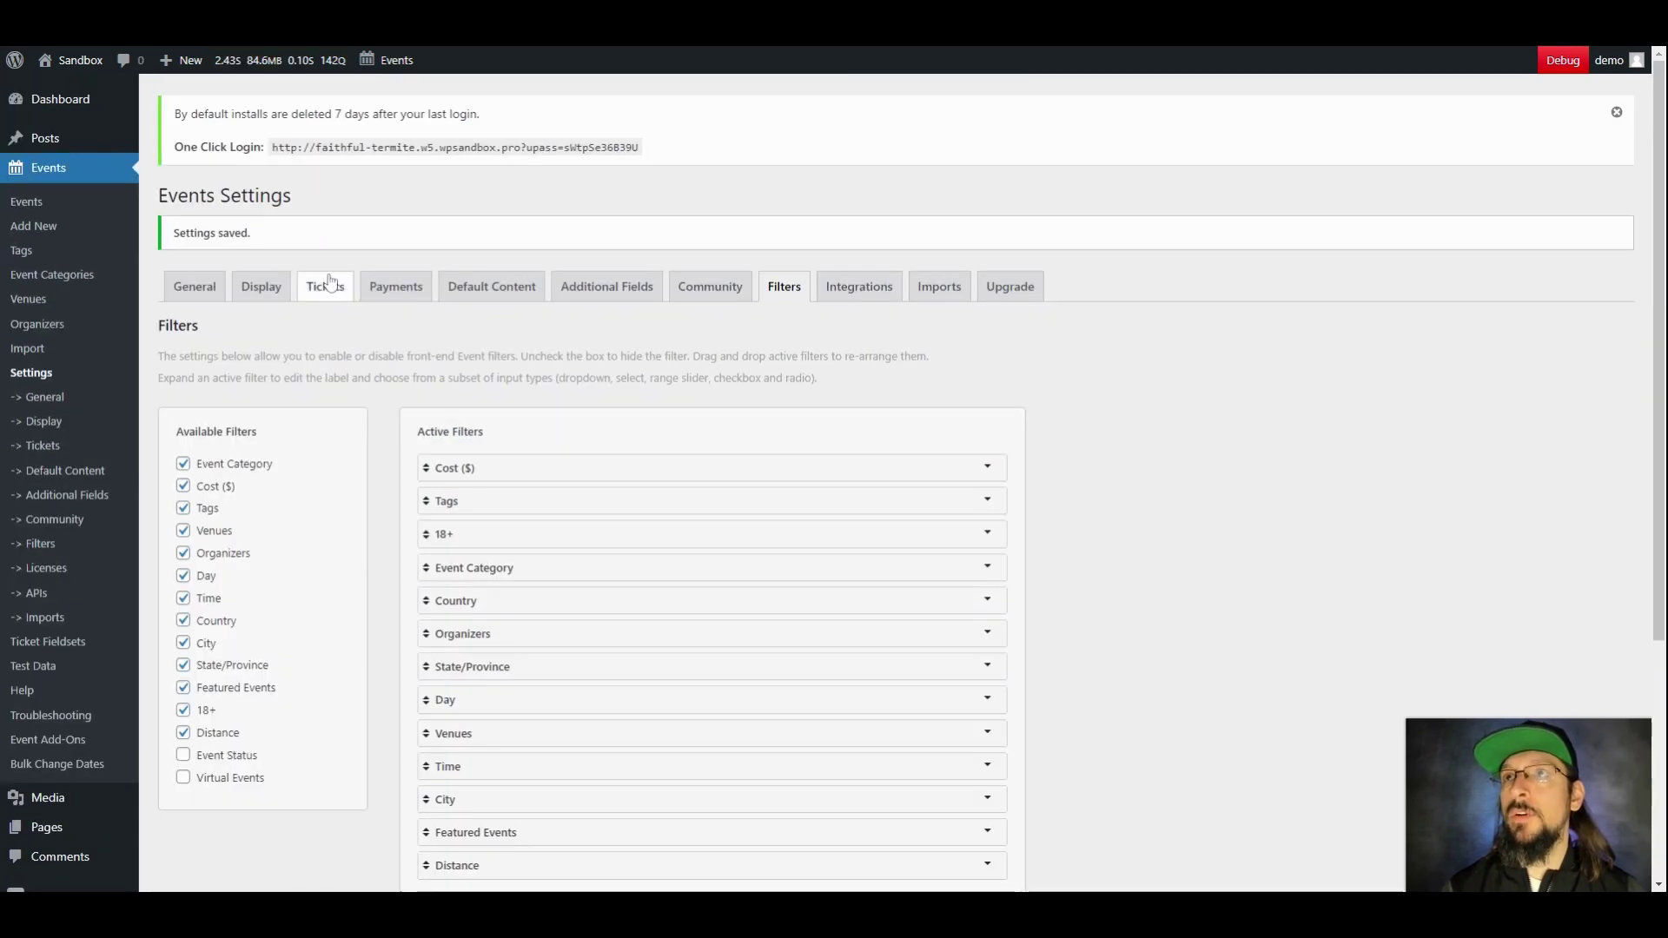
Add a new event titled Whiskey Friday and set its date to February 24, 2022
mouse_move(393, 64)
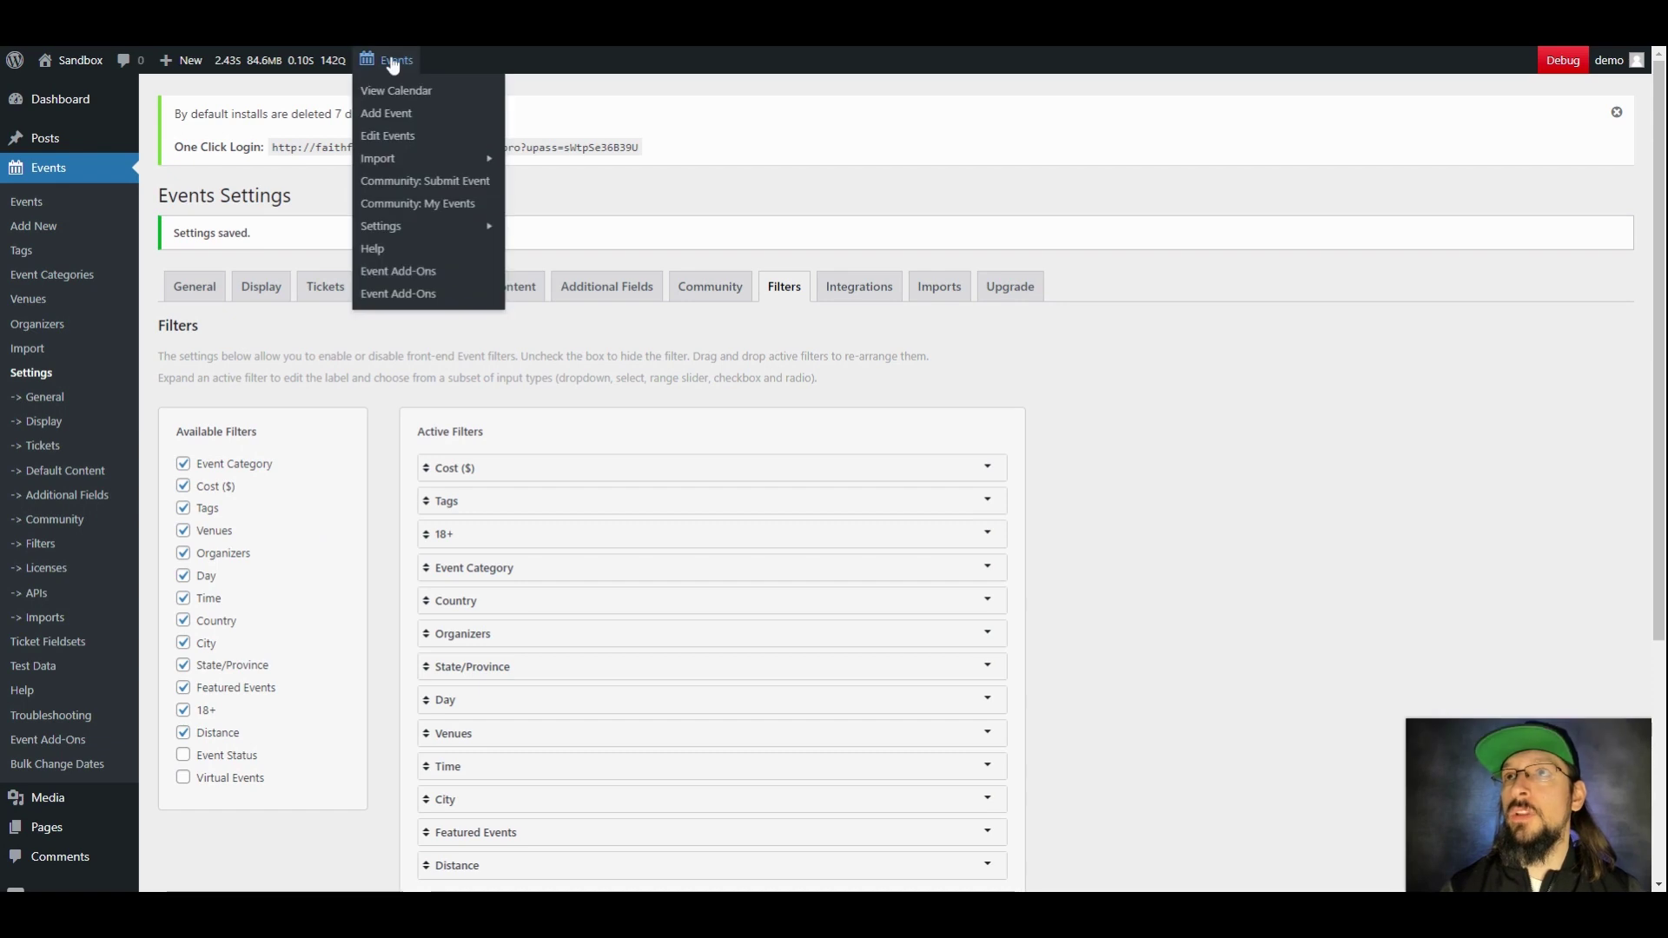
click(385, 115)
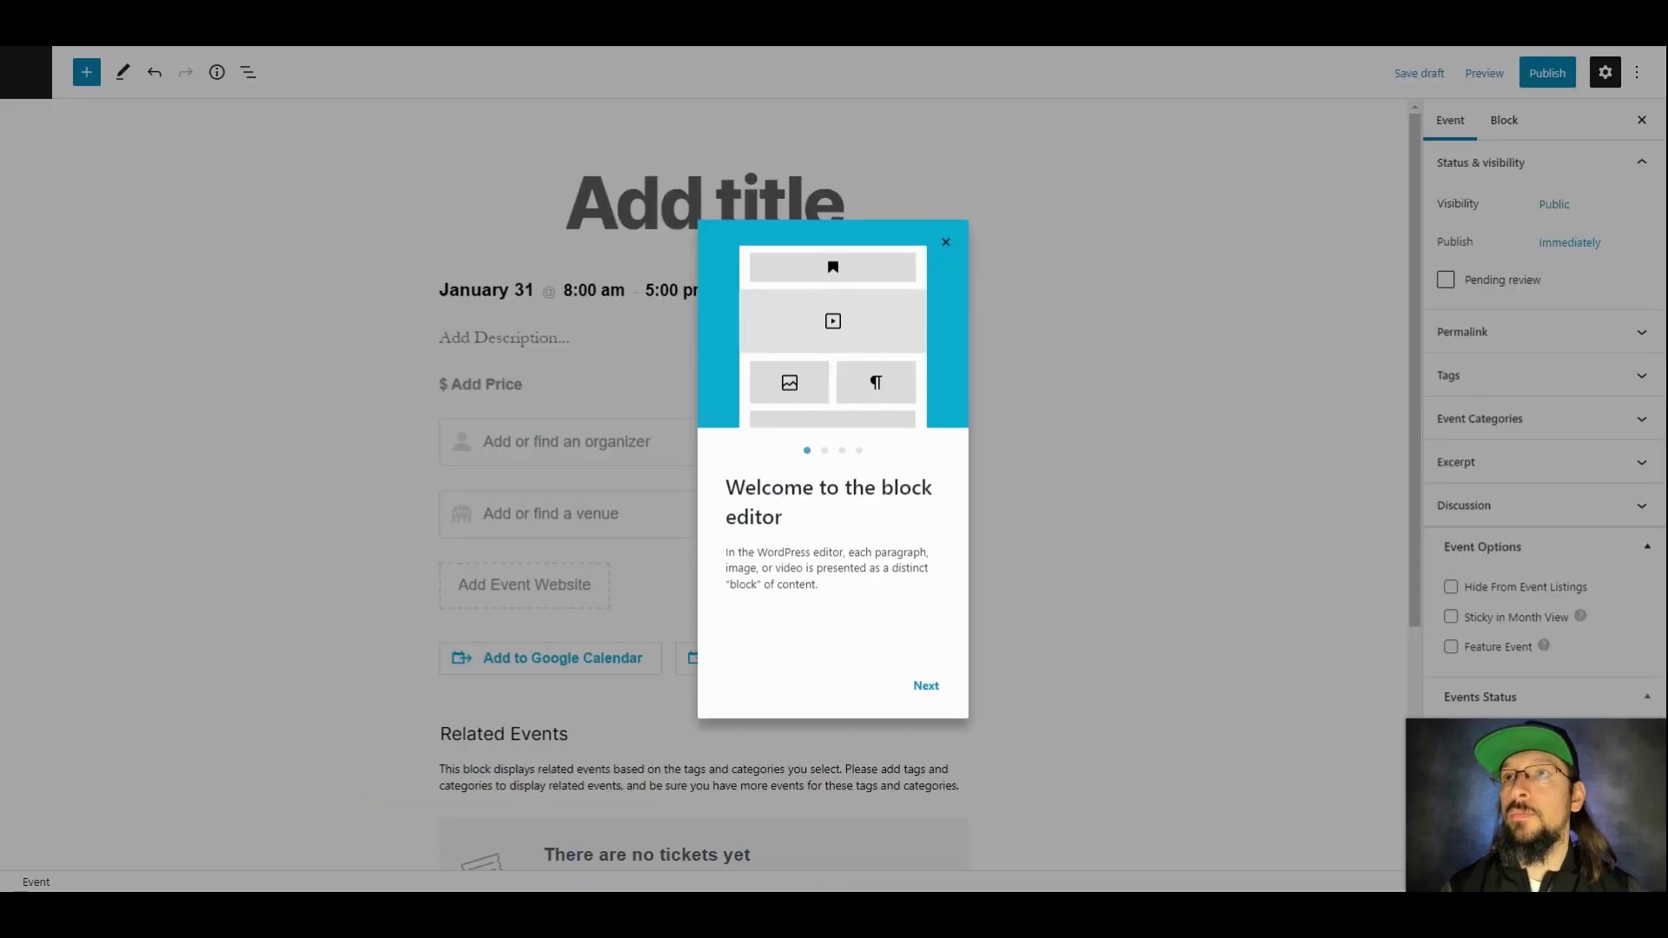
click(945, 242)
click(764, 212)
text(Whiskey Friday)
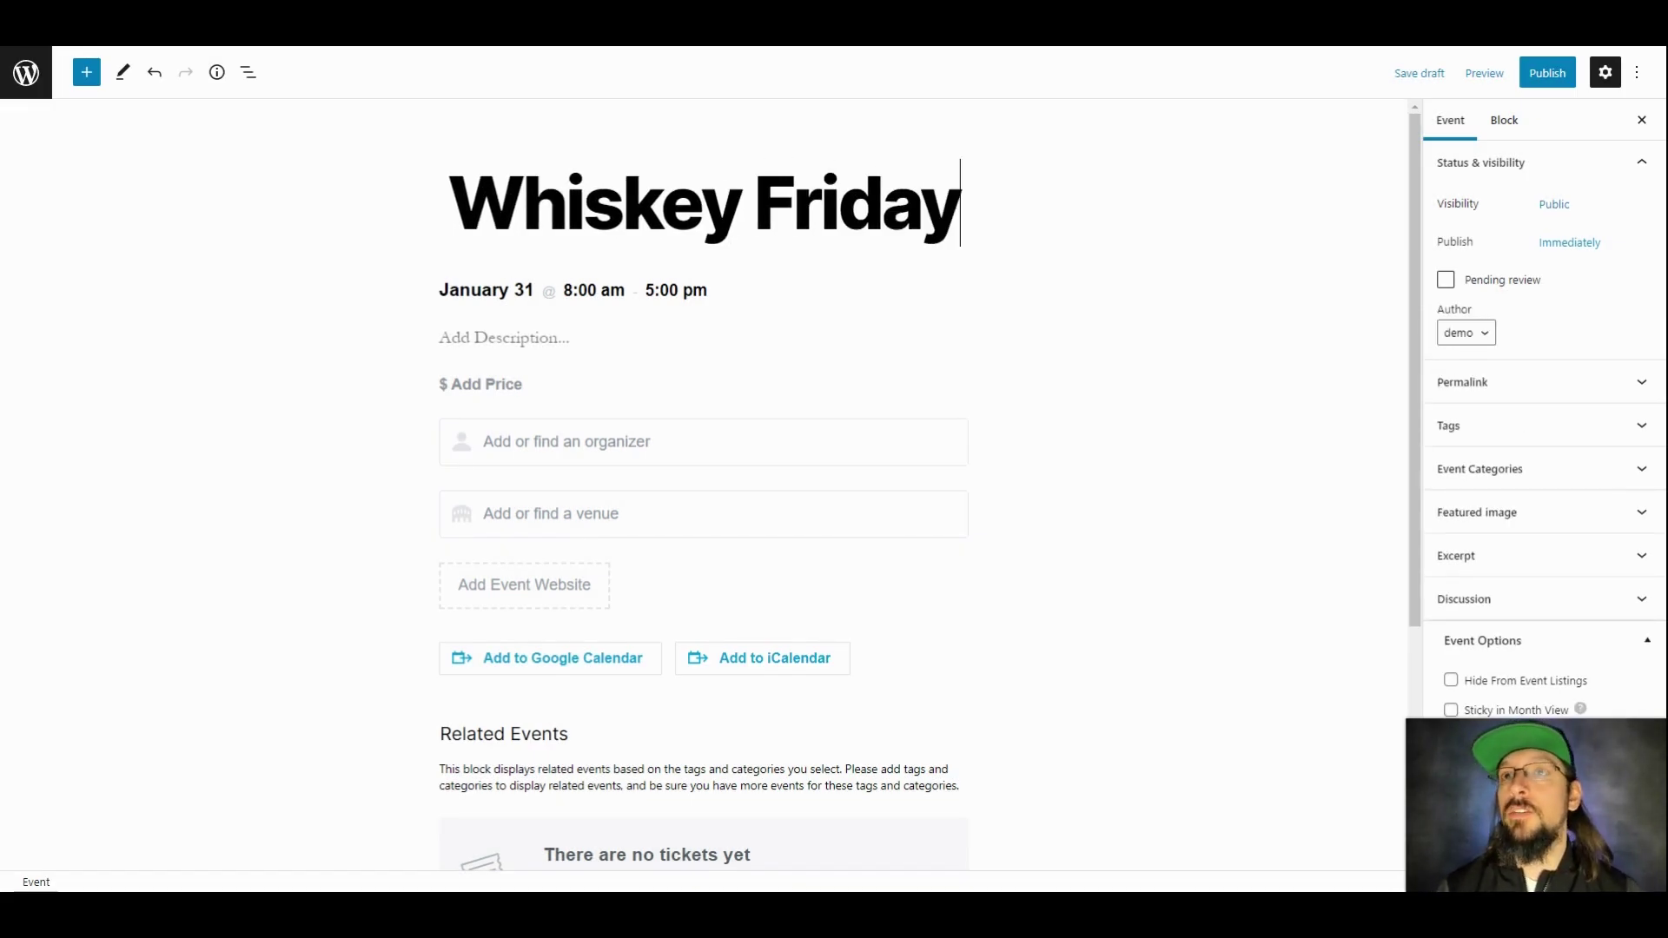
click(502, 293)
click(865, 524)
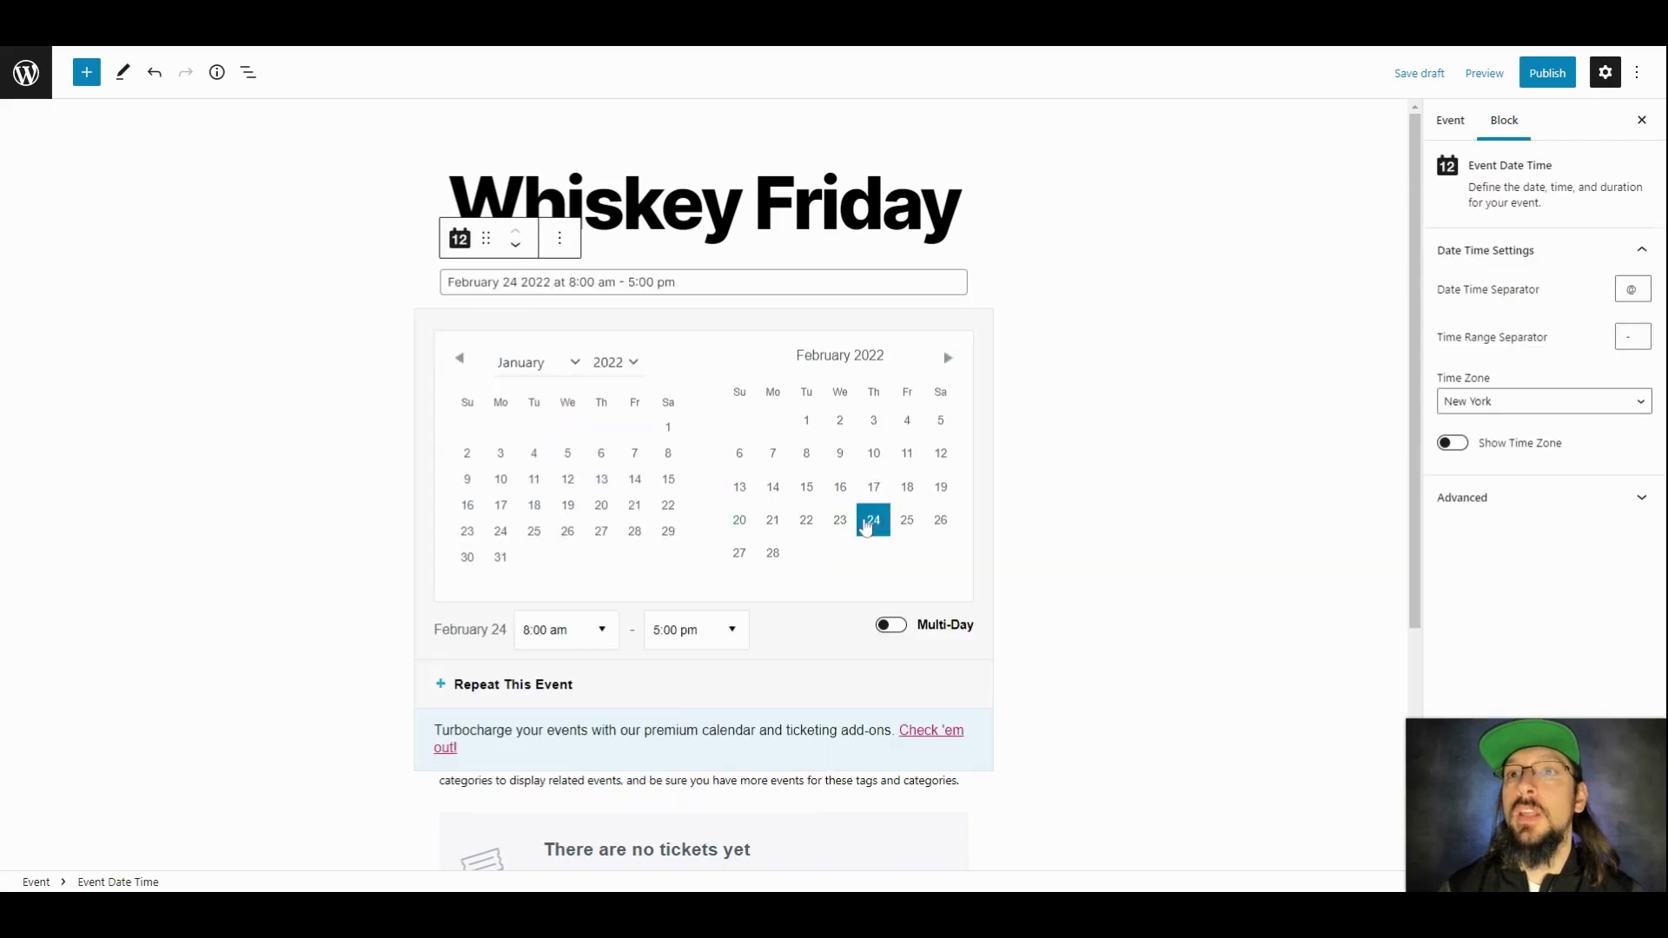
click(1097, 498)
Insert the 18+ additional field block below the RSVP block and select its Yes option
scroll(1096, 498, down, 4)
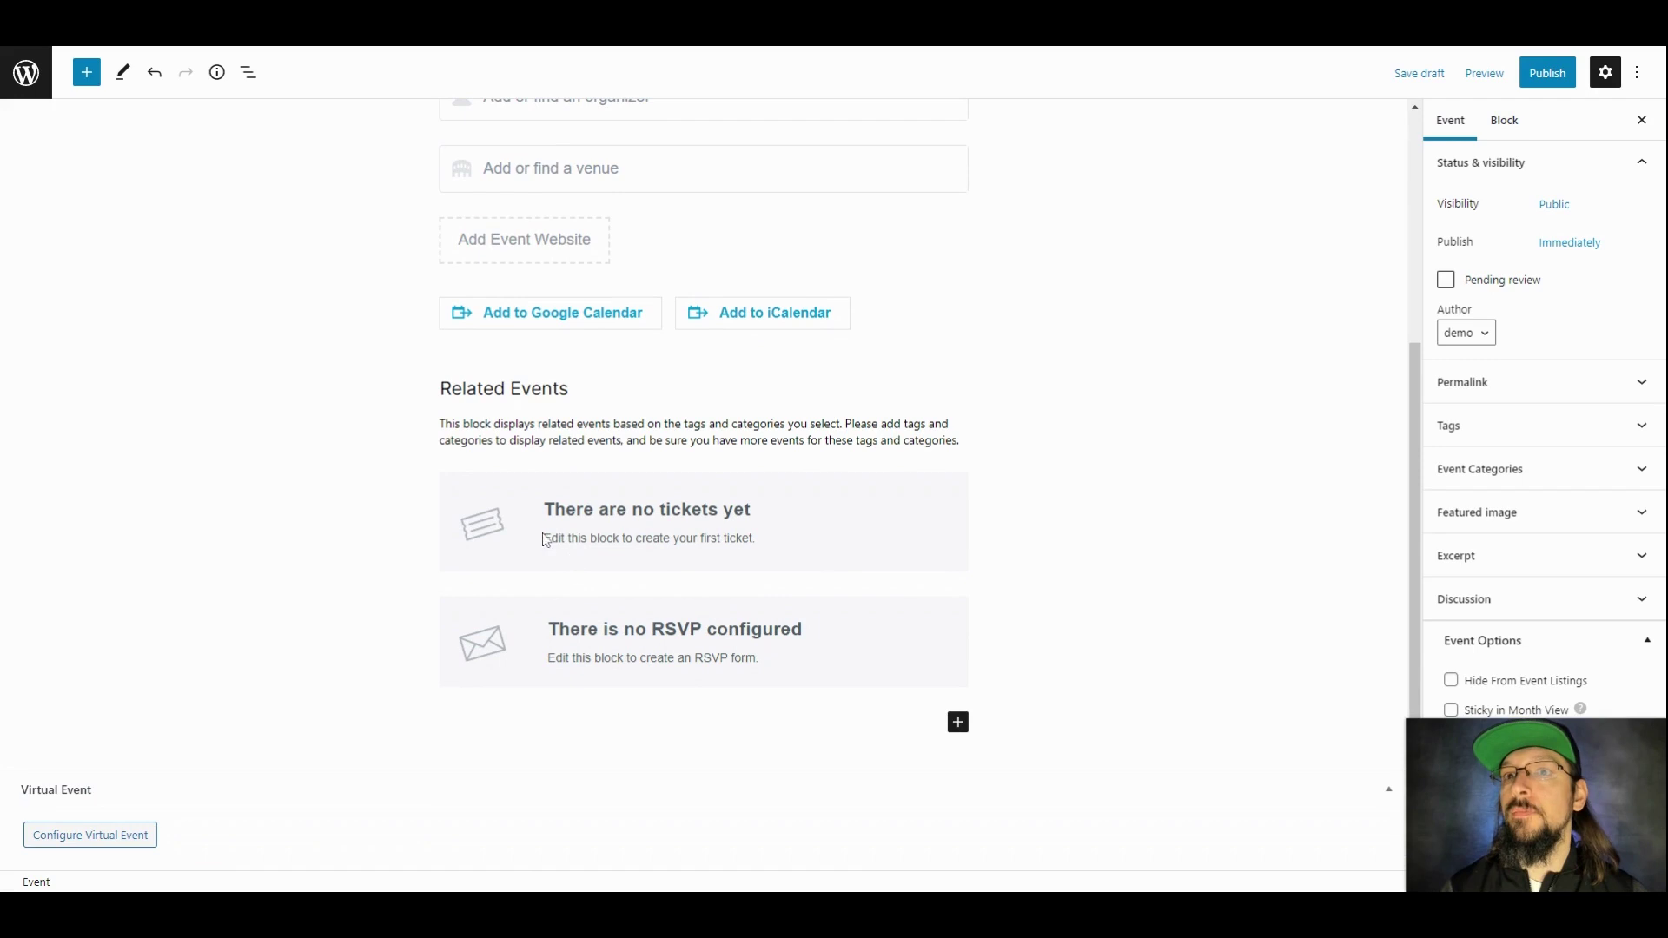
click(959, 725)
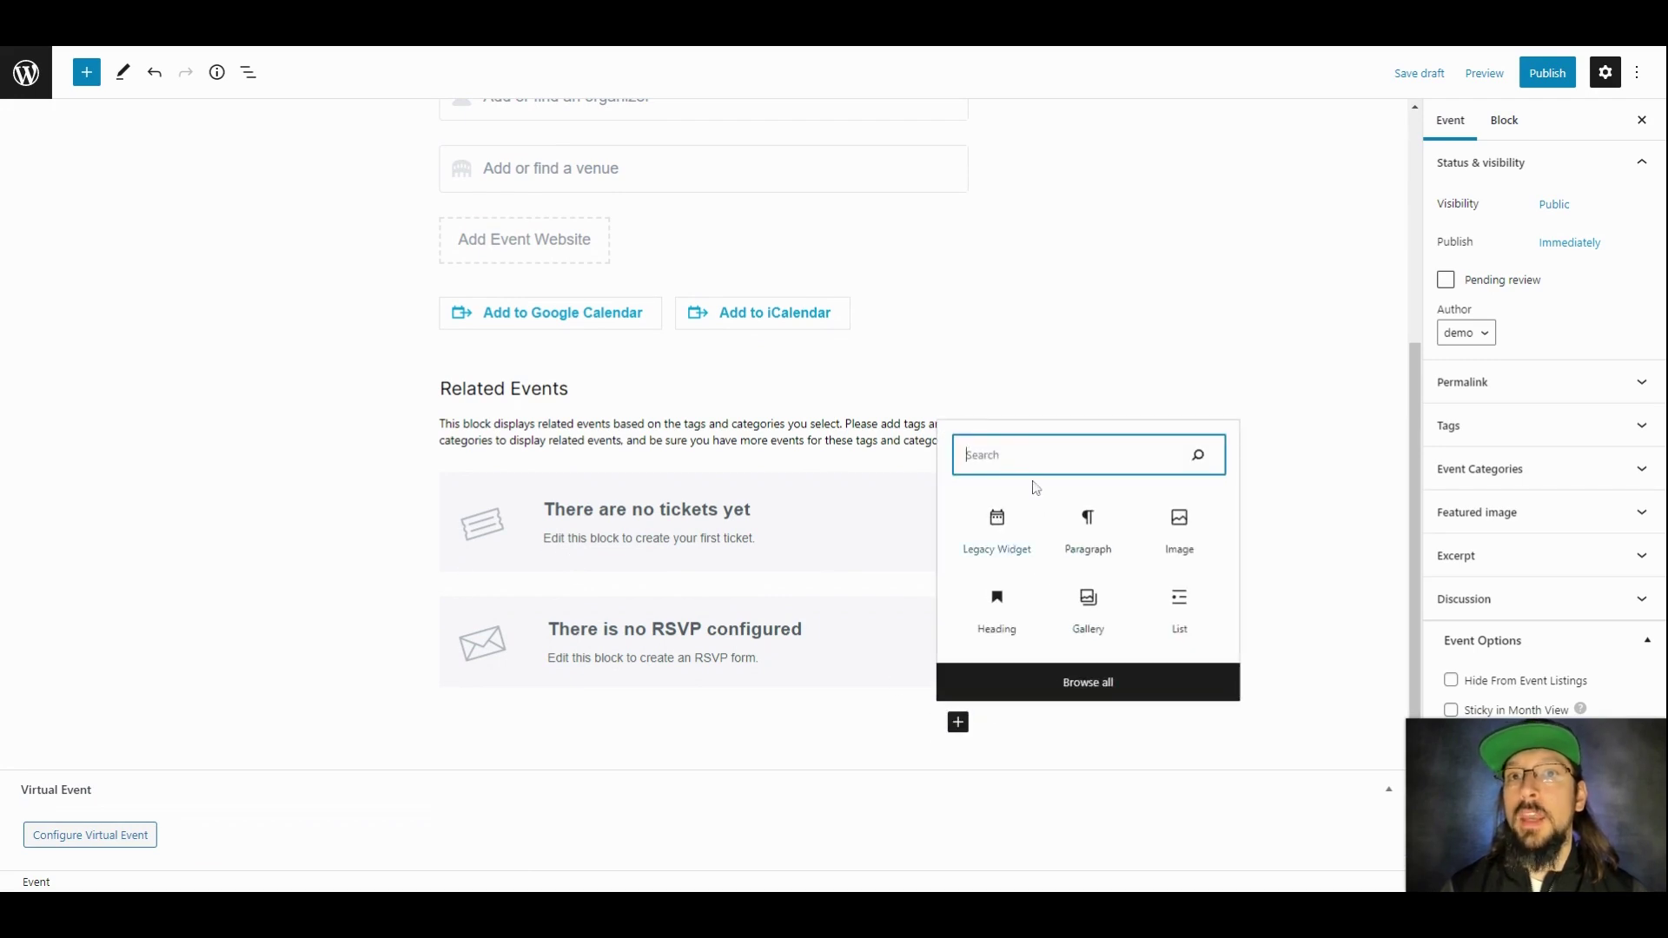
text(field)
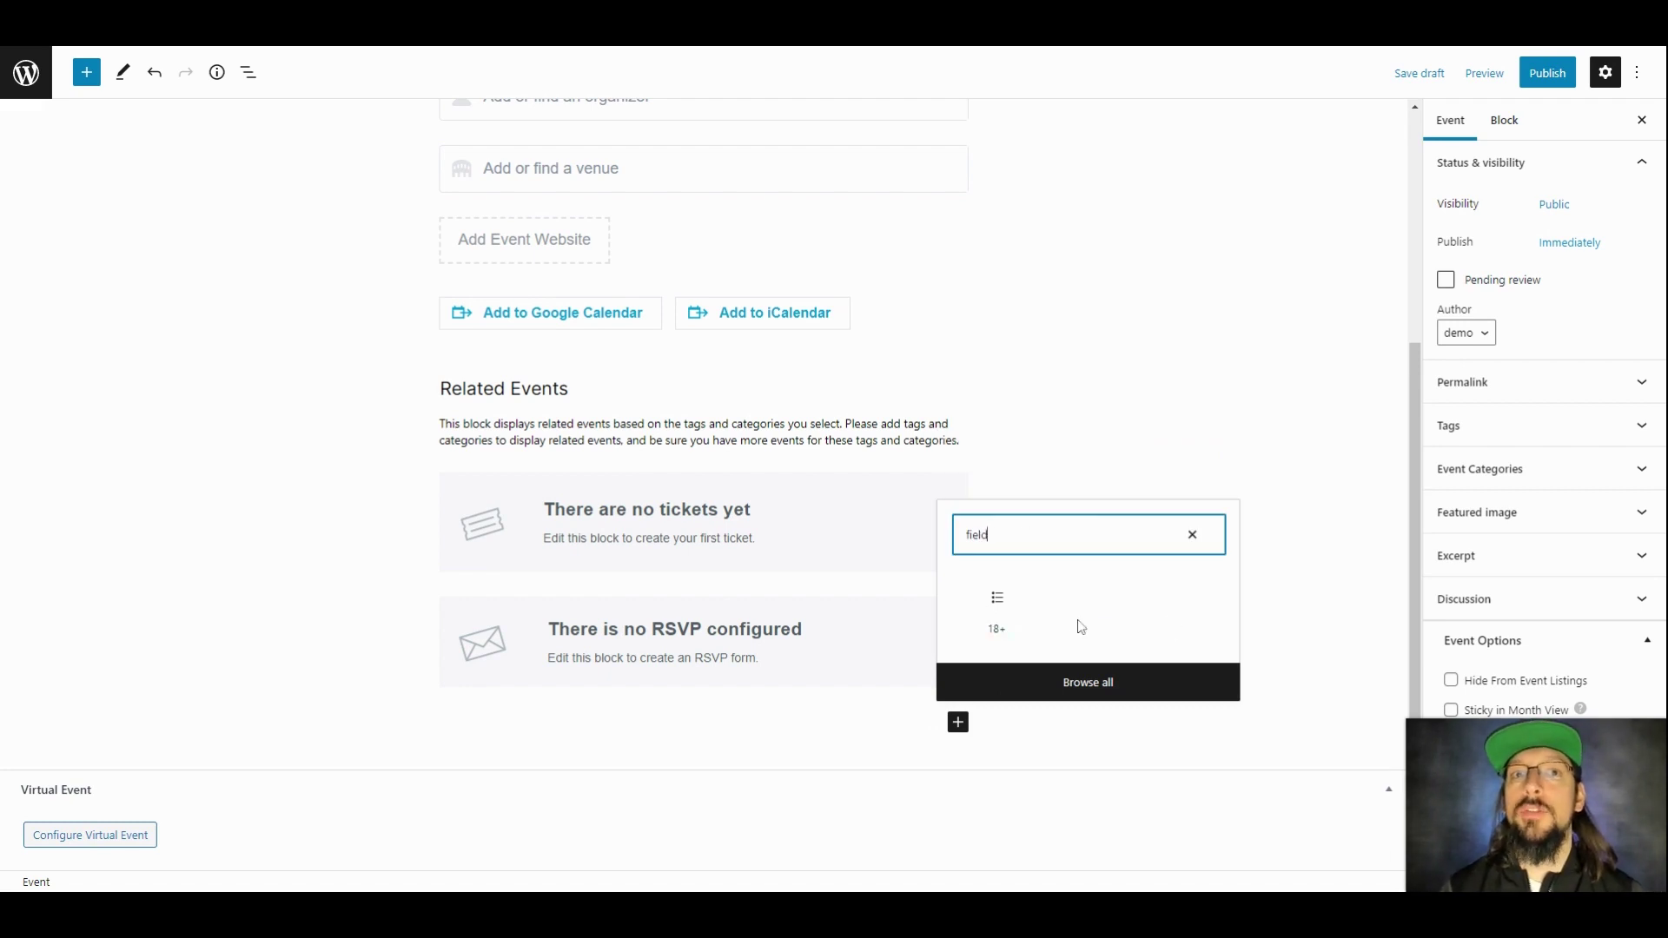
click(998, 602)
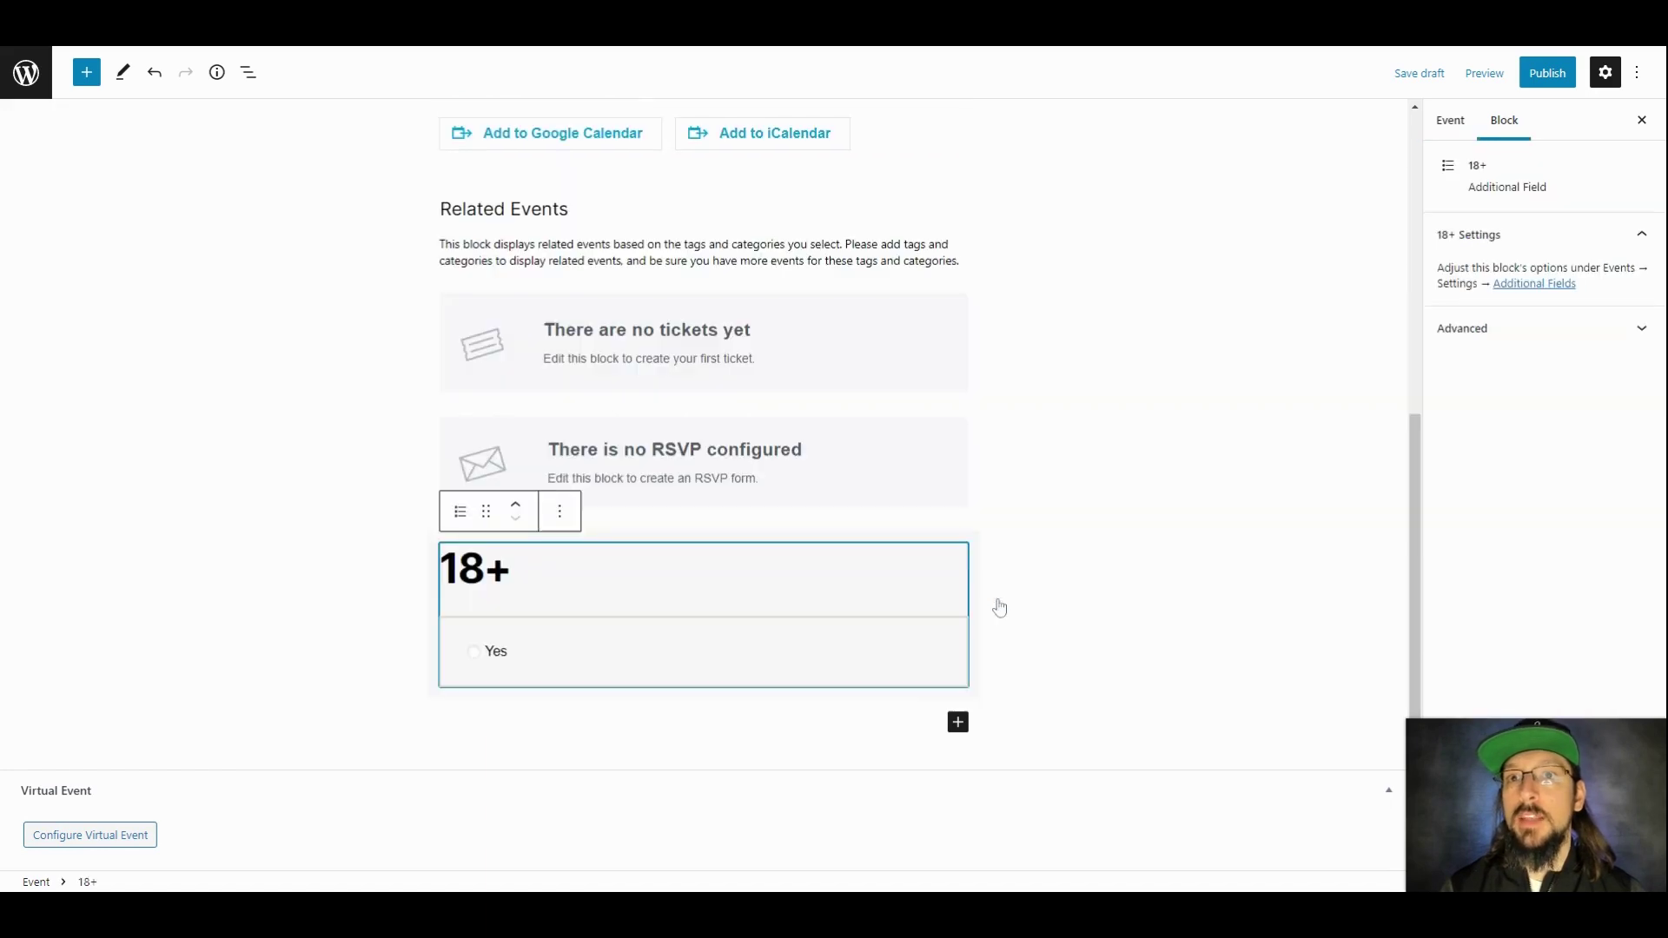
click(474, 657)
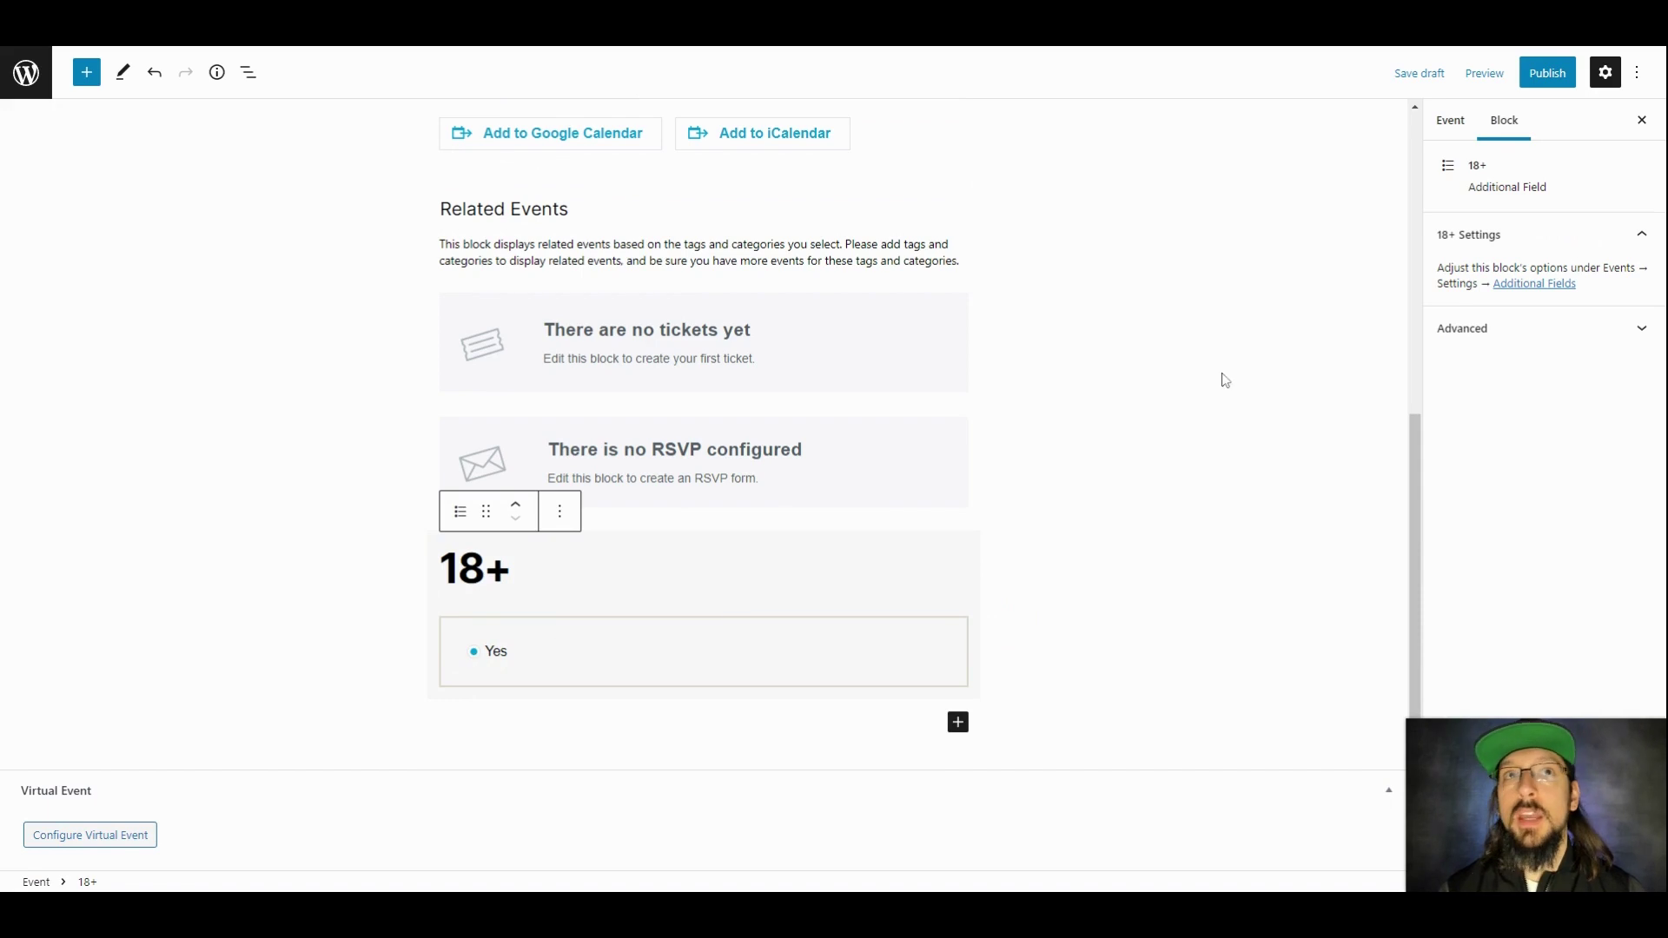
Publish the Whiskey Friday event and open its front-end page
click(1542, 73)
click(1531, 77)
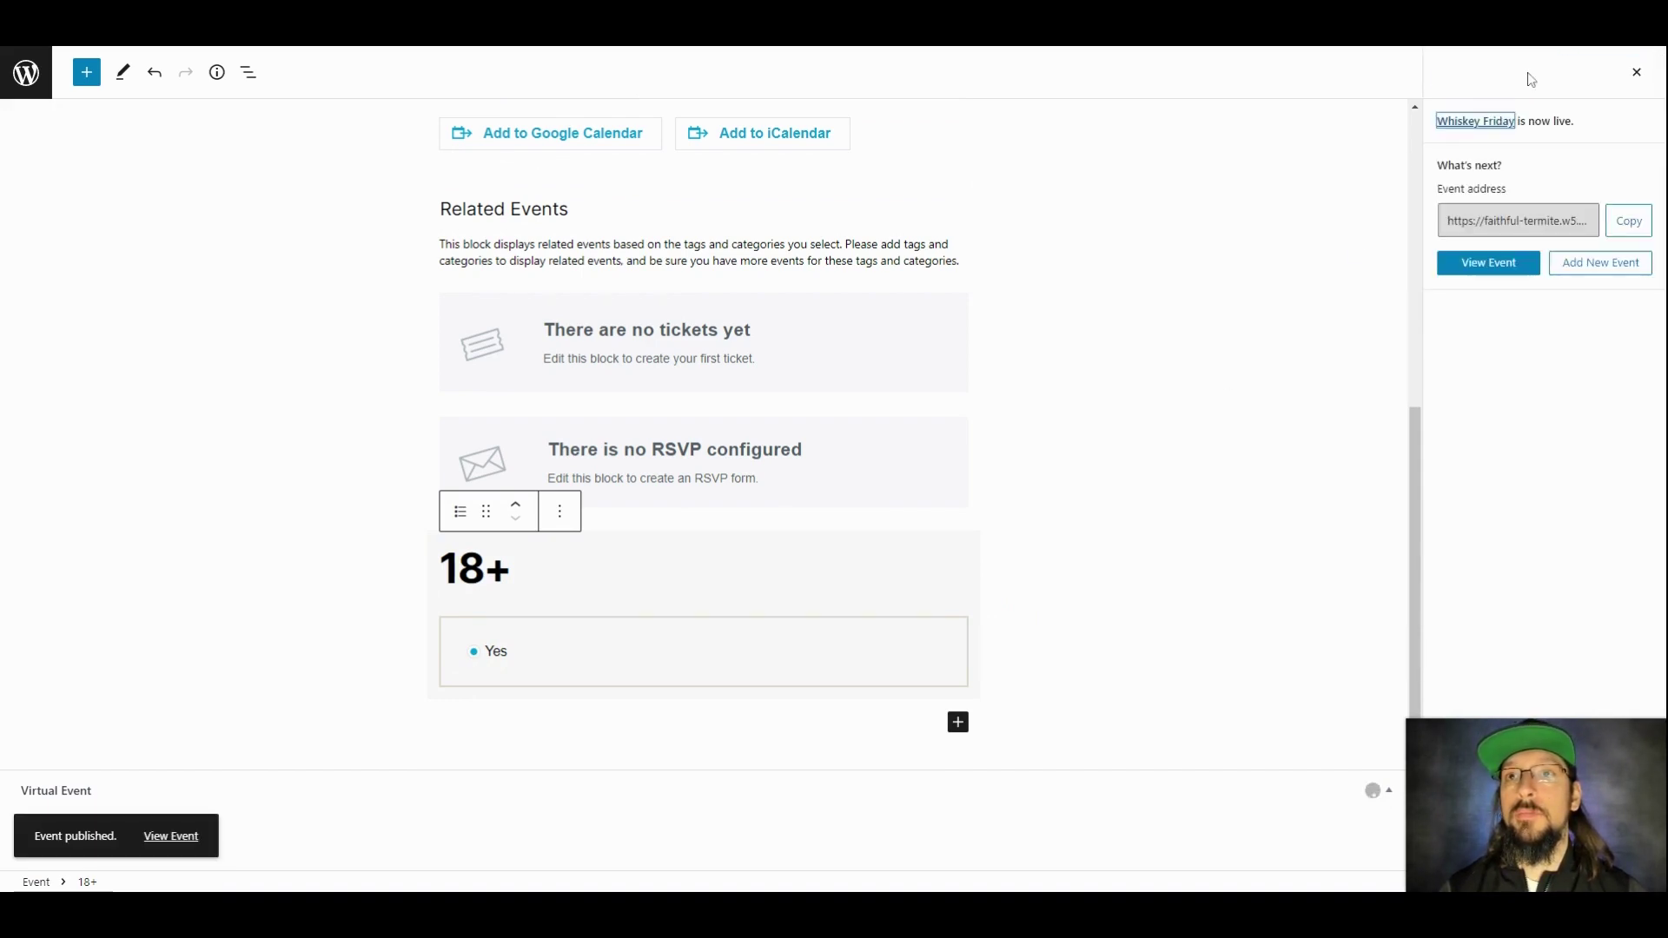
click(183, 842)
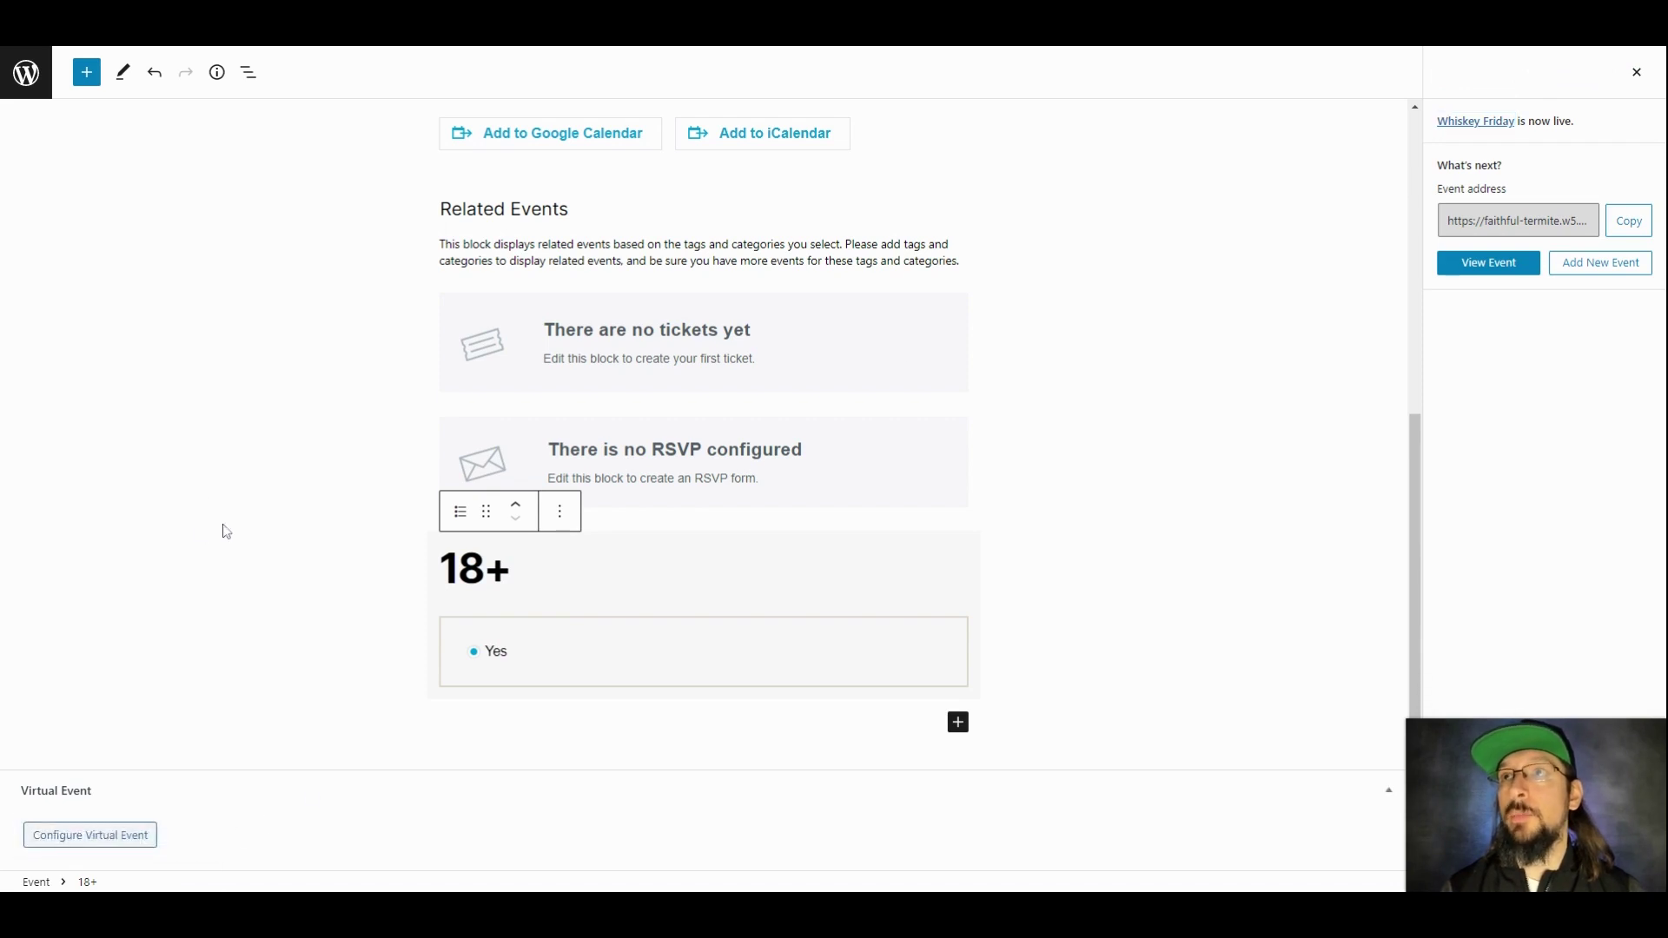
View the front-end calendar, filter the events by 18+ set to Yes, and examine the filtered list
click(569, 65)
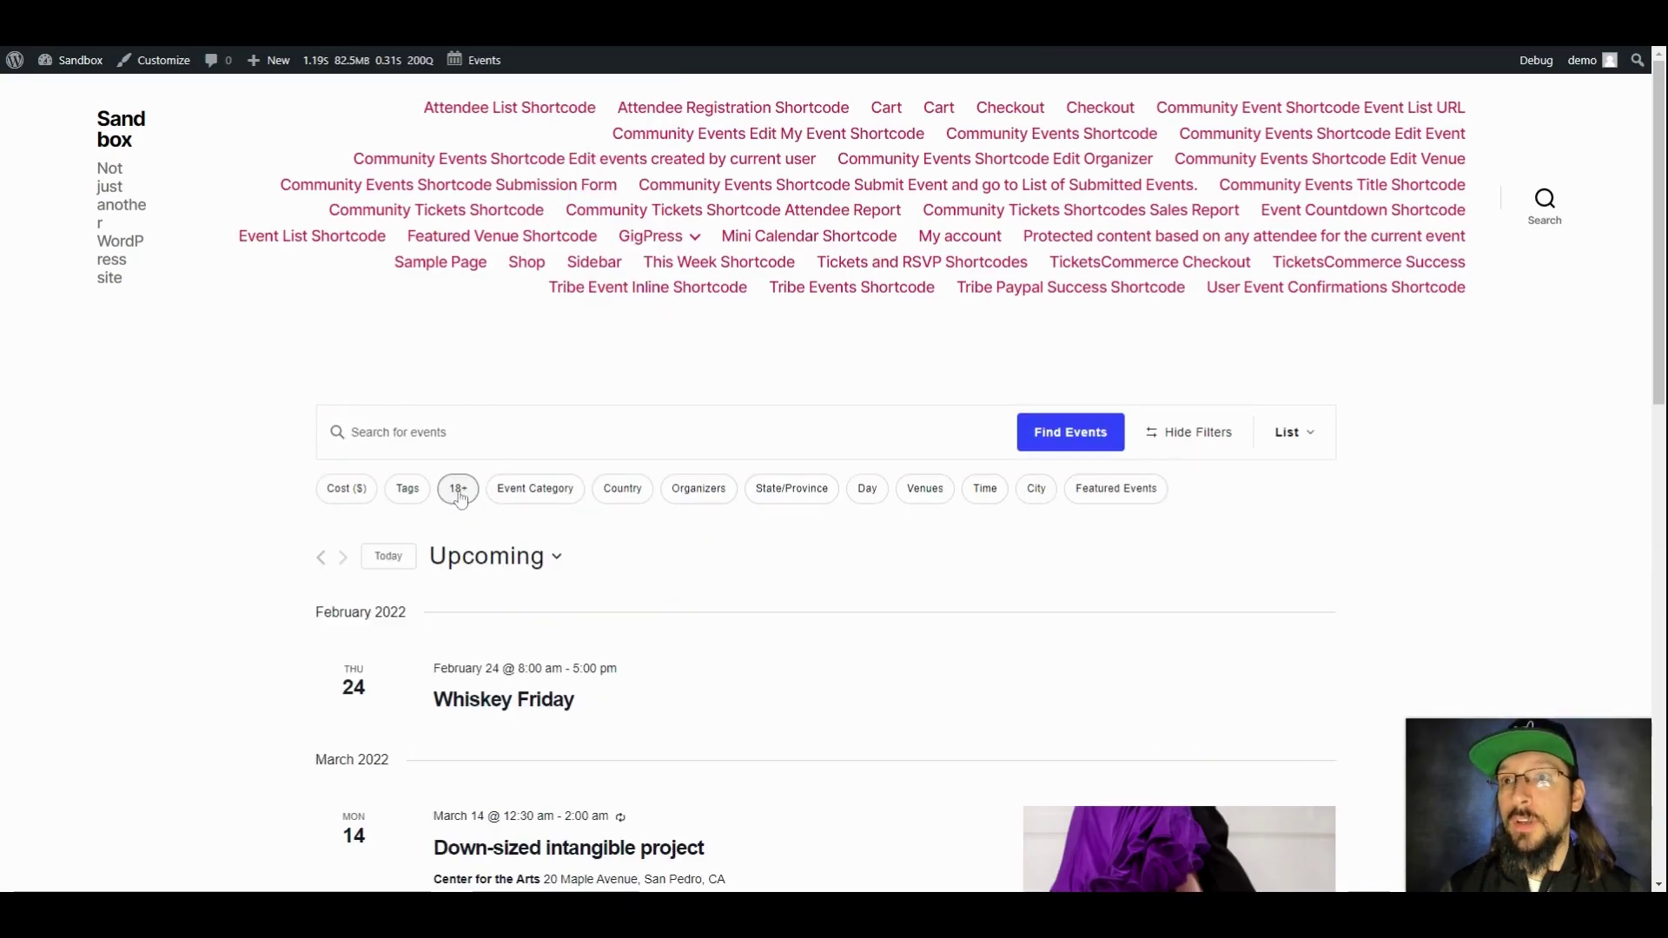
click(461, 492)
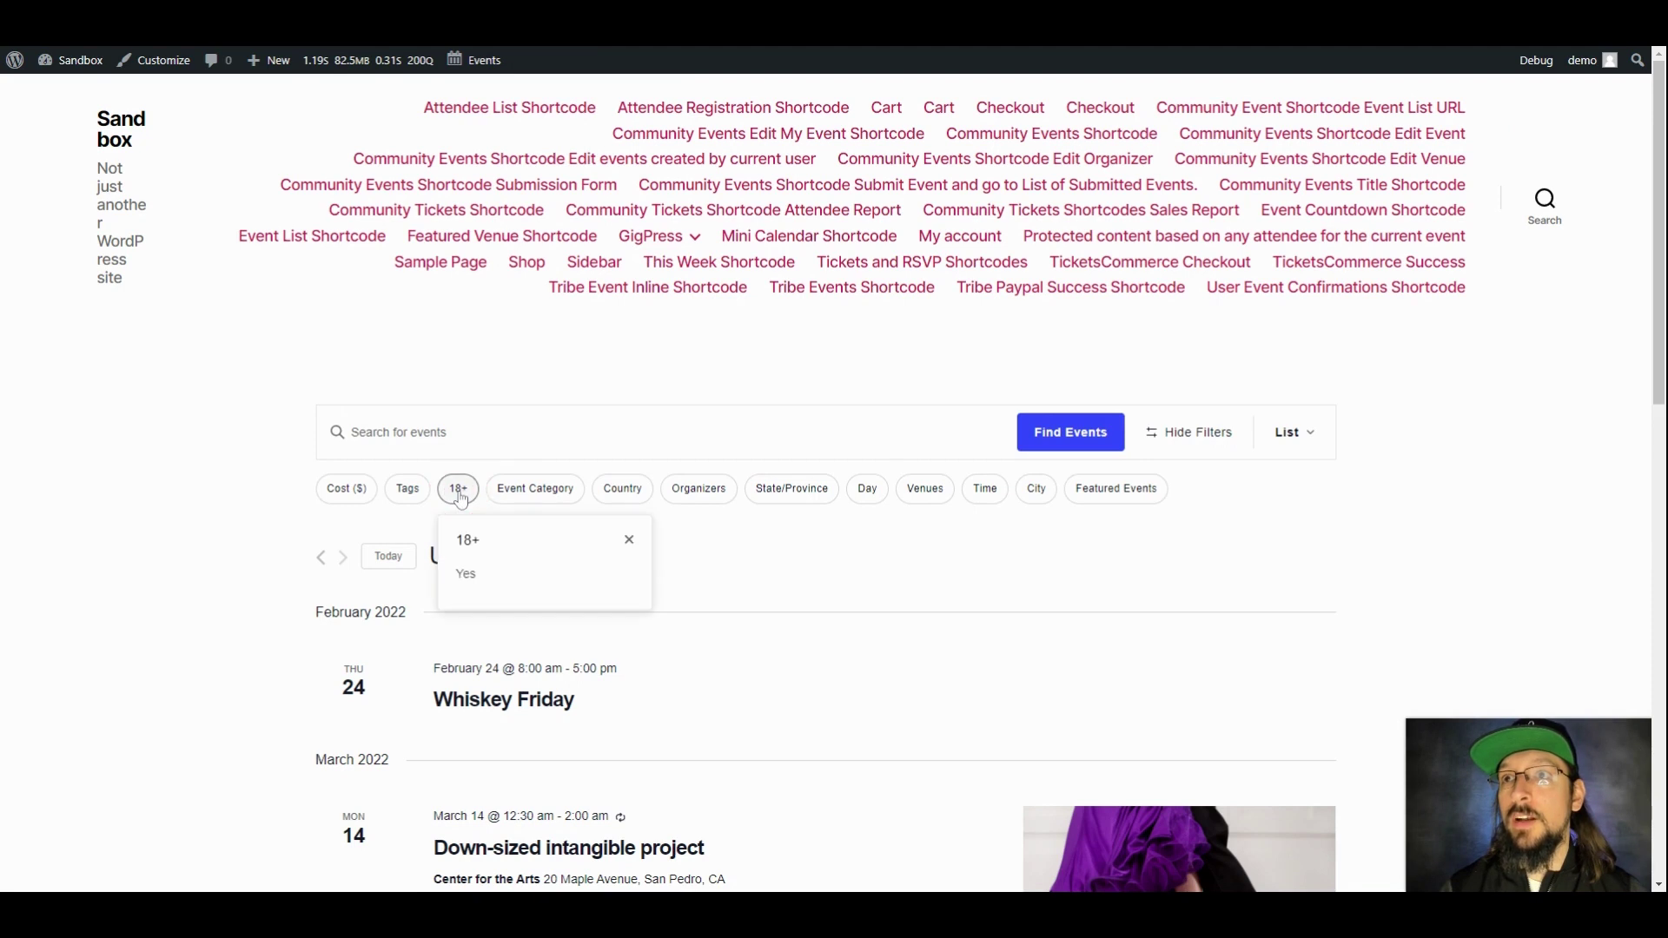
click(467, 577)
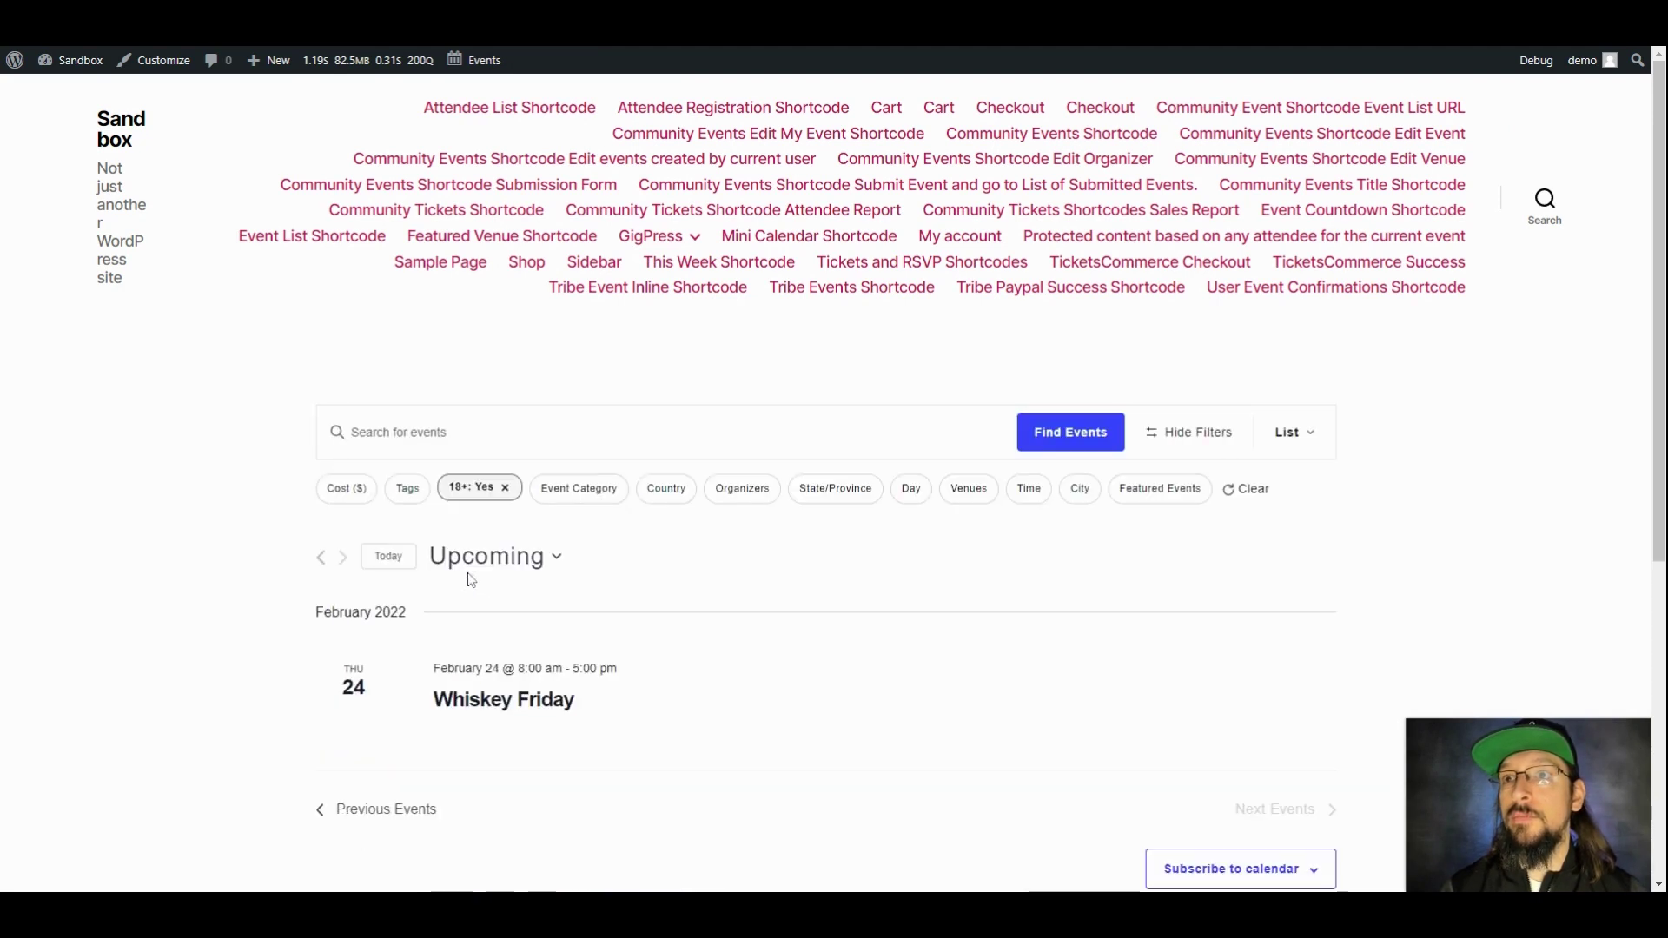
scroll(505, 708, down, 3)
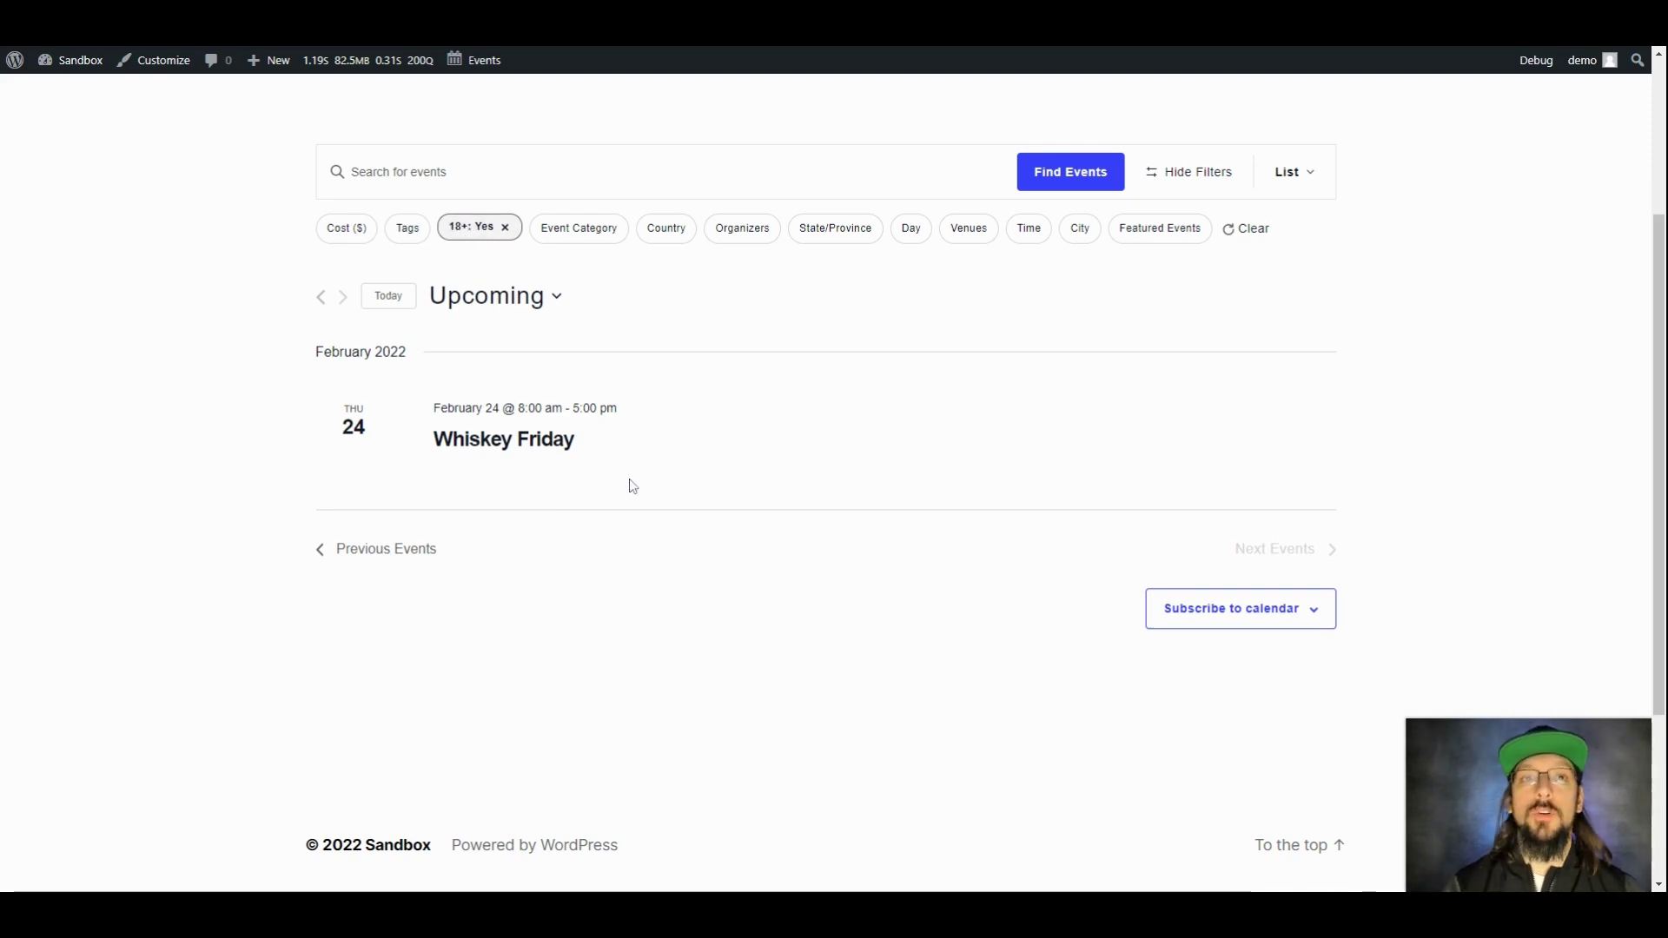
scroll(618, 387, up, 2)
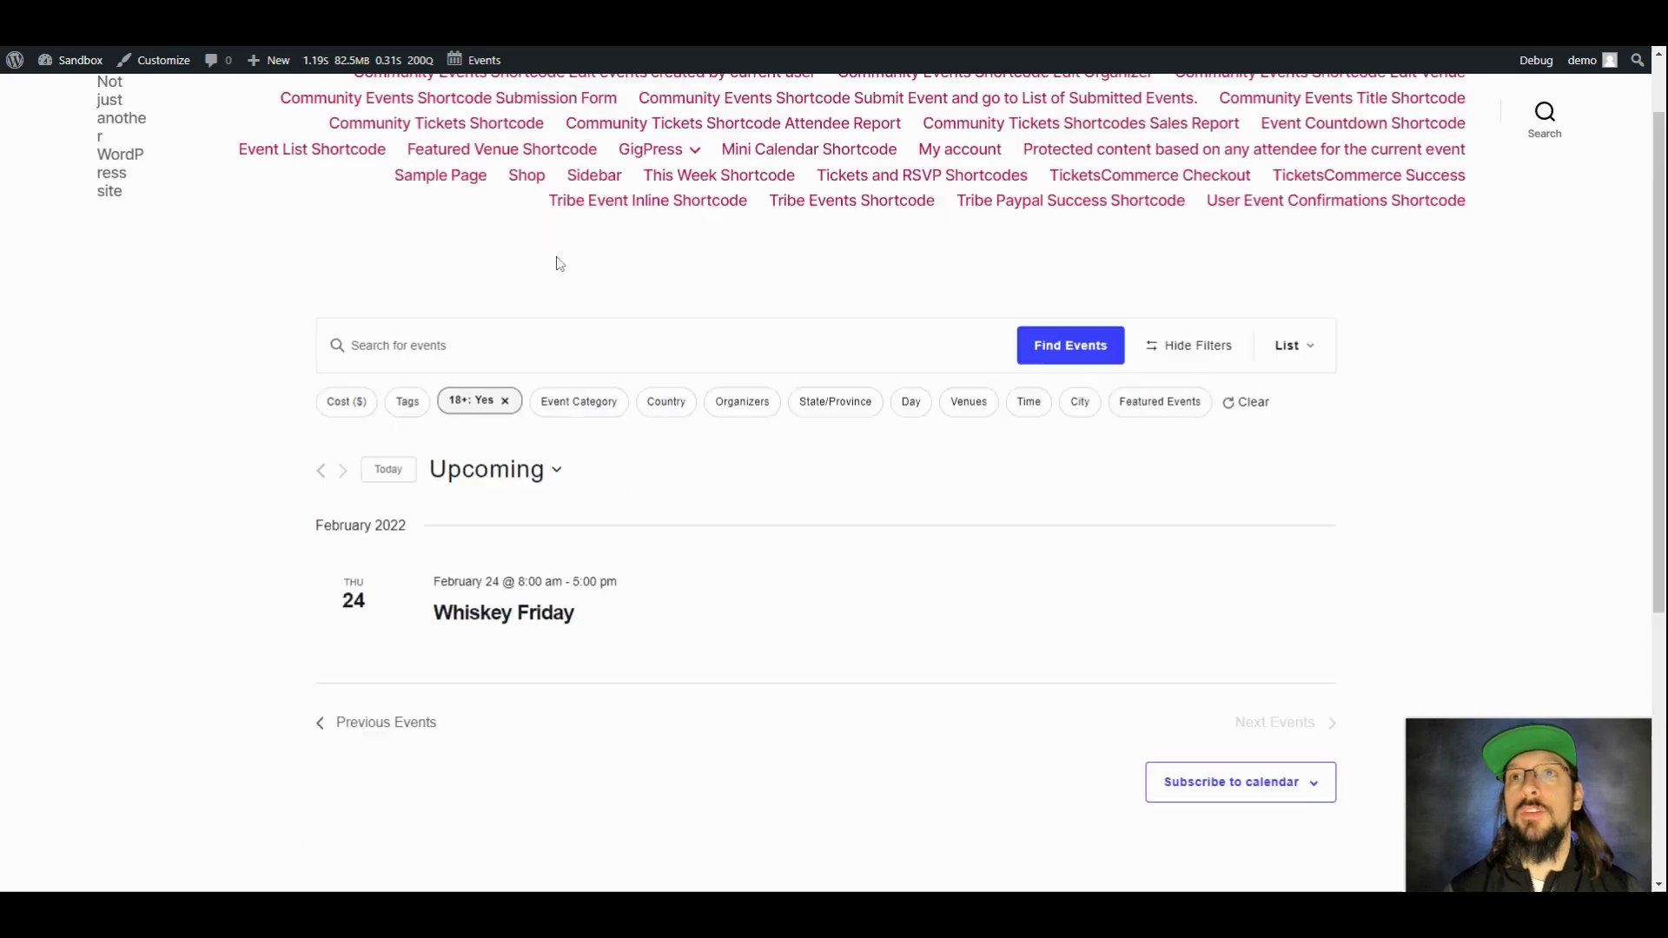